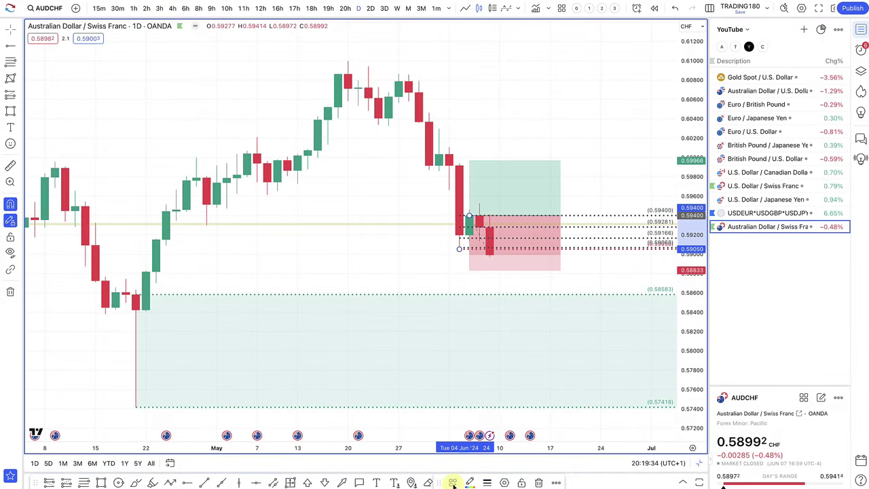
Step: Apply another saved template to the selected retracement levels drawn between 0.59400 and 0.59050 on the AUDCHF daily chart
click(452, 481)
click(482, 467)
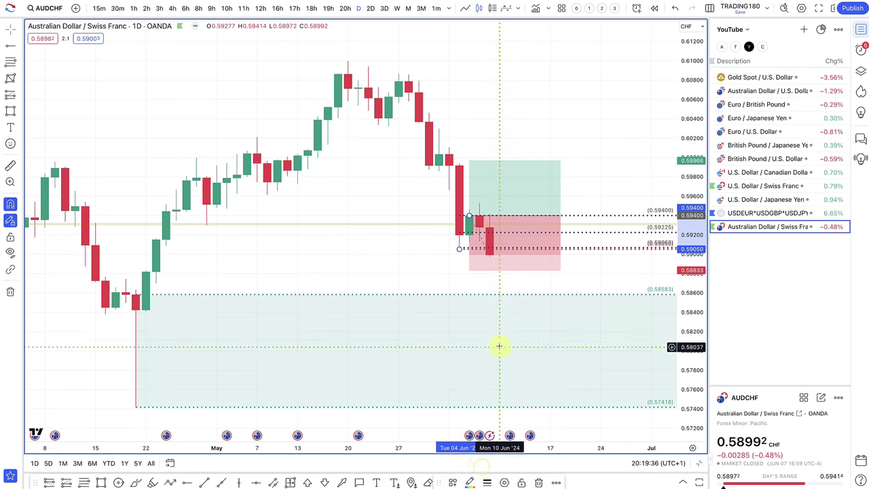
scroll(482, 288, up, 3)
scroll(511, 272, up, 3)
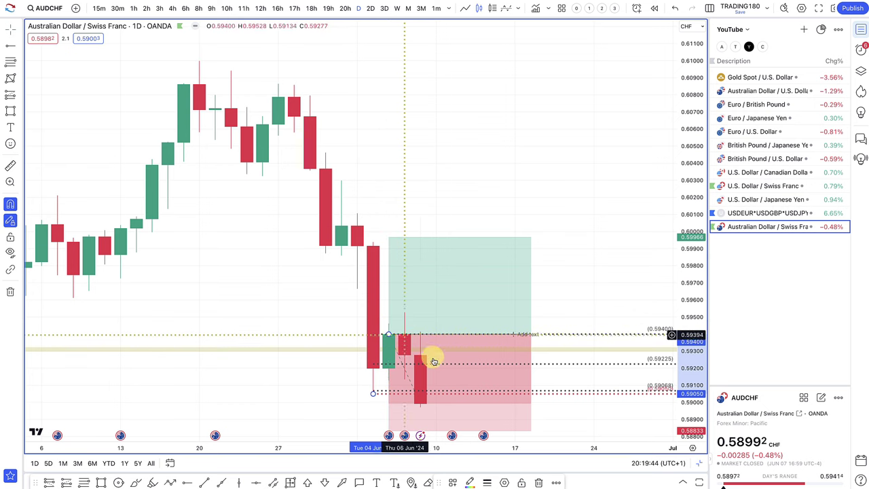
Step: Raise the AUDCHF long position's target to 0.59995, trying the entry at 0.59072 before returning it to 0.59400 on 5 June
click(413, 392)
scroll(472, 413, down, 2)
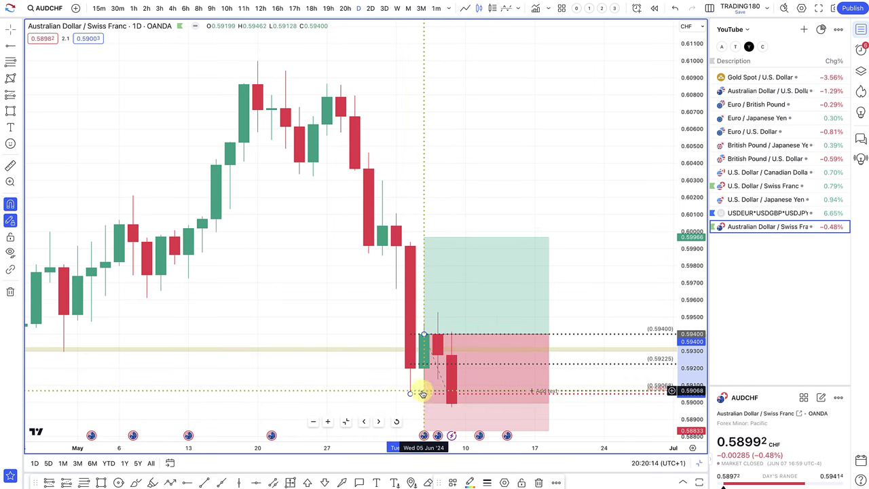
scroll(469, 413, down, 2)
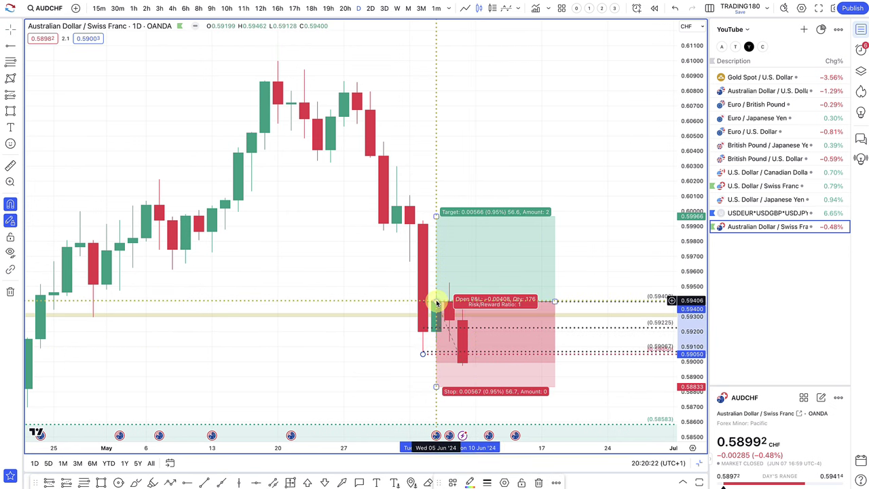
drag(455, 327, 476, 352)
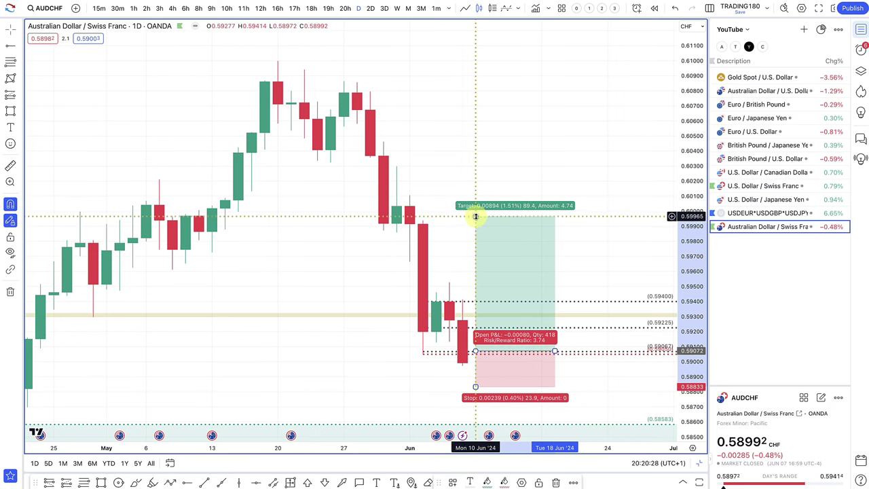
mouse_move(475, 216)
mouse_down()
mouse_move(480, 292)
mouse_move(482, 212)
mouse_up()
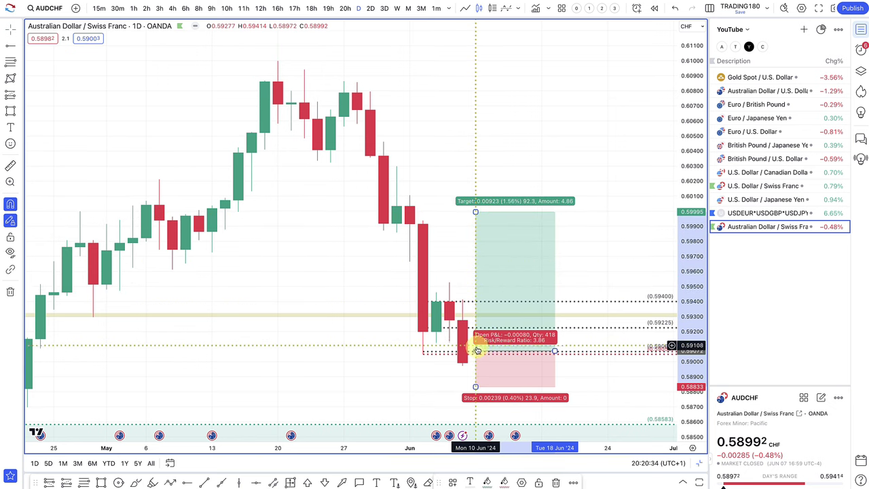
drag(475, 350, 435, 301)
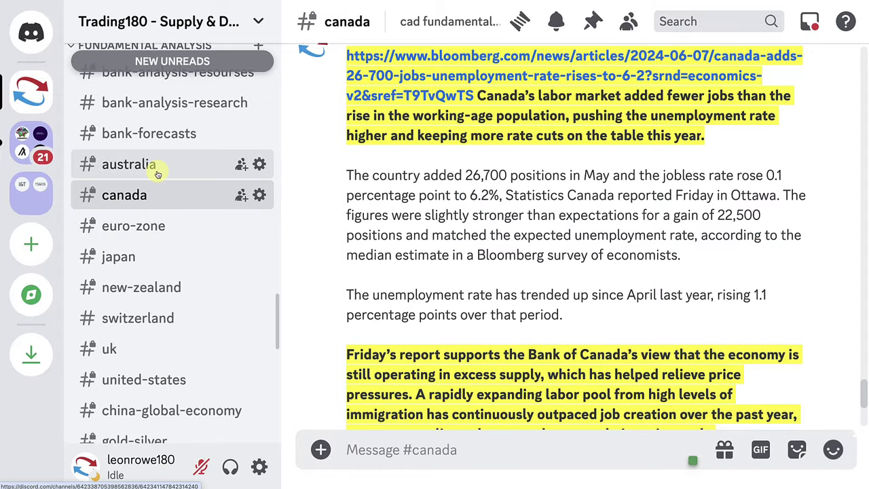
Step: In Discord, open the australia channel and read the Bloomberg post about the RBA's risk of hiking interest rates
click(157, 174)
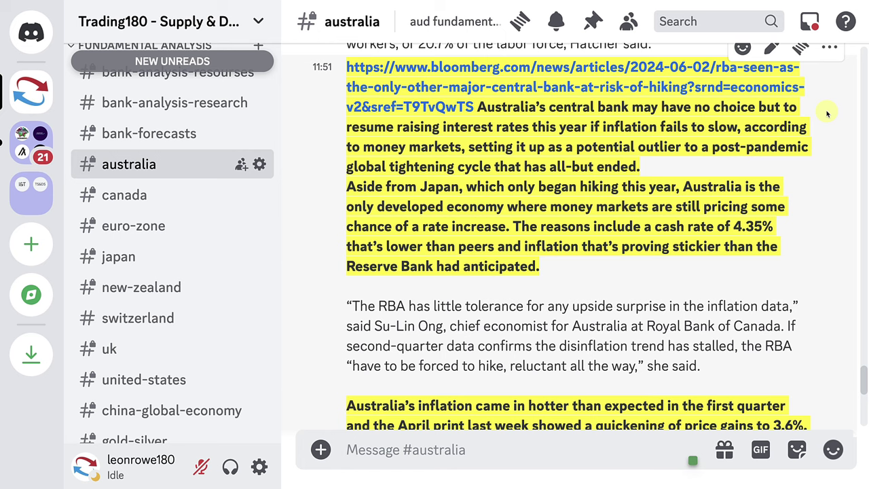
scroll(808, 241, down, 5)
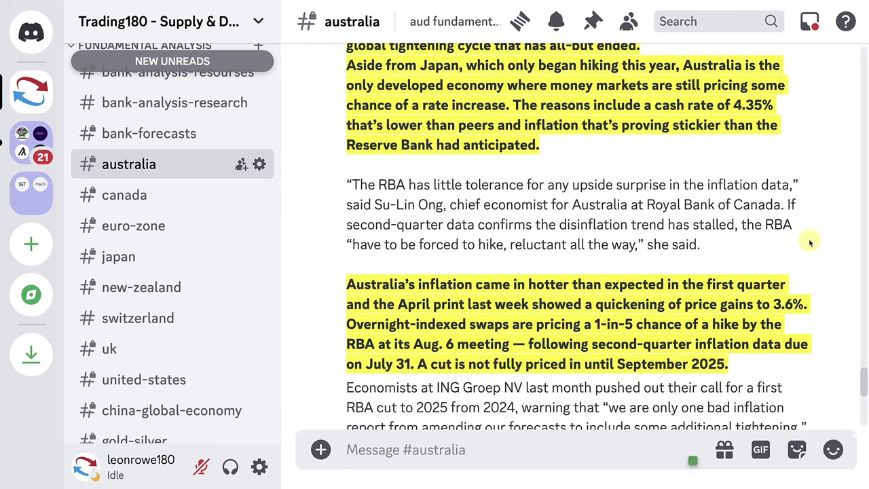
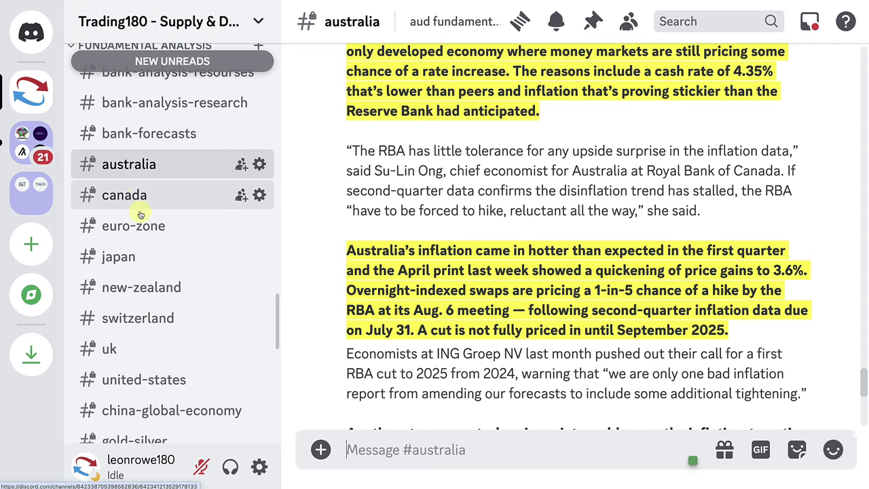
Step: Open the switzerland channel and read the 4 June 2024 post on Swiss inflation, including its chart
scroll(175, 249, up, 1)
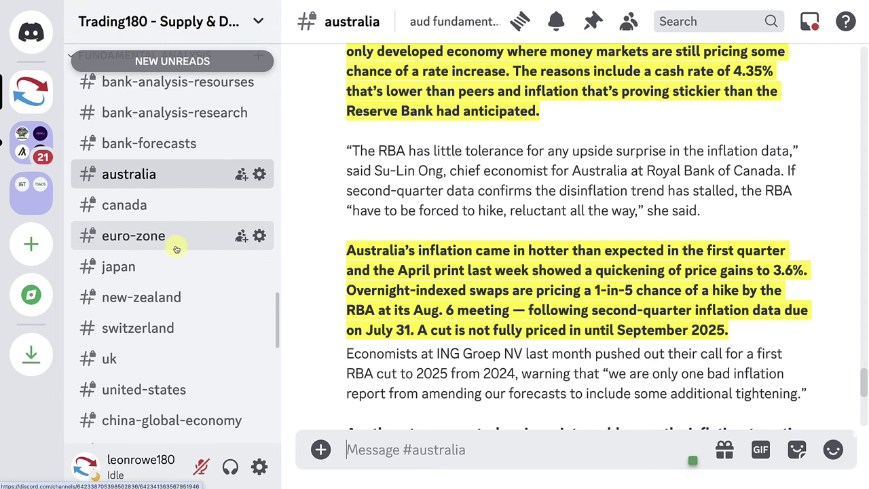
scroll(176, 249, down, 1)
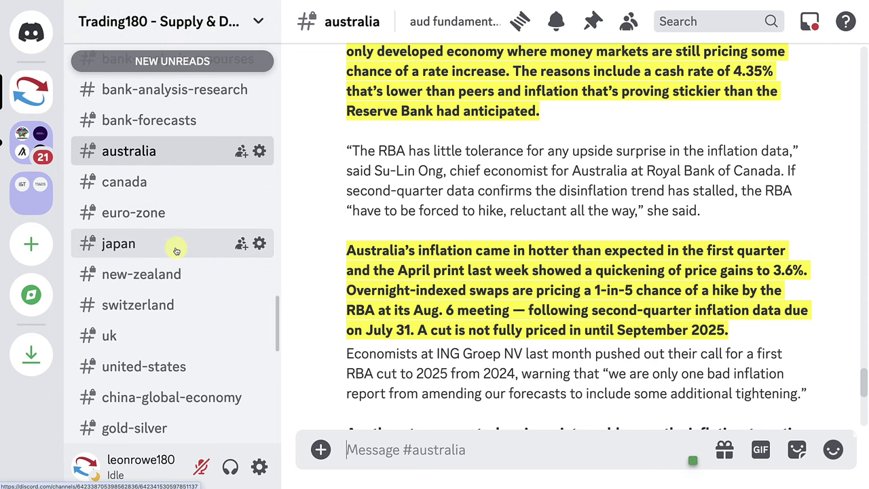
scroll(177, 271, down, 2)
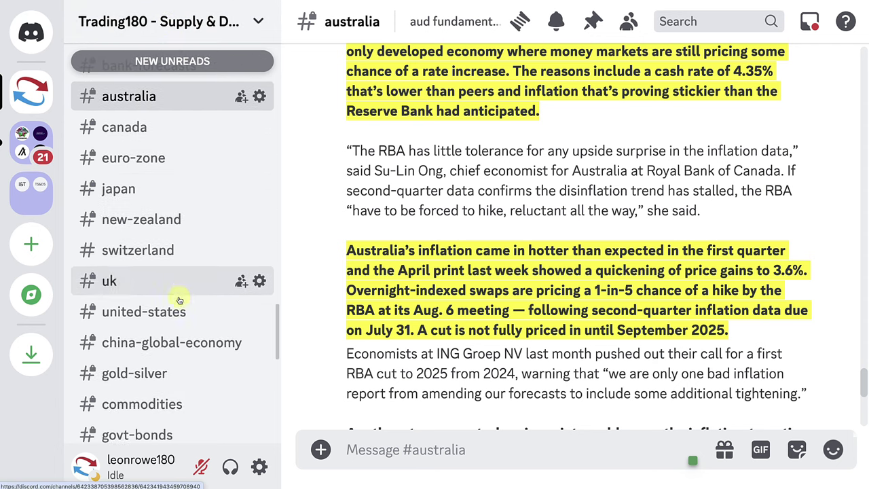
click(176, 258)
scroll(316, 257, up, 2)
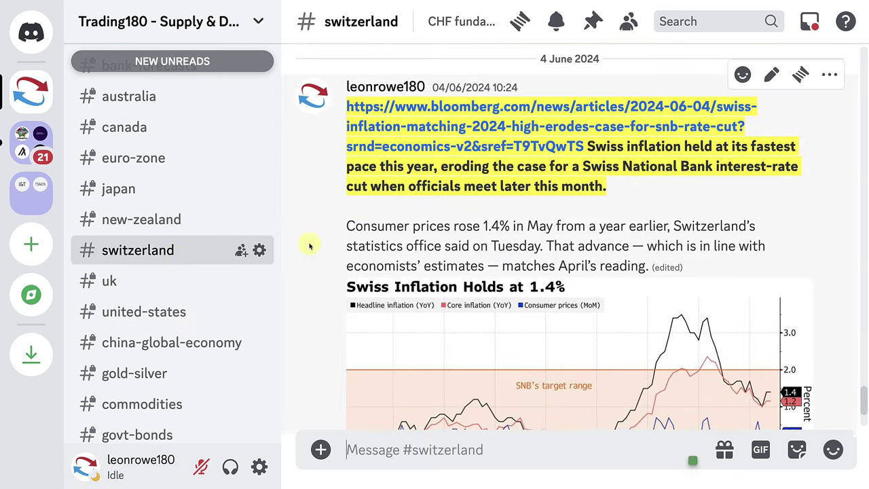
click(366, 166)
scroll(821, 145, down, 5)
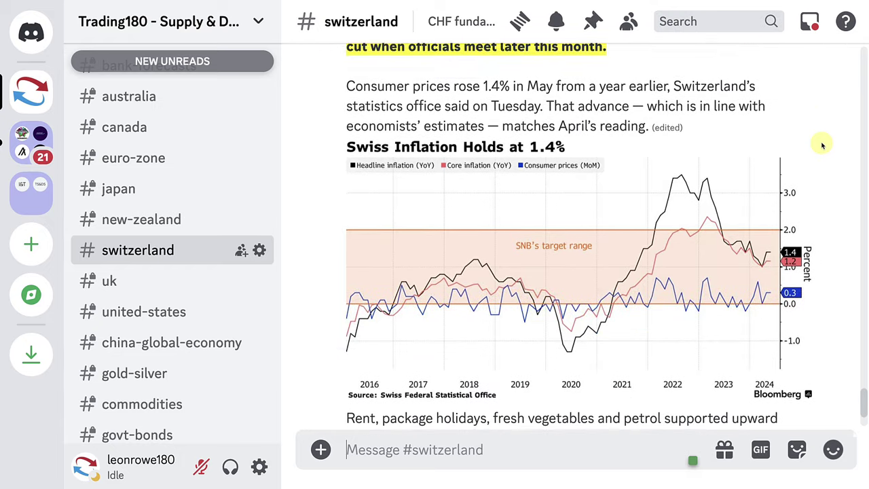
scroll(821, 145, down, 5)
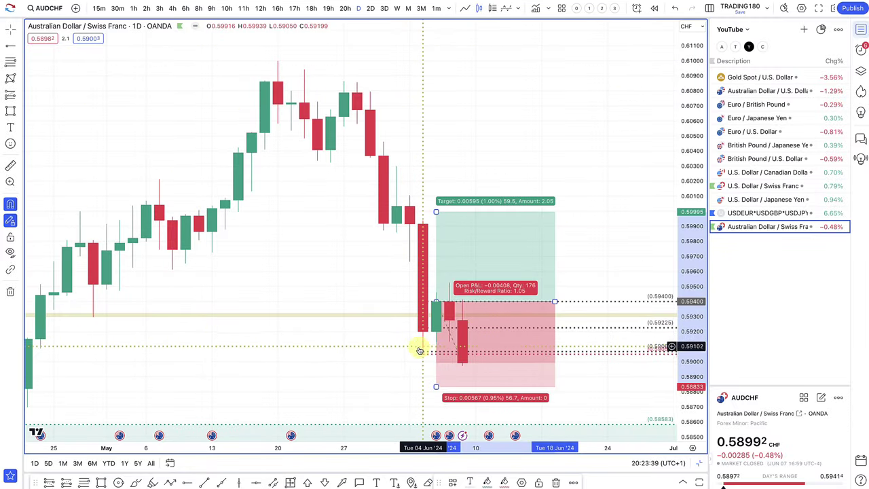
Step: Switch to TradingView and draw an AUDCHF path from the last candle down to about 0.583, then up to about 0.590
scroll(394, 148, down, 2)
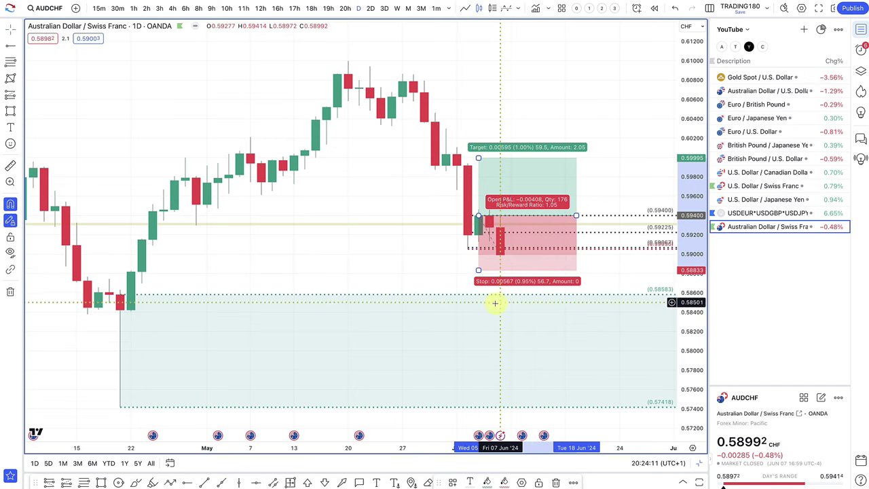
click(170, 482)
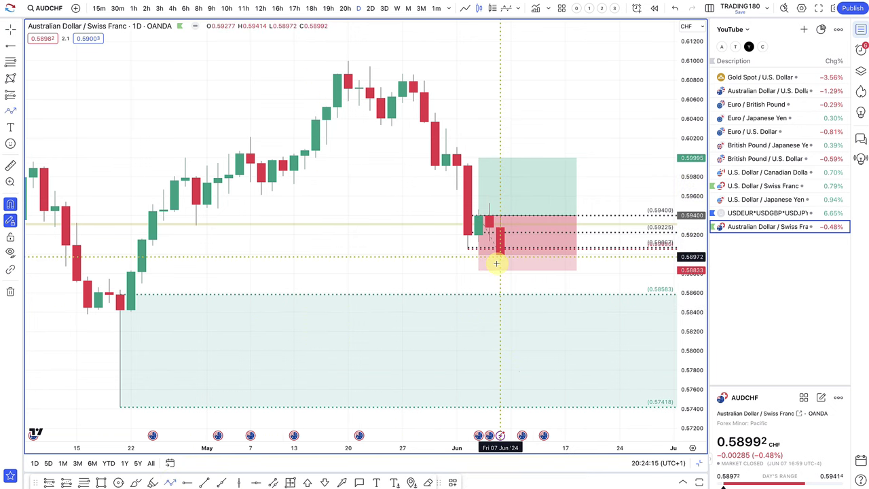
click(512, 299)
click(512, 319)
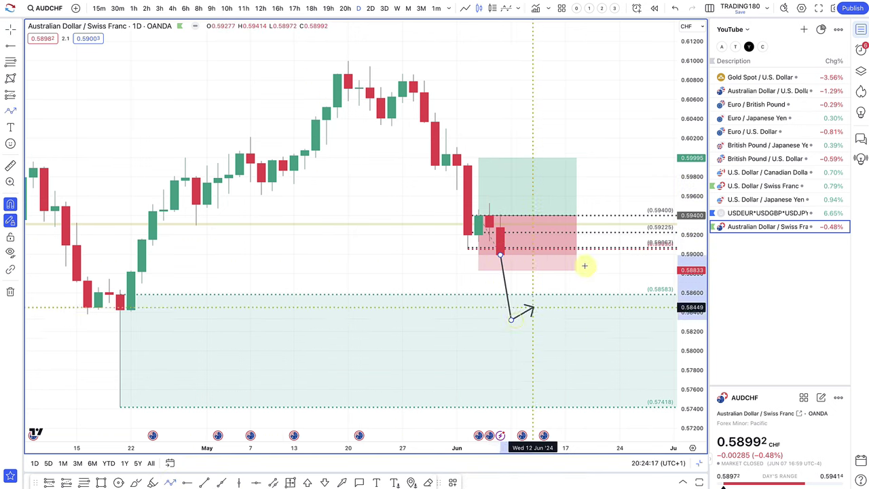
double_click(595, 257)
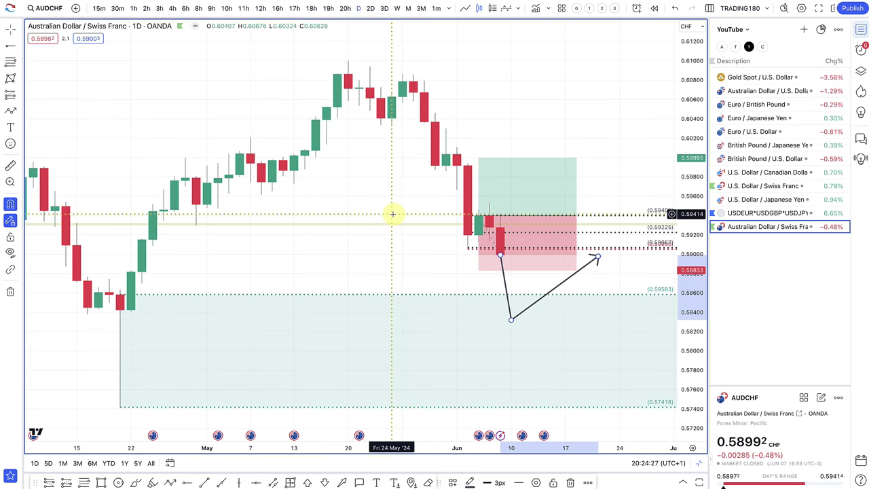
click(507, 225)
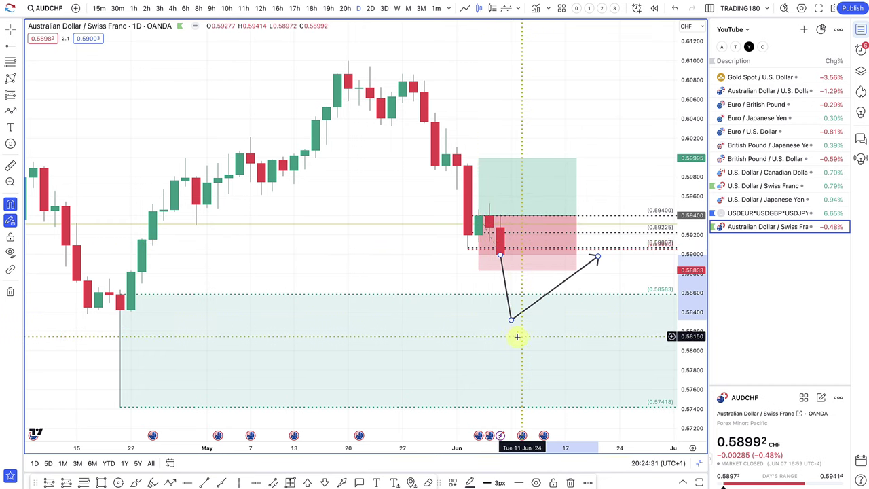
scroll(528, 310, down, 2)
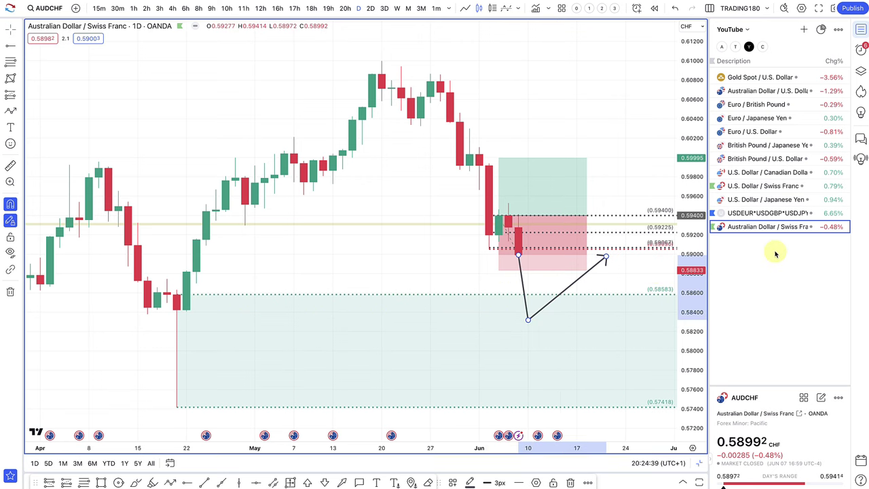
Step: Open the U.S. Dollar / Swiss Franc chart from the watchlist and change its timeframe to 8 hours
click(778, 186)
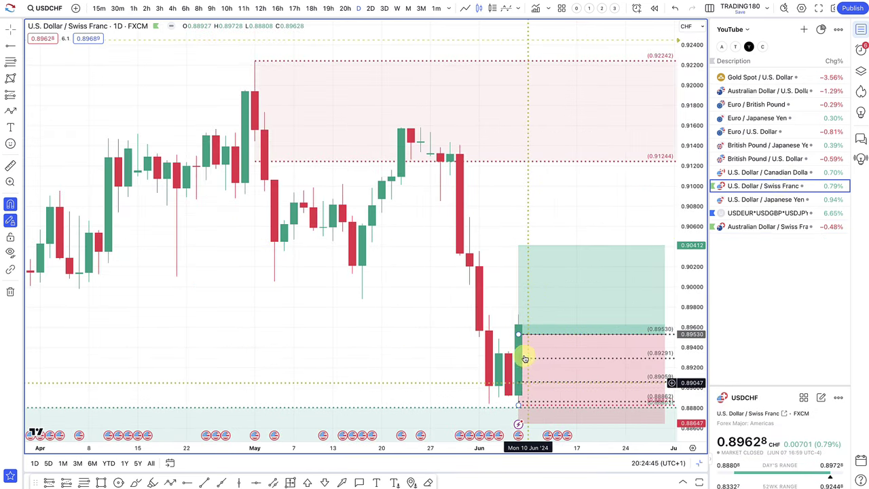
click(197, 8)
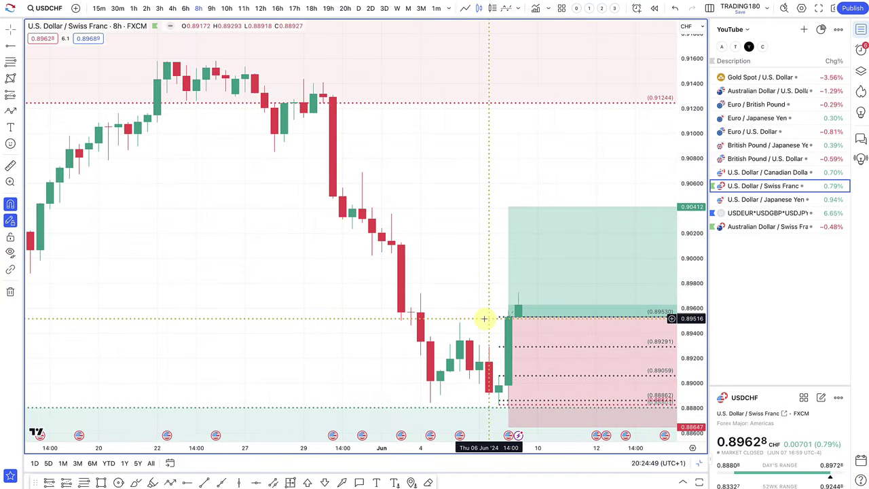
scroll(523, 355, down, 3)
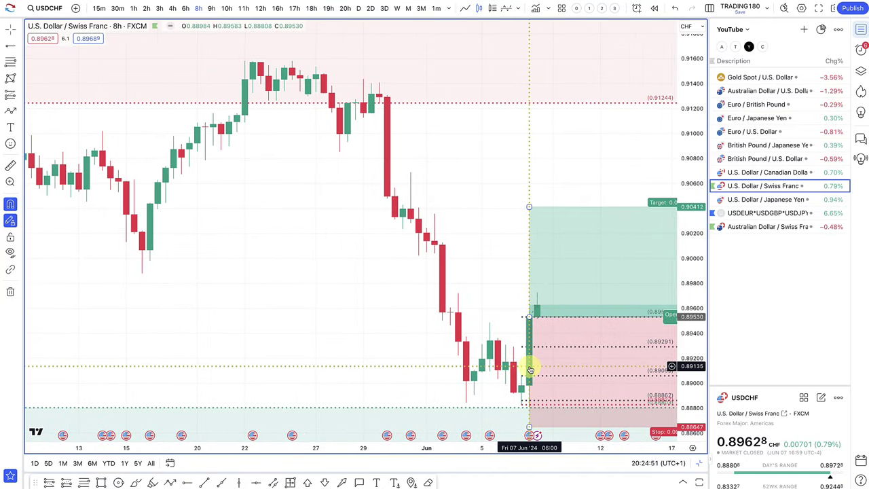
scroll(530, 355, down, 2)
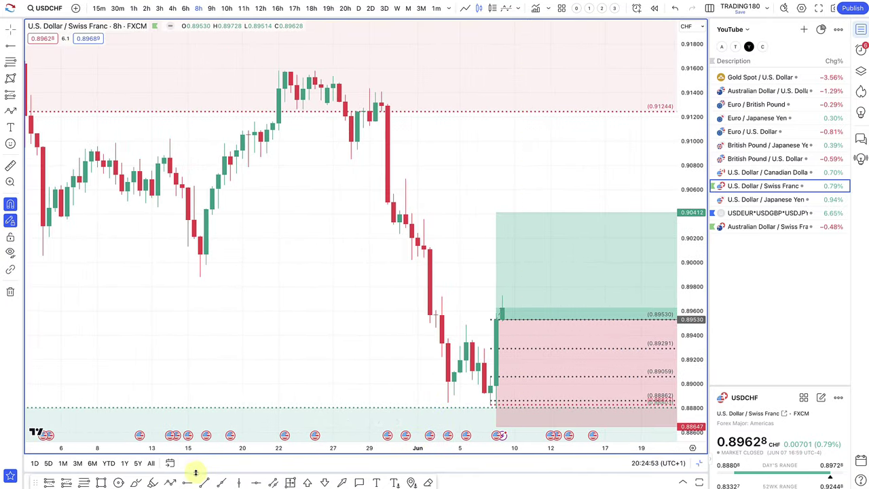
click(170, 482)
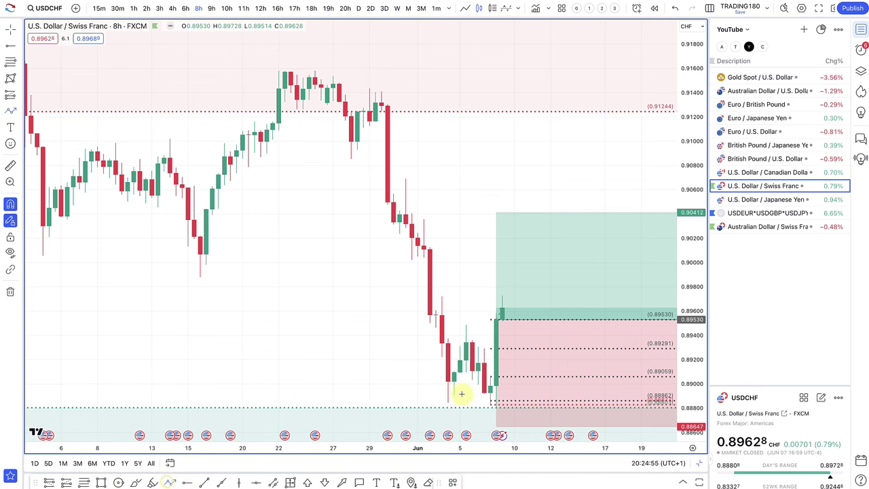
scroll(533, 355, down, 2)
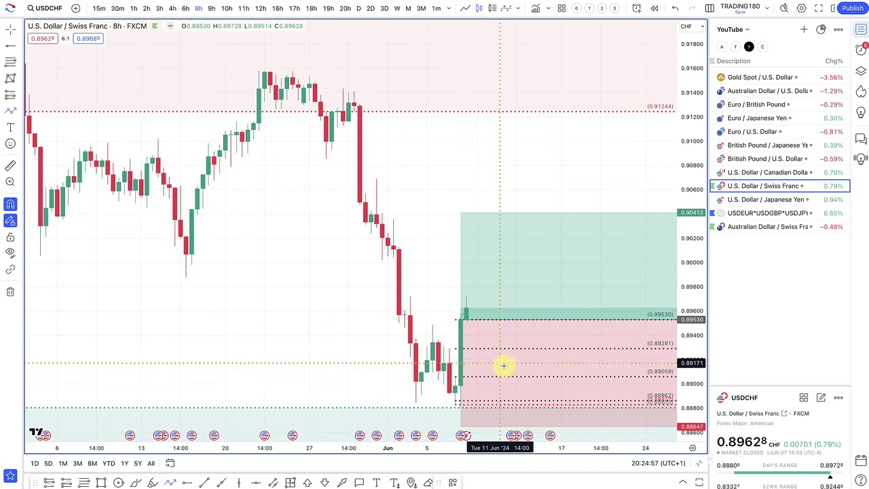
scroll(504, 366, right, 2)
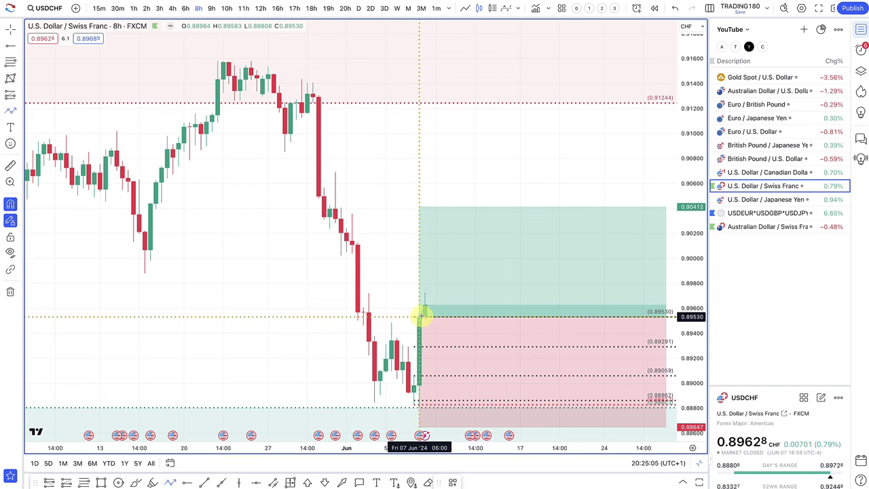
drag(430, 316, 518, 377)
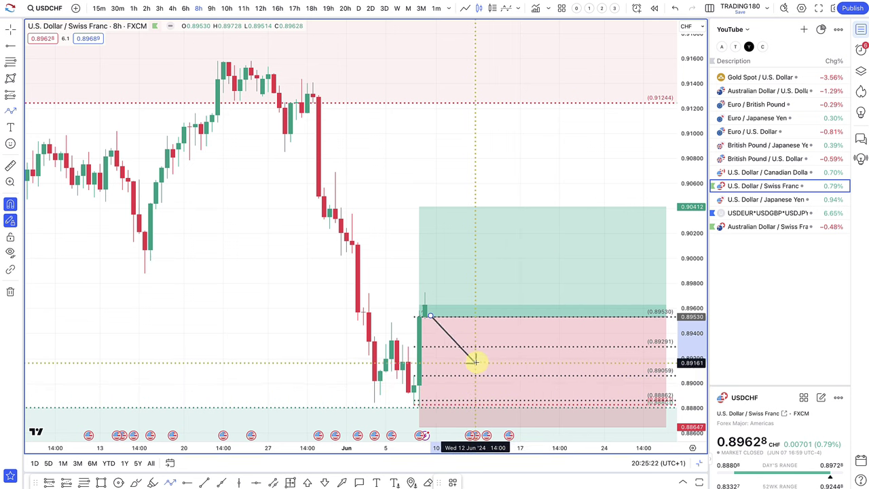
Step: View the forecasts for the 12 June US inflation releases marked on the USDCHF chart's time axis
mouse_move(470, 438)
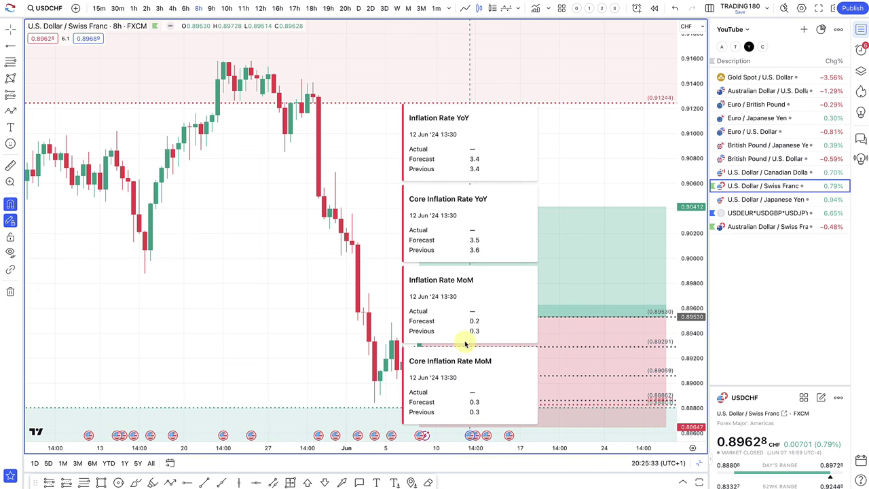
click(491, 317)
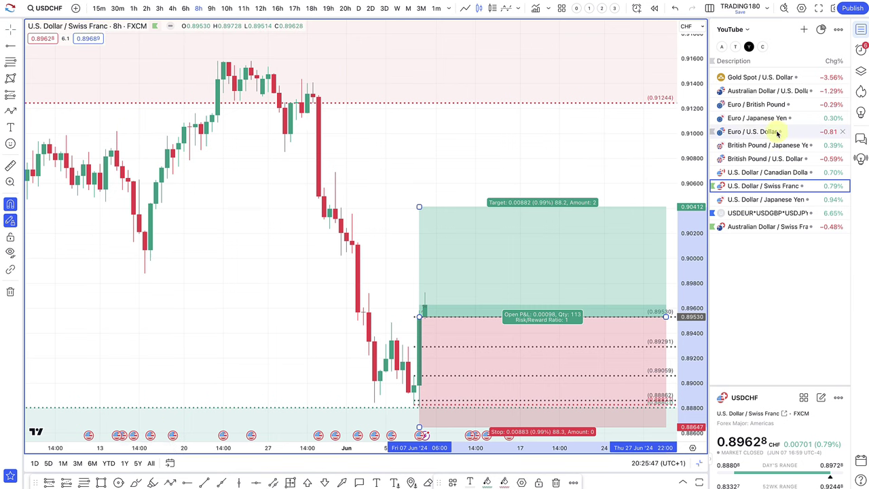
Step: Open the Gold Spot / U.S. Dollar chart and delete the narrow green zone between about 2,325 and 2,334
click(771, 77)
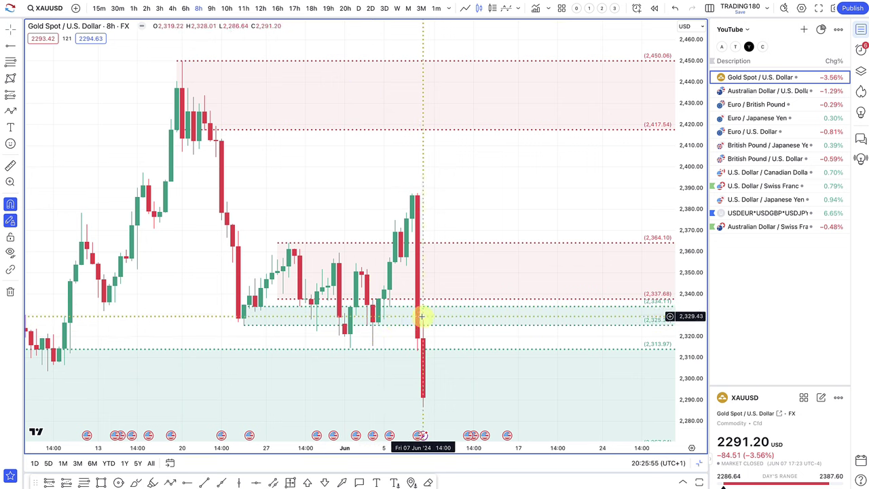
click(385, 329)
key(Delete)
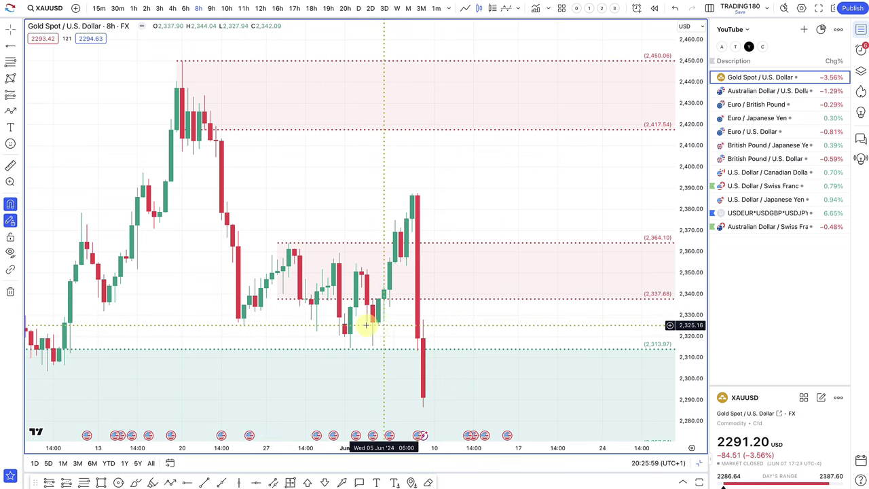
Step: Brush a short horizontal line across the large red candle at about 2,330, just below the 2,337.68 supply edge on the gold chart
click(136, 482)
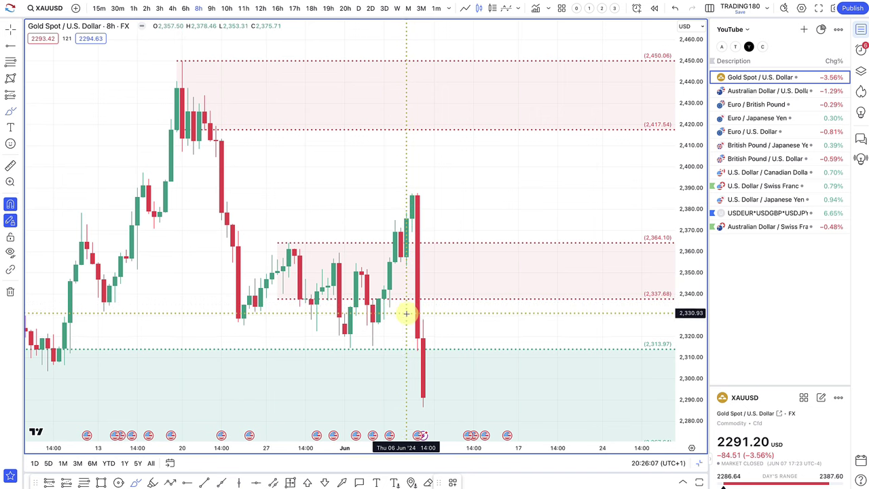
drag(398, 314, 435, 316)
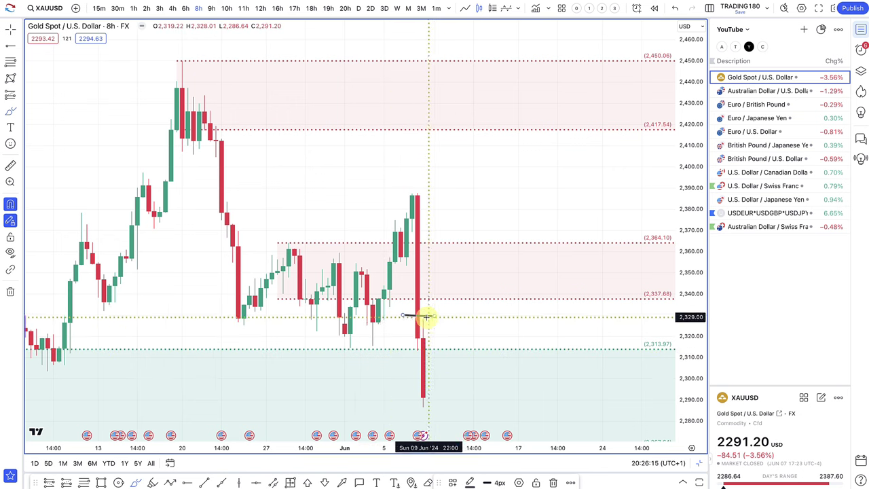
mouse_move(340, 360)
mouse_down()
mouse_move(389, 362)
mouse_move(375, 357)
mouse_move(412, 321)
mouse_move(383, 365)
mouse_up()
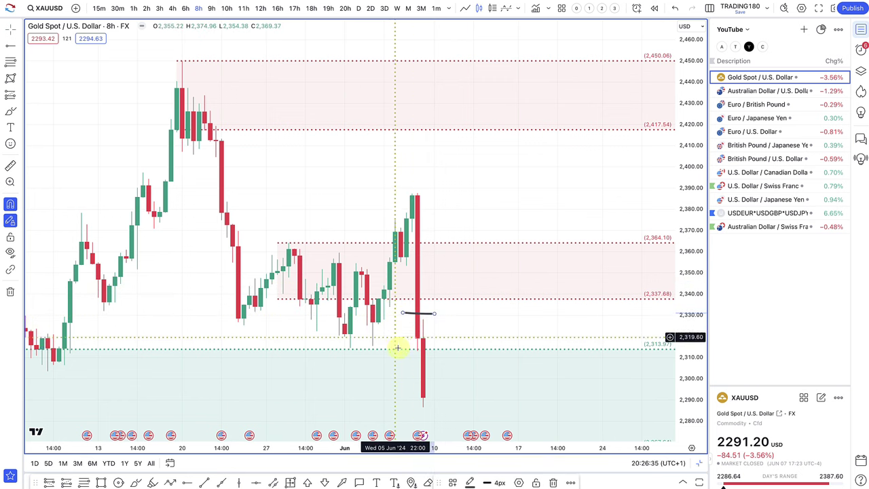
Step: Review the lower demand zones on the gold chart and change its timeframe to daily
scroll(449, 311, down, 1)
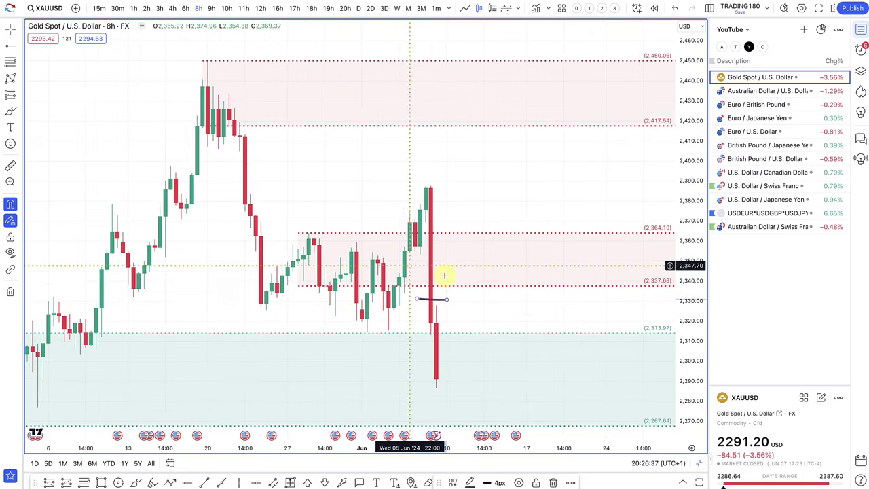
scroll(430, 360, down, 1)
scroll(466, 351, down, 5)
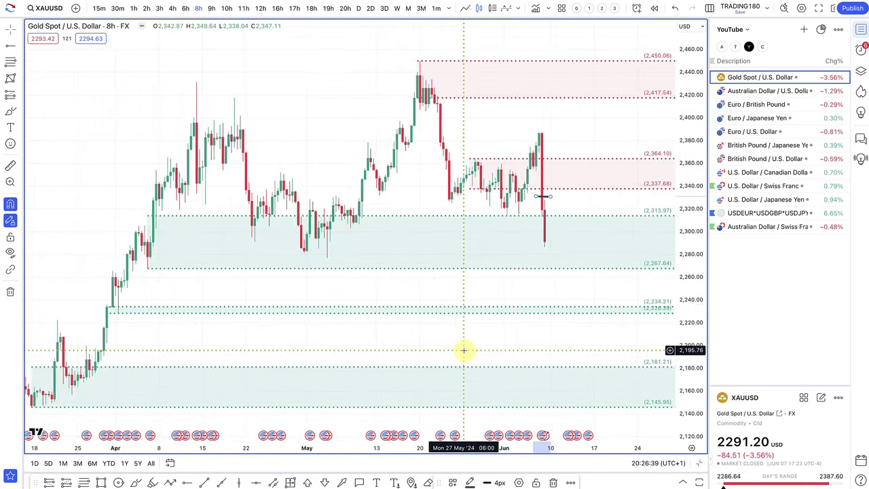
scroll(495, 281, up, 1)
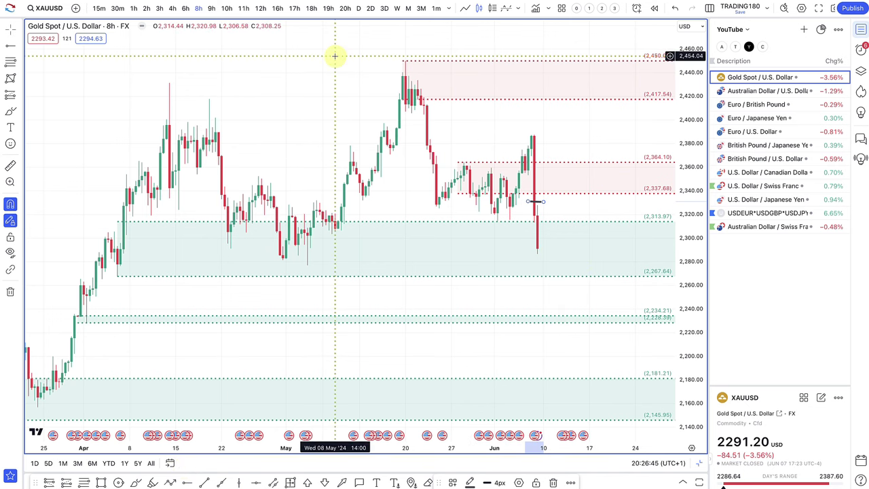
click(357, 9)
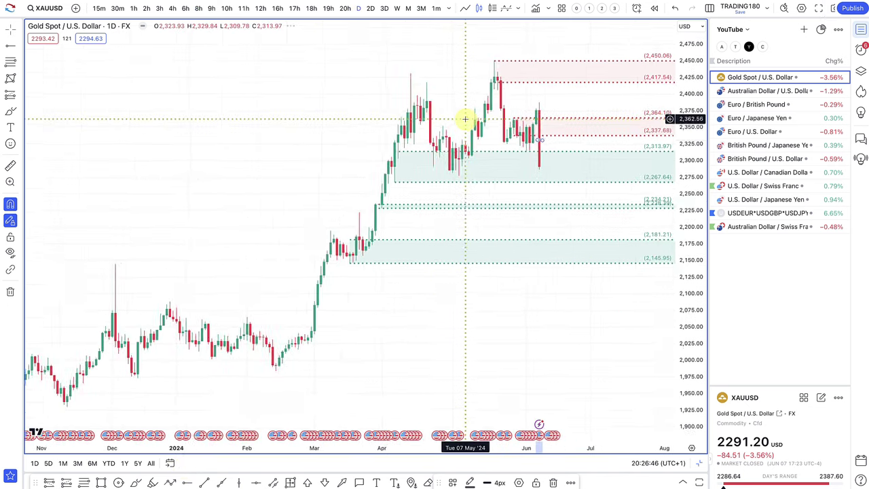
Step: Open the combined USD basket chart and mark a zone from 332.2604 to 315.1033 at the late-March candles using the DEMAND template
click(712, 214)
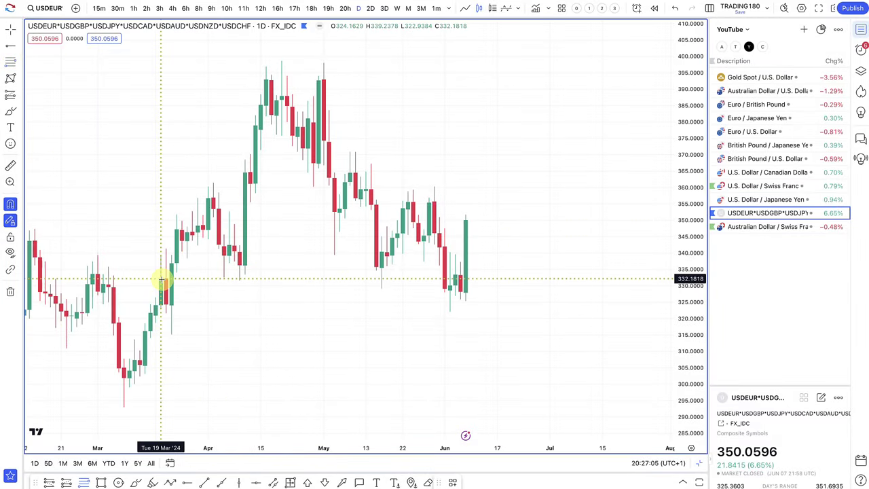
drag(166, 278, 172, 333)
click(453, 484)
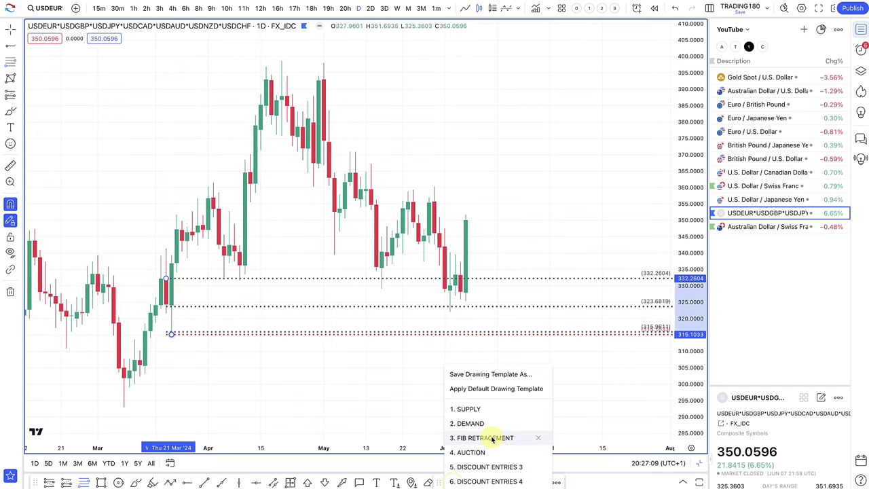
click(489, 424)
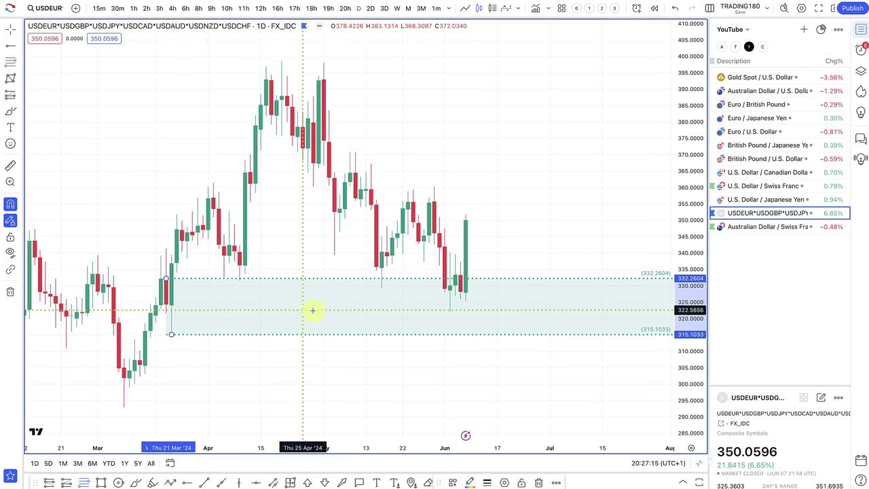
Step: Brush a mark around the early-June candles at the upper edge of the USD basket's demand zone
scroll(403, 316, down, 3)
scroll(402, 316, up, 3)
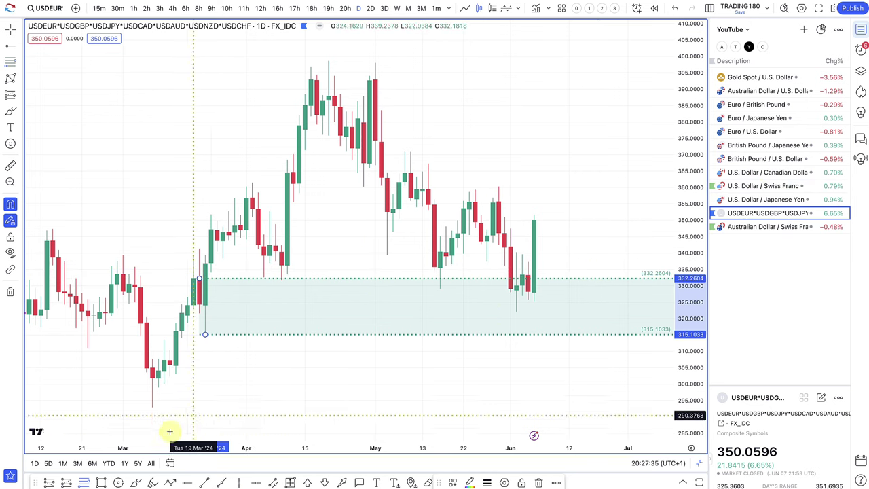
click(135, 482)
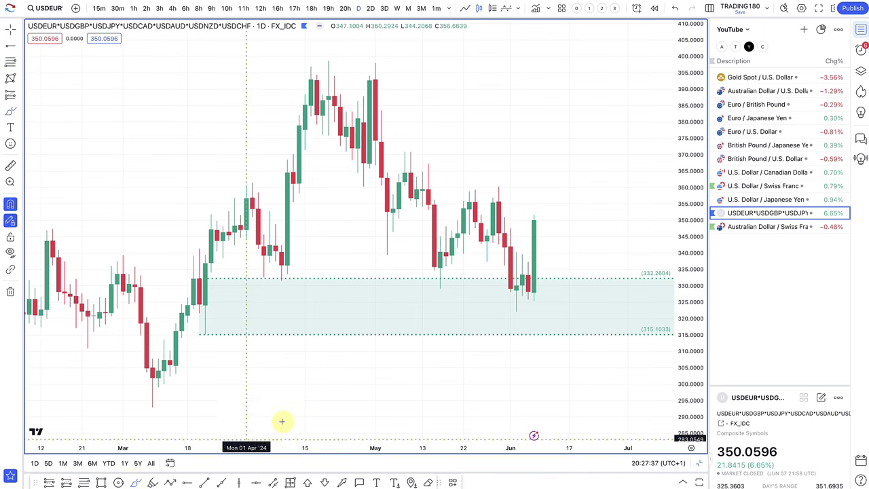
scroll(366, 312, down, 4)
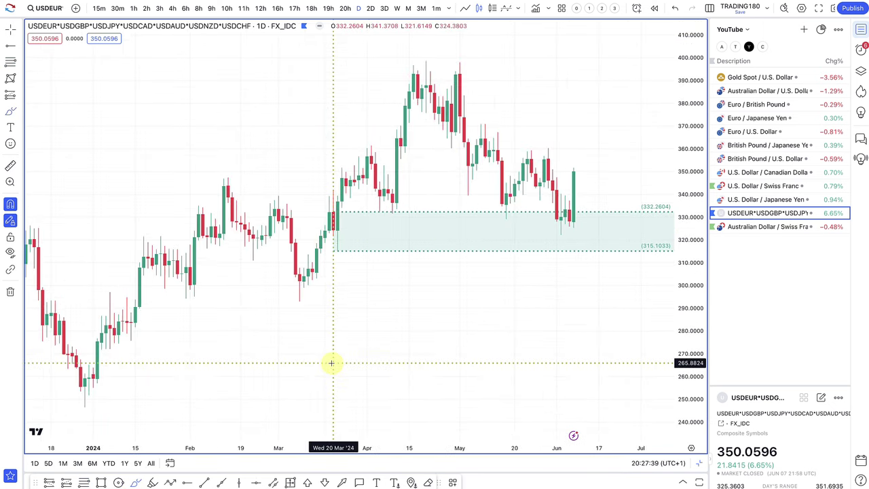
scroll(380, 326, up, 2)
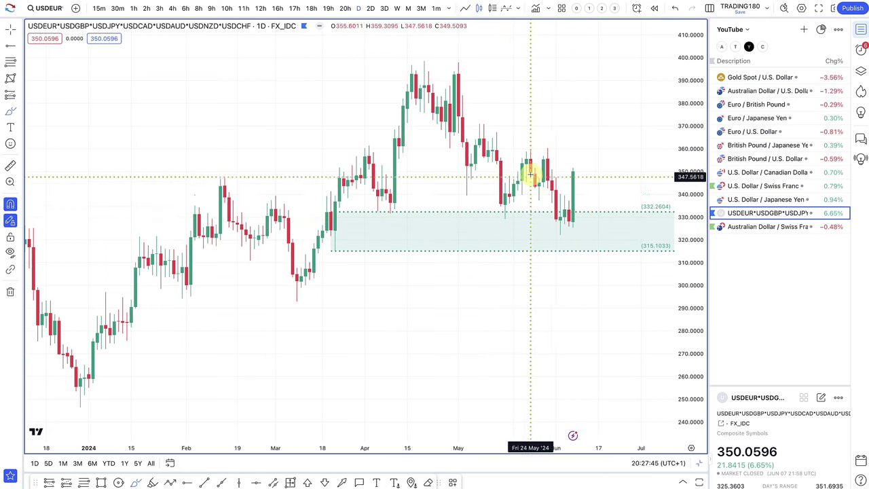
drag(568, 213, 563, 209)
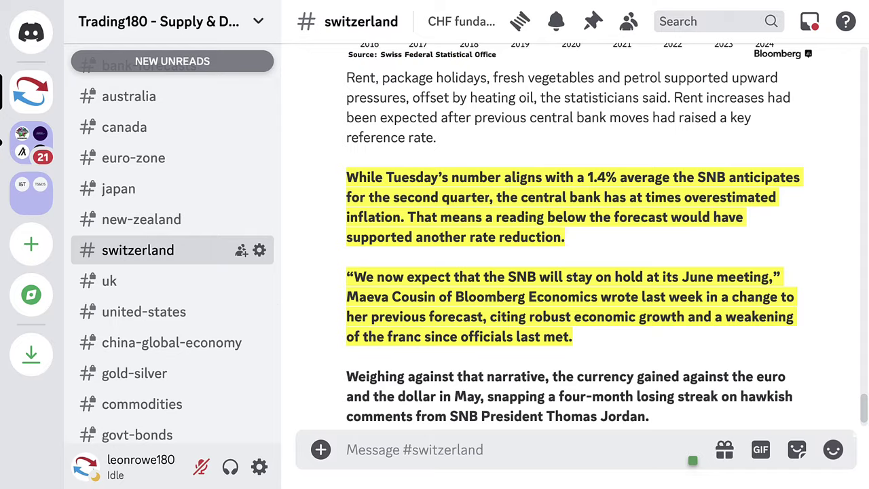
Step: Switch to Discord's united-states channel and read the article on May US payrolls, unemployment and the Federal Reserve's rate outlook
click(152, 319)
scroll(403, 317, down, 5)
scroll(405, 319, down, 15)
scroll(405, 318, down, 2)
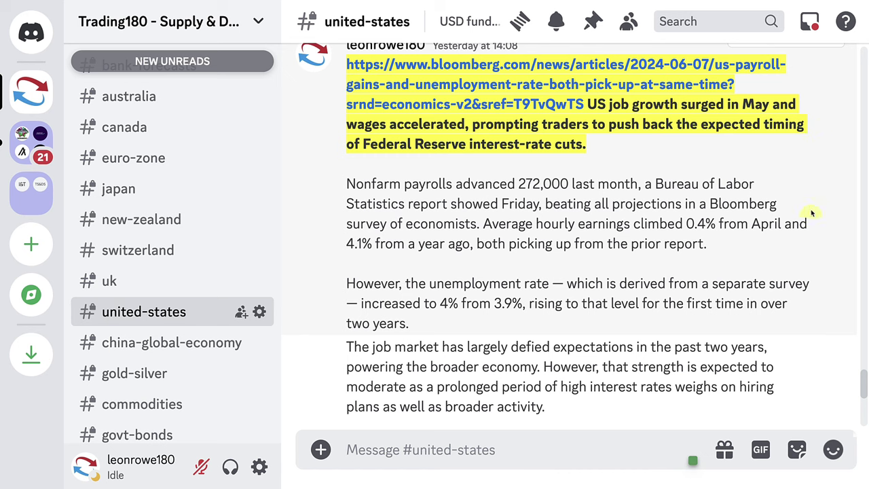
scroll(814, 194, down, 5)
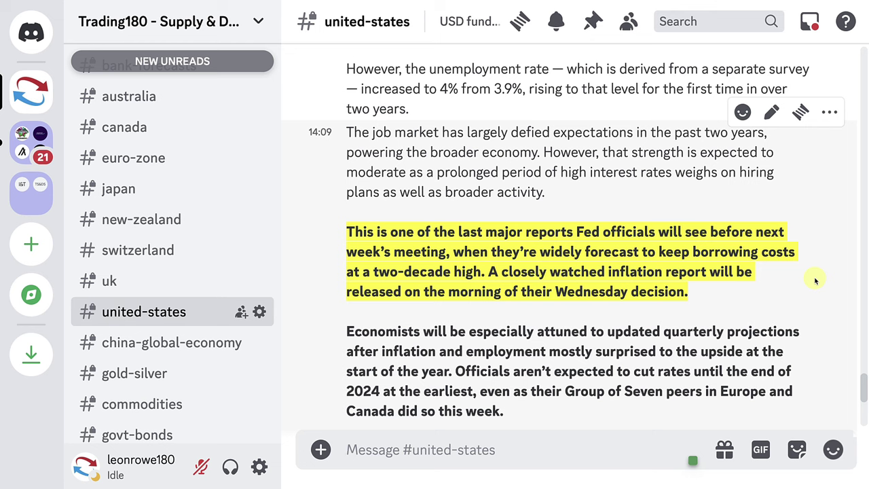
scroll(814, 353, down, 5)
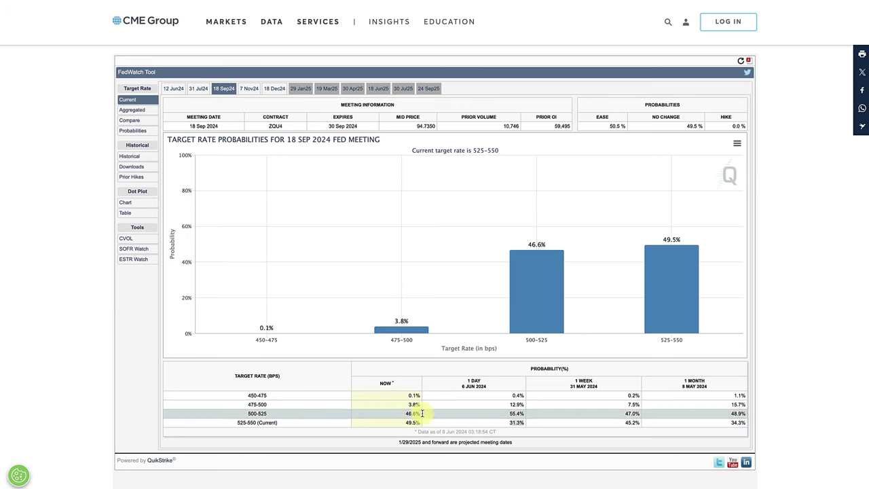
Step: Switch to the CME FedWatch Tool and compare the 525-550 target rate probabilities for the 18 September 2024 meeting
double_click(518, 422)
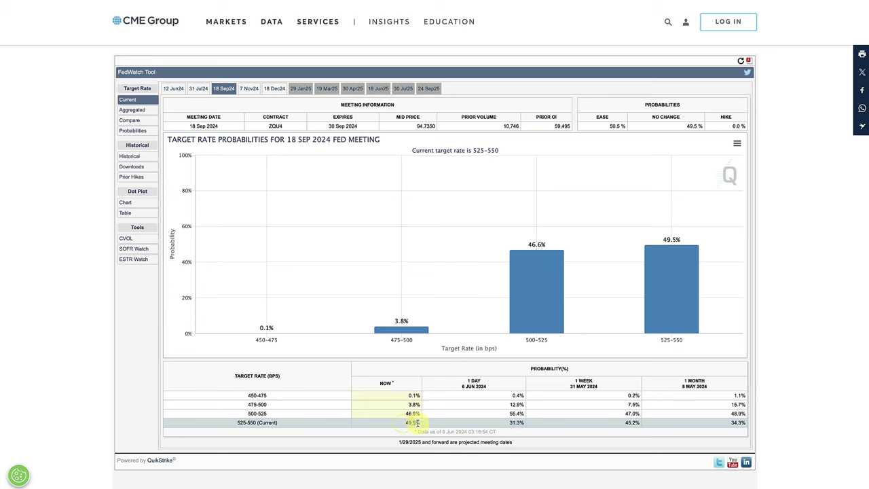
click(420, 427)
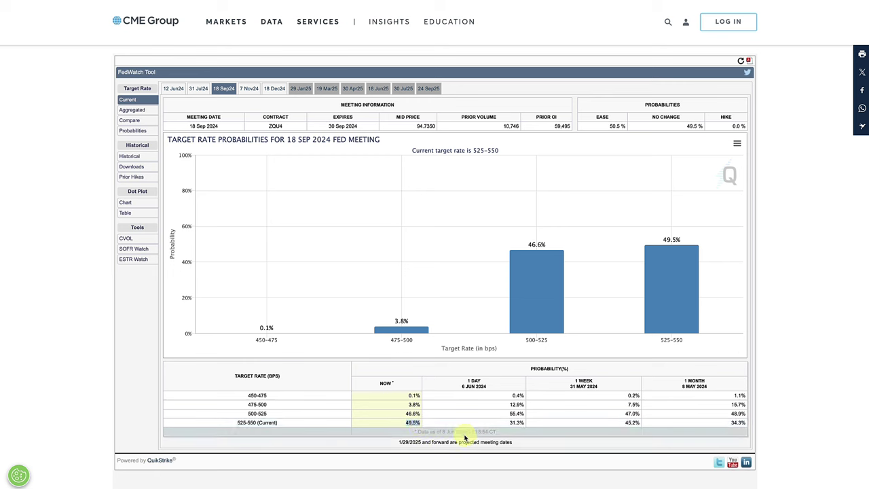
double_click(407, 422)
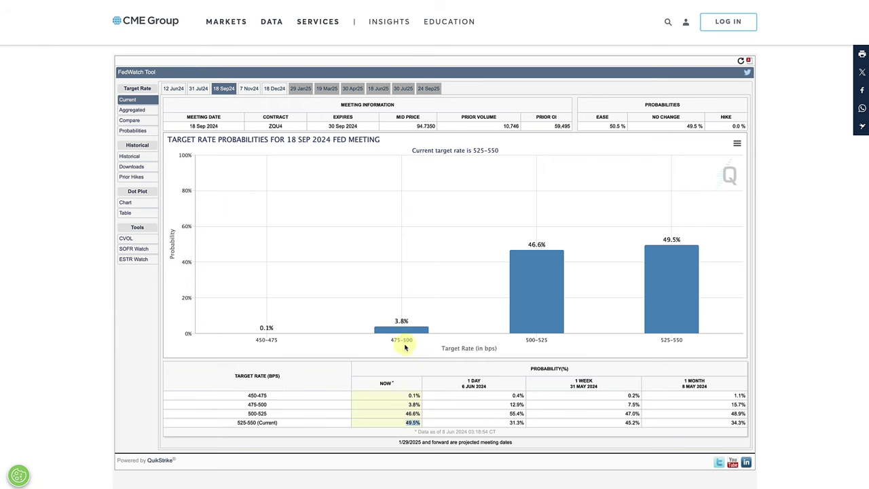
double_click(408, 423)
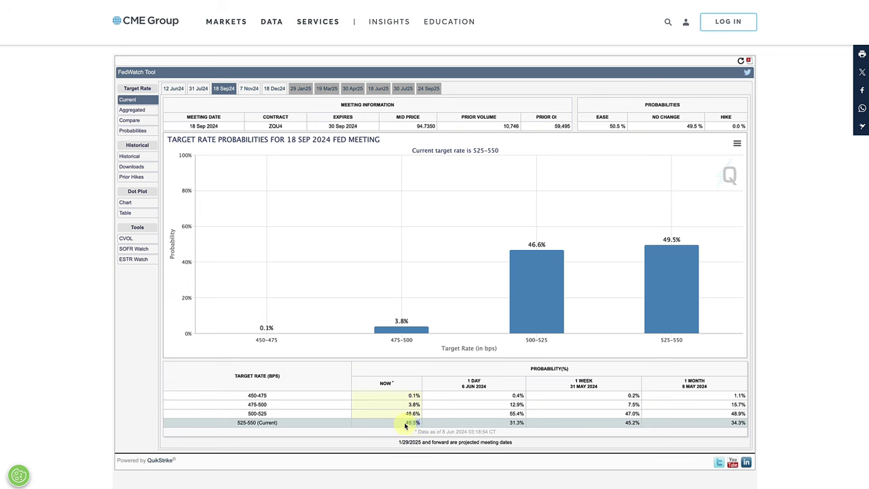
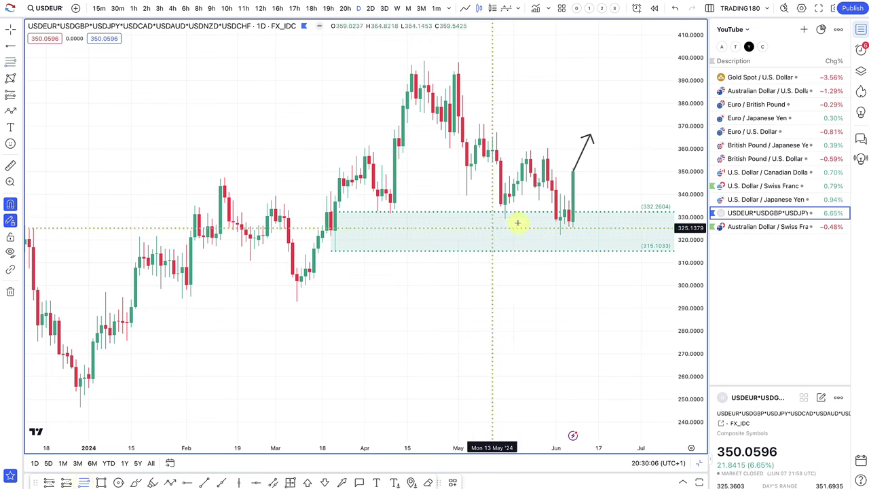
Step: Switch to TradingView's USD basket chart and mark a zone from 345.4006 to 360.2921 at the late-May candles using the SUPPLY template
click(543, 182)
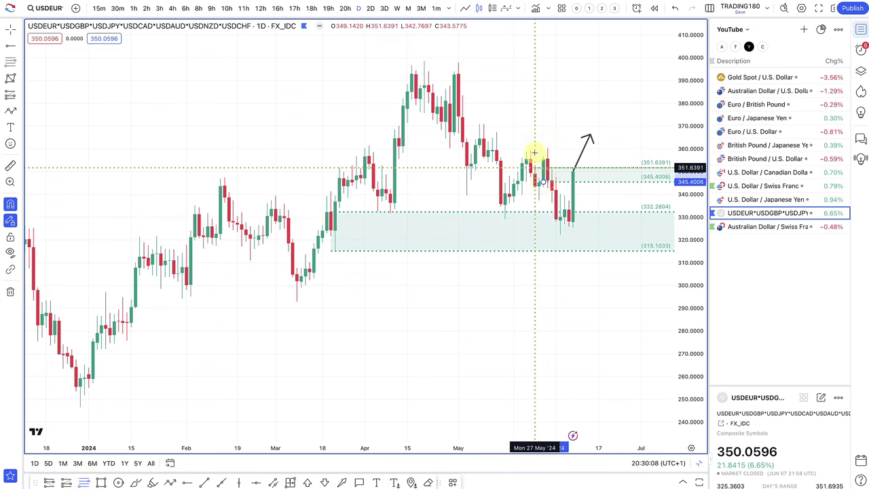
click(548, 148)
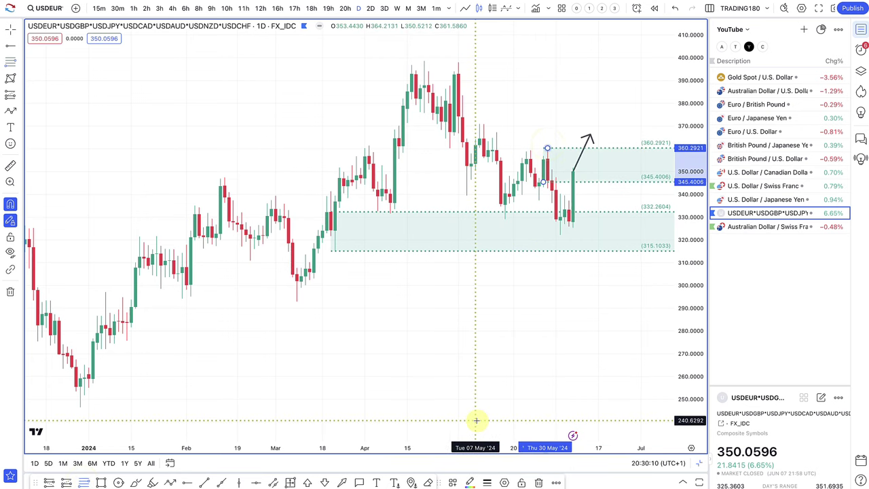
click(454, 482)
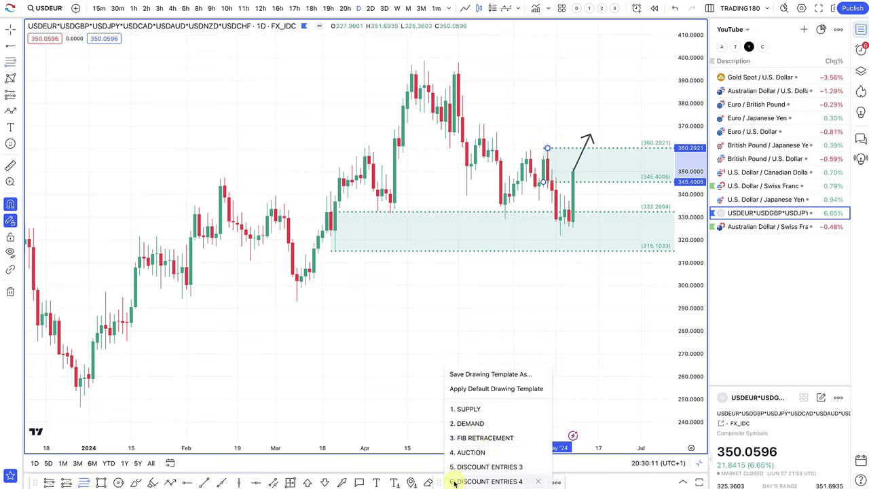
click(482, 409)
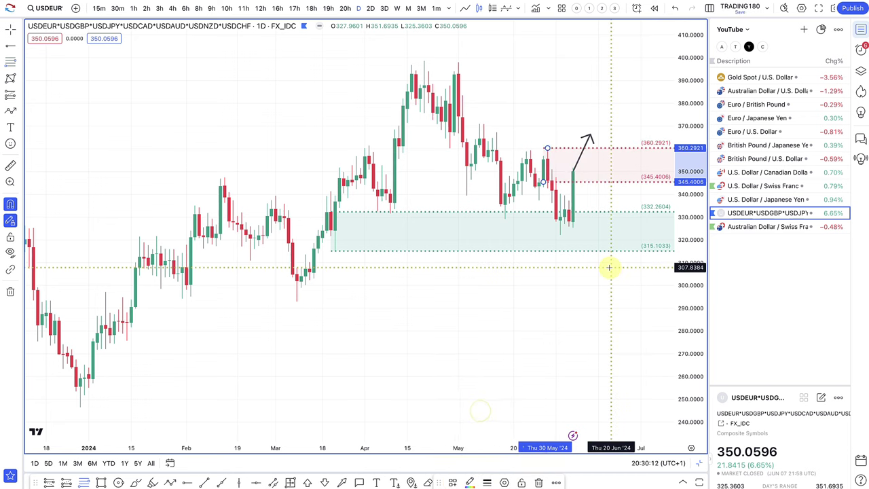
Step: Shorten the upward arrow to end at about 358 and draw a downward arrow from there to about 327 in the demand zone
click(580, 150)
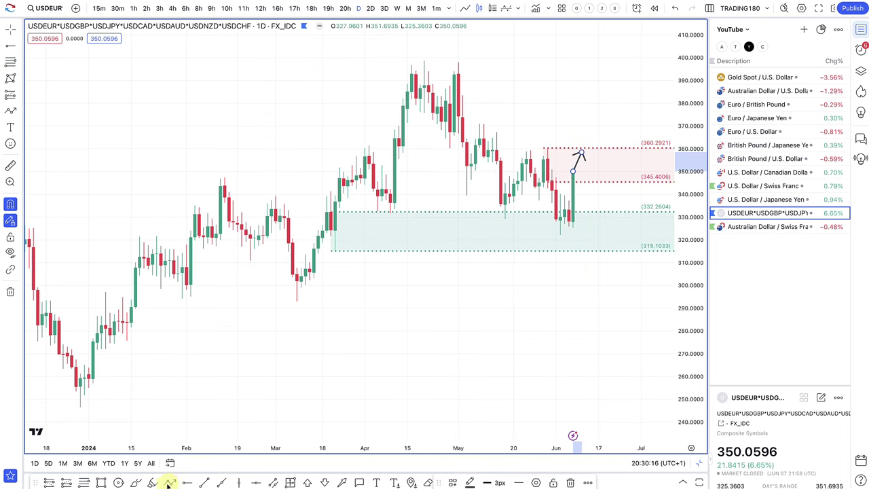
click(420, 374)
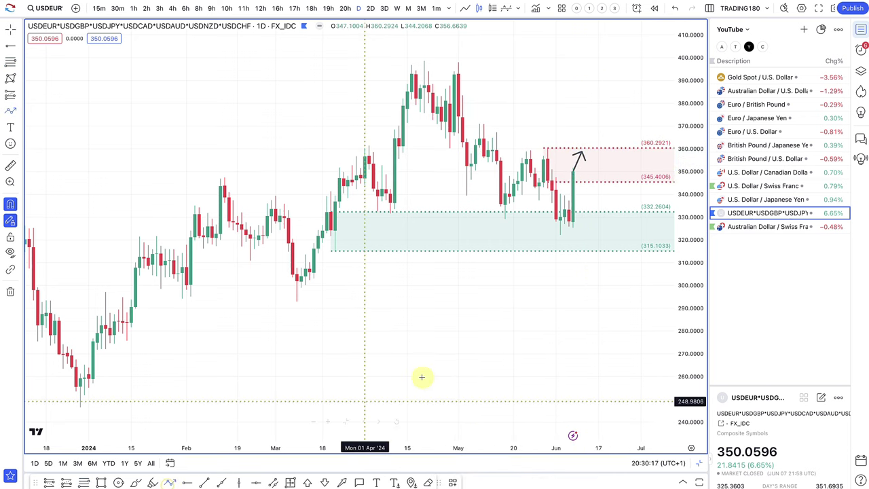
click(584, 154)
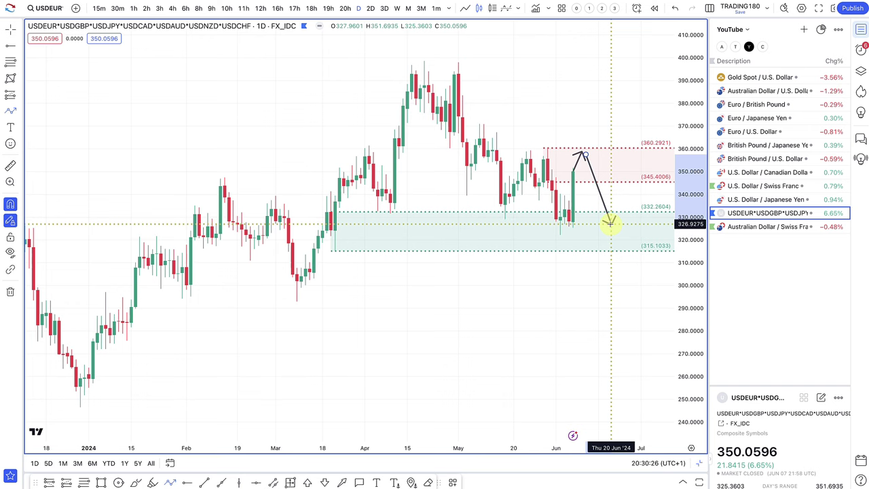
click(610, 224)
Step: Steepen the downward arrow by moving its tip to an earlier date, and align both arrows' upper ends at about 359
scroll(610, 224, up, 3)
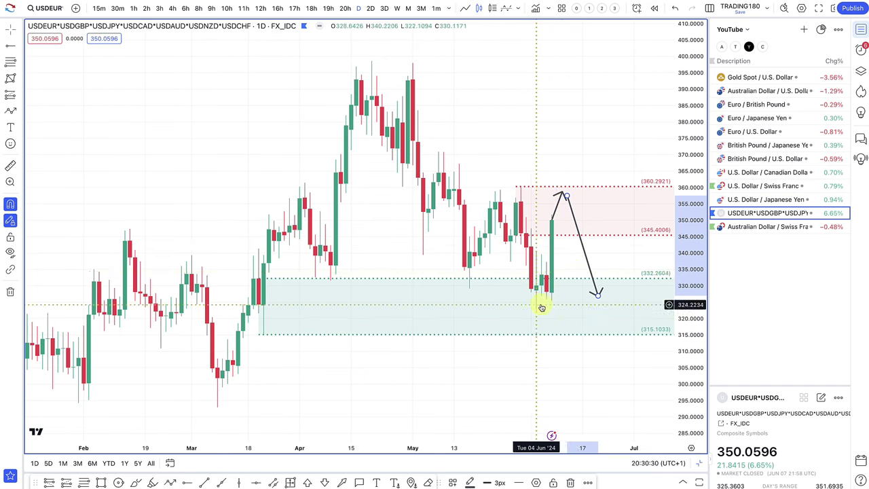
drag(594, 293, 587, 293)
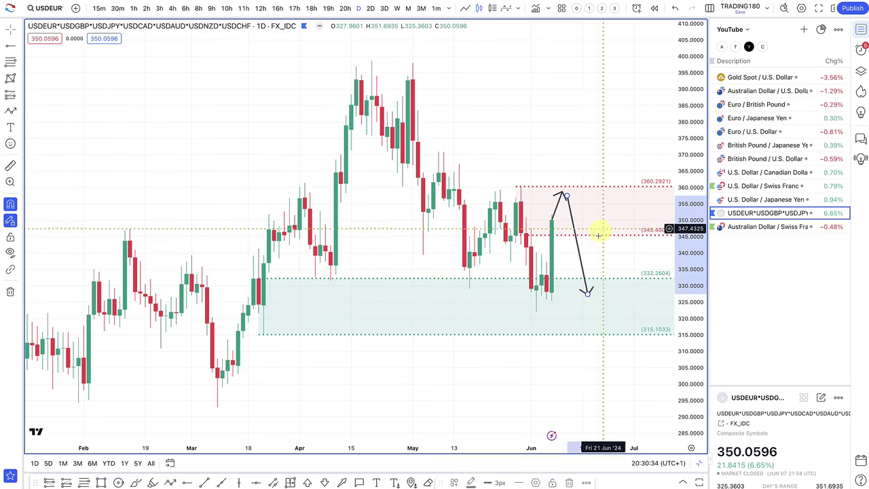
drag(567, 197, 568, 193)
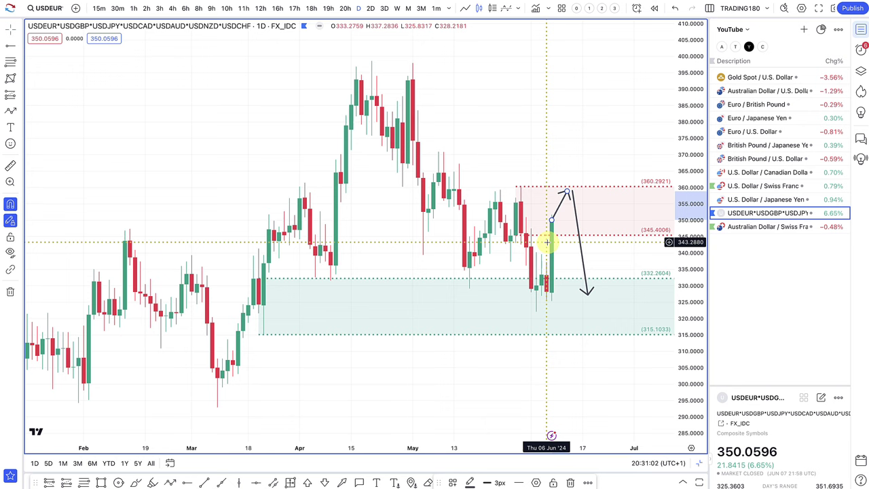
Step: Open the U.S. Dollar / Japanese Yen chart and delete its three brush drawings
click(747, 199)
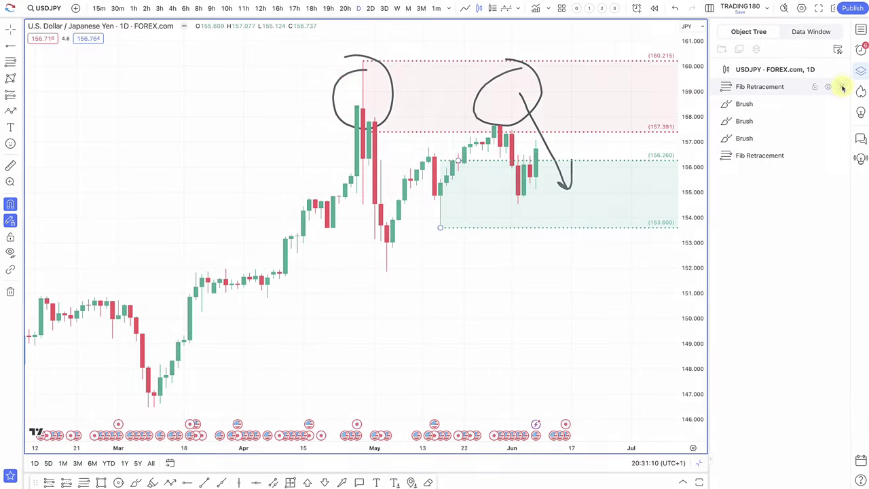
click(841, 104)
click(841, 104)
click(842, 104)
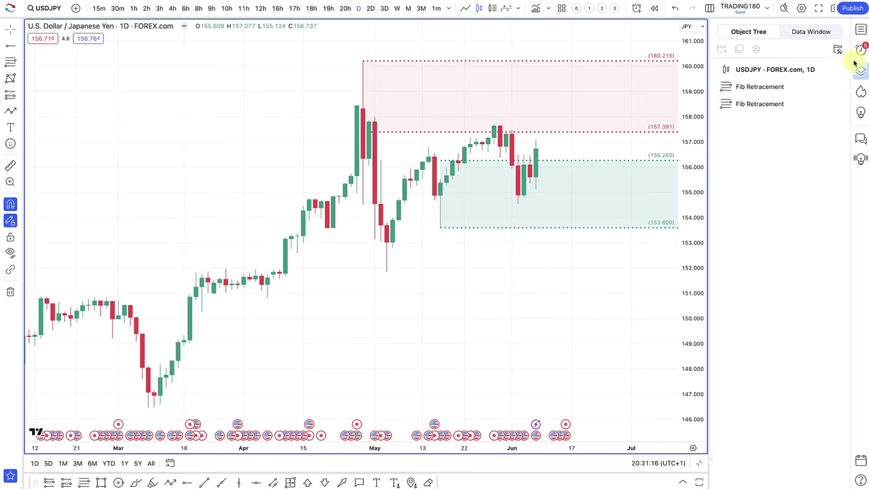
Step: Show the watchlist, switch to Discord and open the japan channel to read the yen news
click(861, 30)
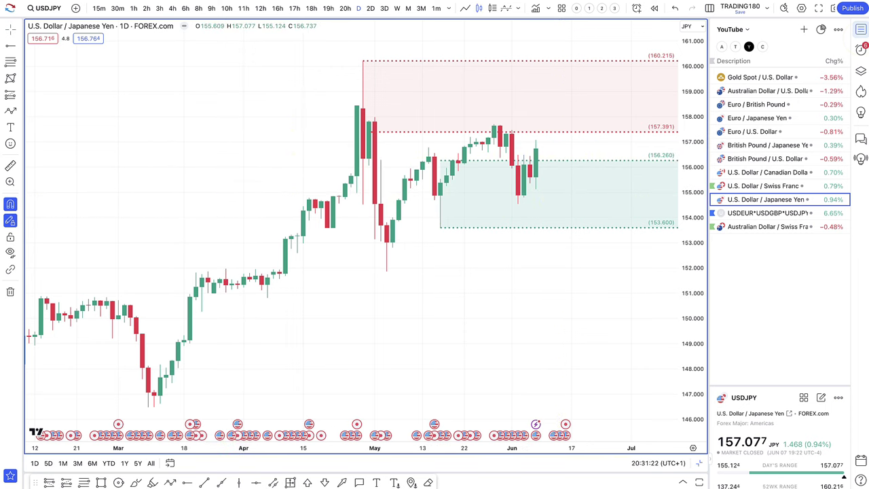
key(super+Tab)
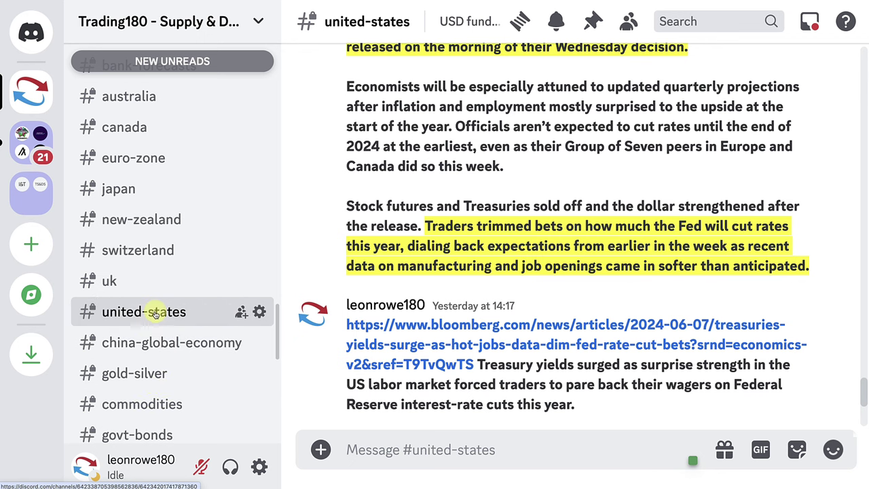
click(150, 202)
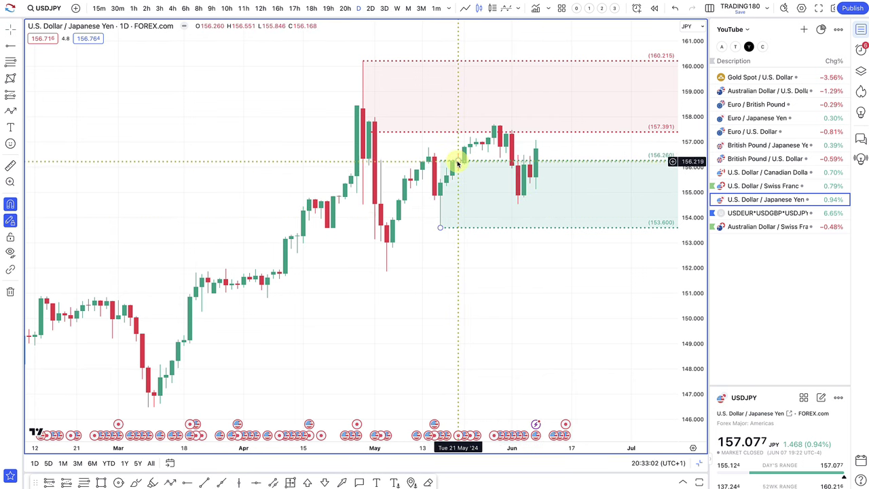
Step: On the USDJPY chart, lower the demand zone's upper edge to 156.106 and draw a path from the last close to about 153.9, then up to 158.3
drag(481, 163, 527, 172)
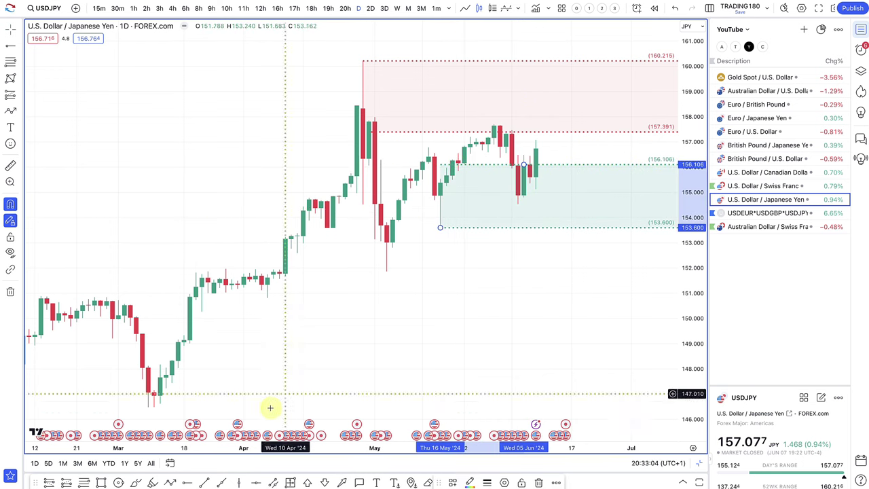
click(170, 479)
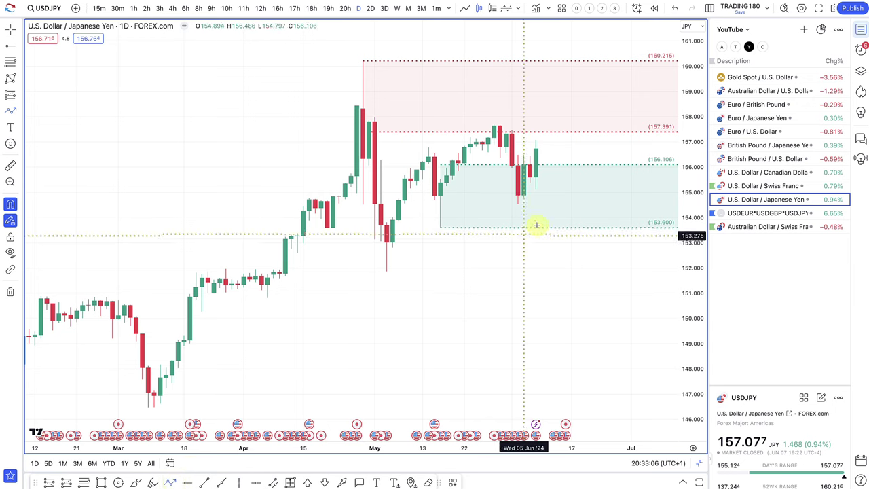
click(536, 148)
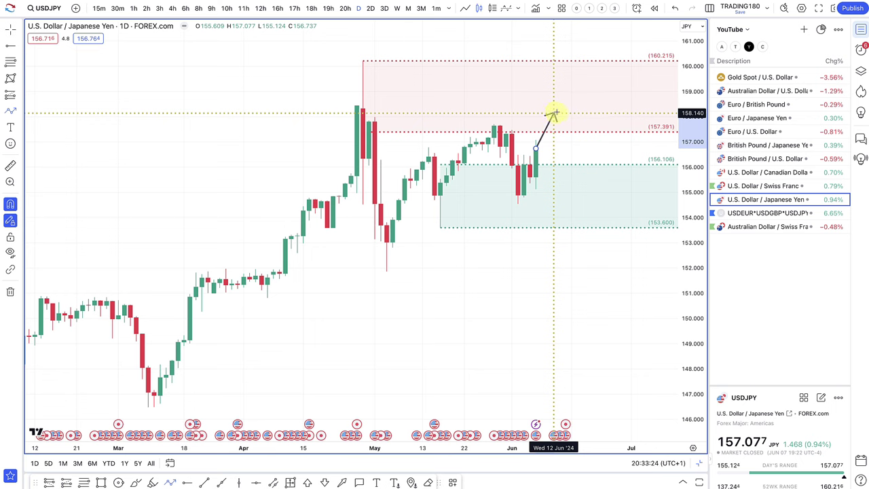
drag(553, 123, 554, 217)
click(554, 218)
click(607, 109)
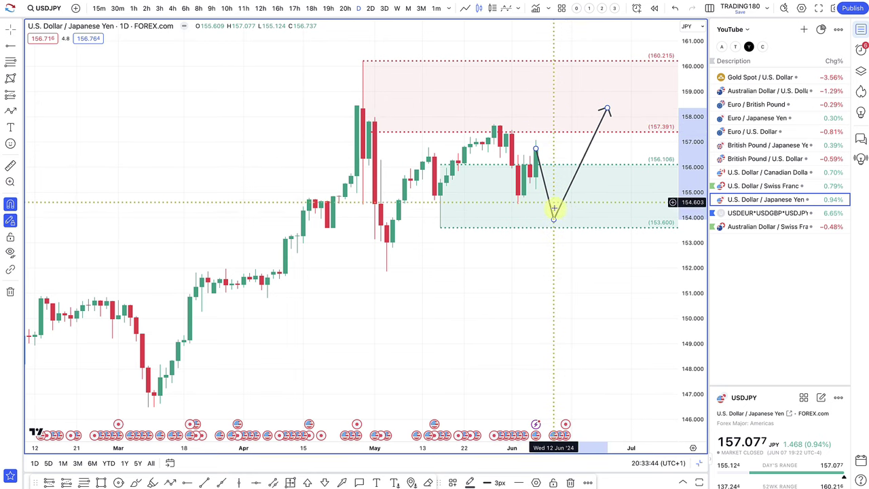
mouse_move(559, 139)
mouse_down()
mouse_move(559, 112)
mouse_move(596, 215)
mouse_up()
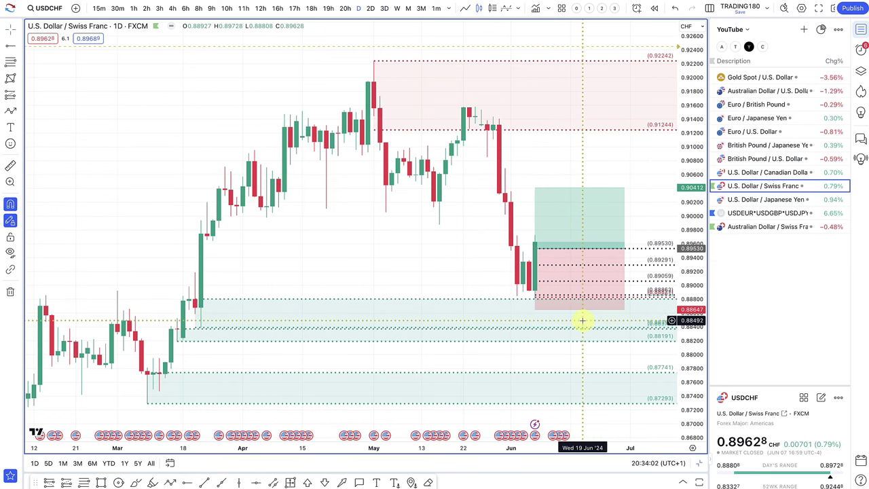
Step: Open the U.S. Dollar / Swiss Franc chart and examine the US economic events scheduled for 12 and 13 June
mouse_move(554, 438)
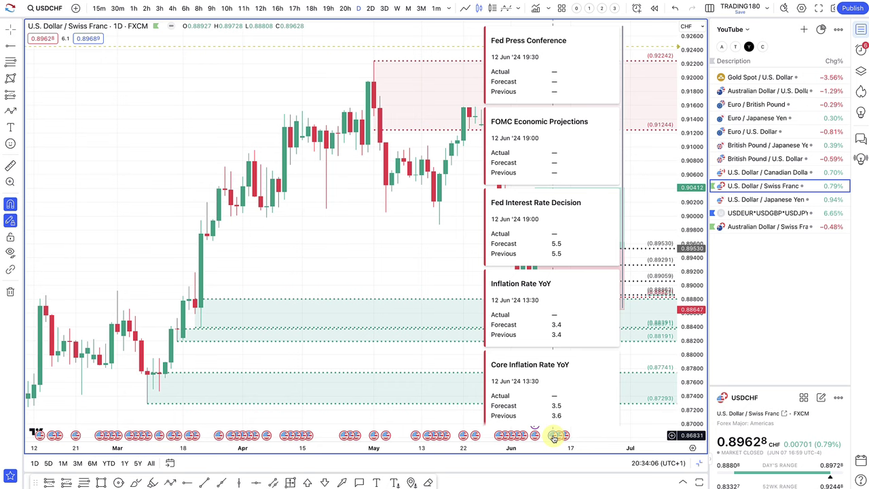
scroll(553, 438, up, 5)
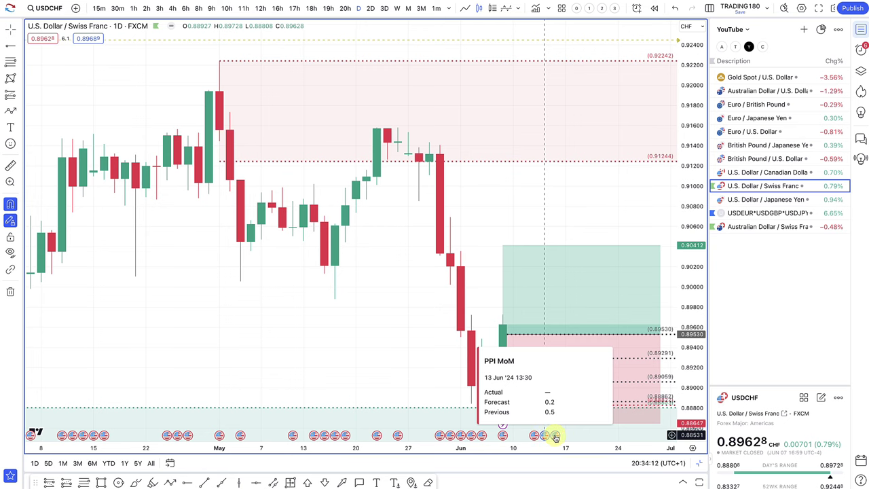
click(549, 306)
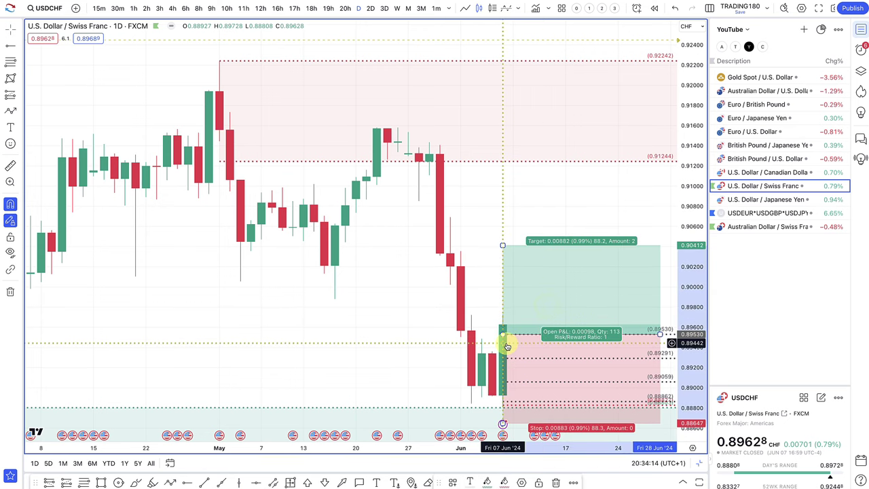
scroll(508, 339, down, 2)
scroll(509, 339, down, 2)
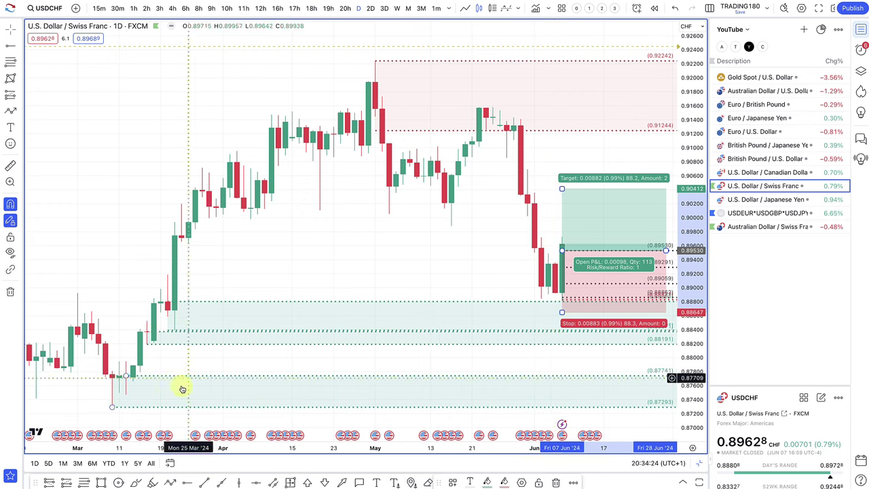
Step: Draw a path from about 0.896 on 10 June down to about 0.888 on 12 June and back up to about 0.896 on 20 June
click(171, 484)
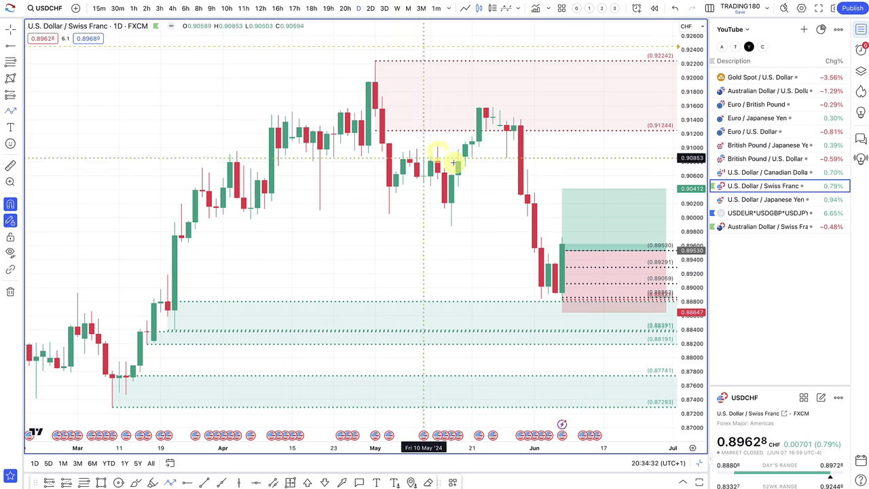
click(569, 246)
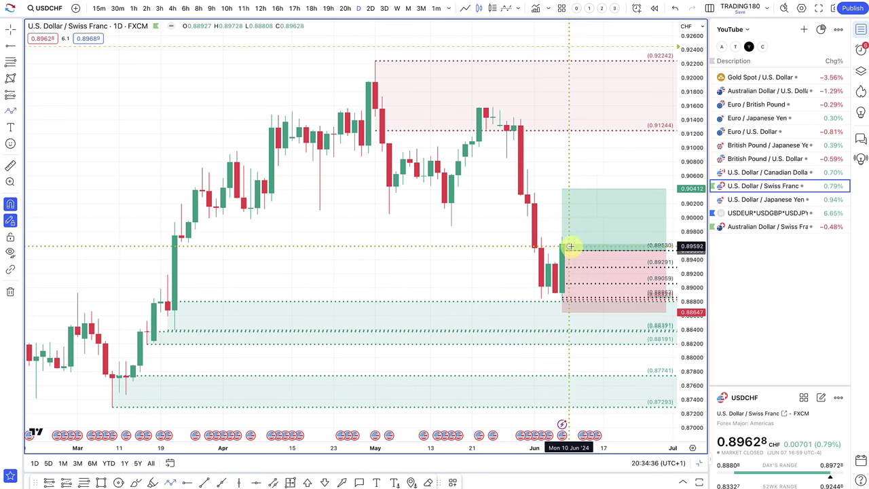
click(583, 301)
double_click(624, 246)
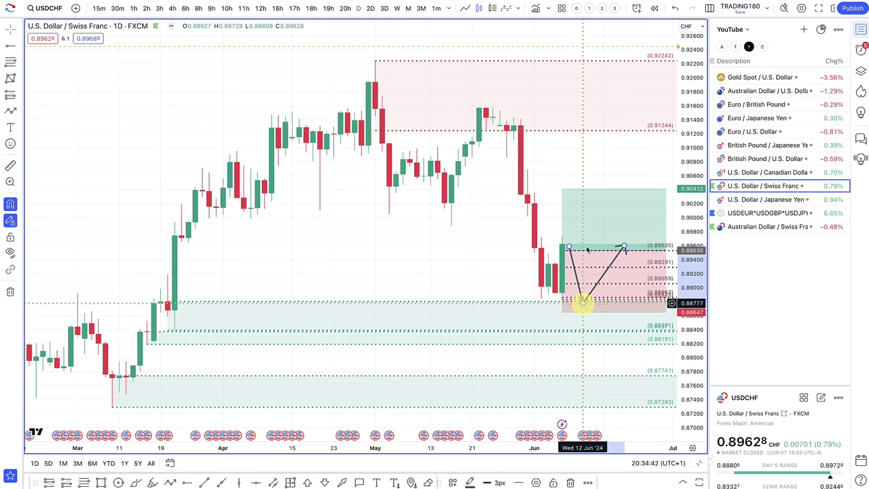
Step: Try the path as a rise to about 0.913 and drop to 0.880, and reshape it to dip to about 0.884 and recover to 0.896
drag(582, 302, 591, 129)
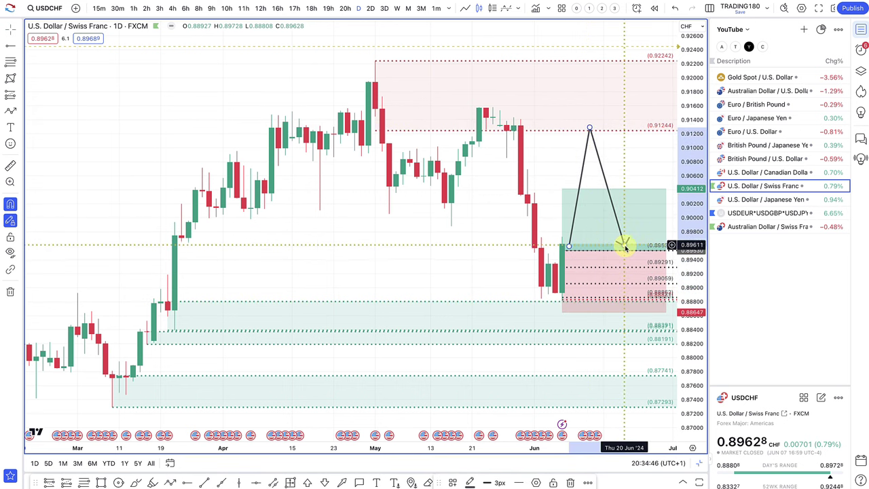
drag(624, 245, 624, 356)
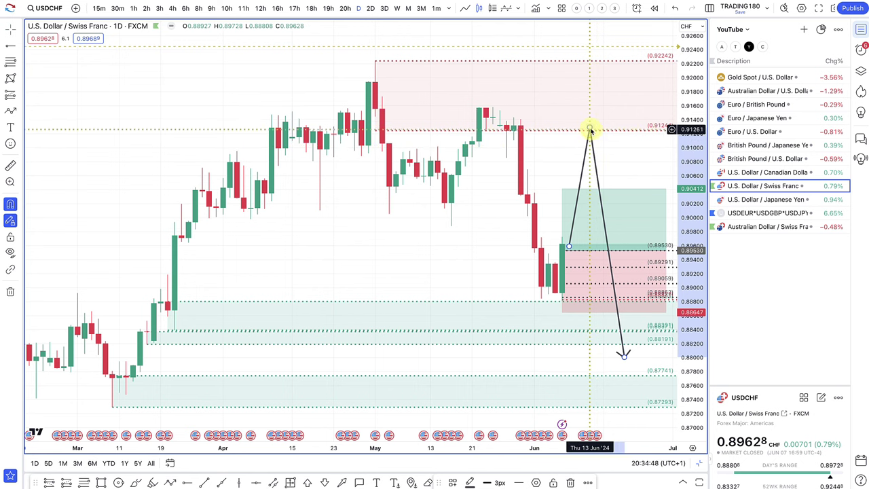
drag(590, 129, 589, 332)
drag(624, 356, 606, 247)
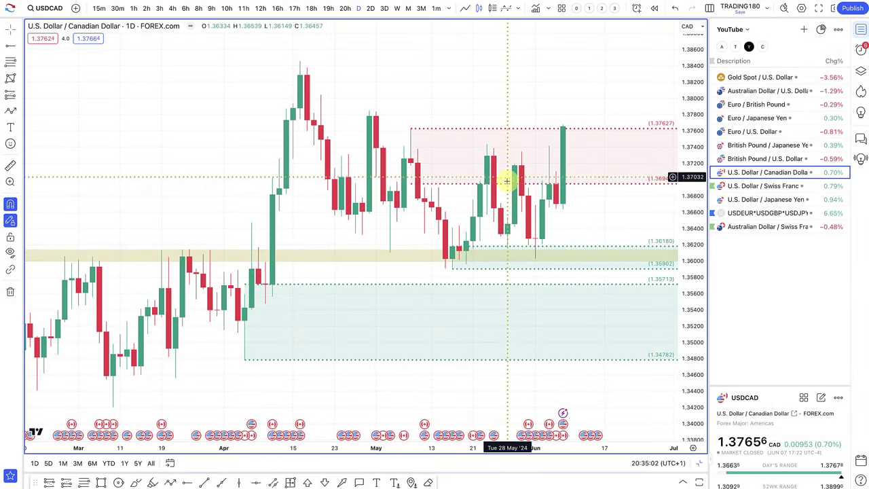
Step: On the U.S. Dollar / Canadian Dollar chart, delete the supply zone and move the upper demand zone to the 6 June candle, spanning 1.36945 to 1.36644
click(505, 184)
key(Delete)
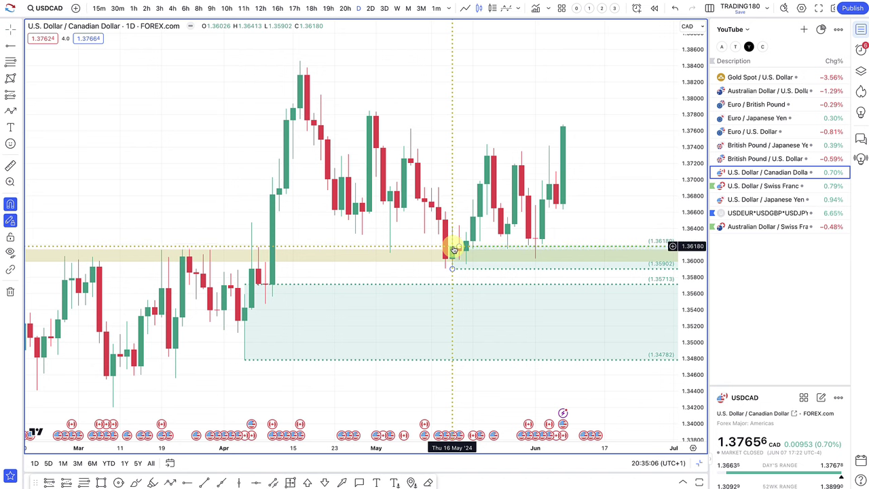
mouse_move(454, 249)
mouse_down()
mouse_move(552, 204)
mouse_move(556, 184)
mouse_up()
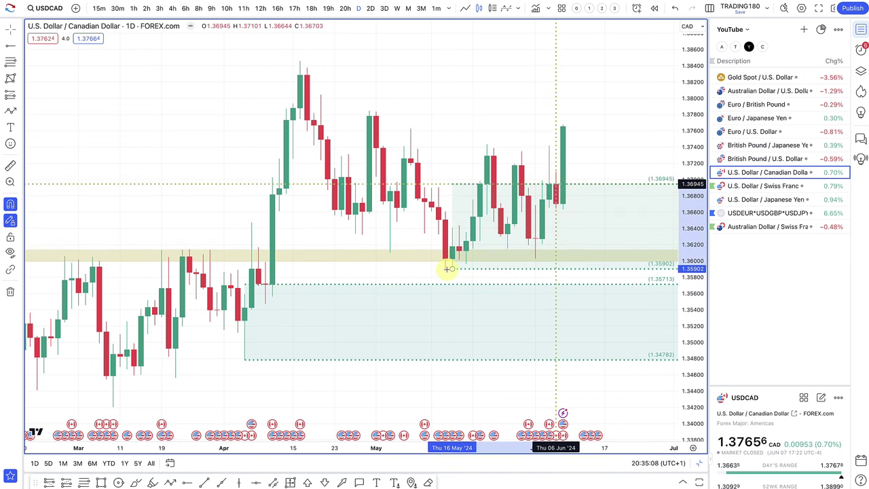
click(449, 269)
drag(453, 270, 556, 208)
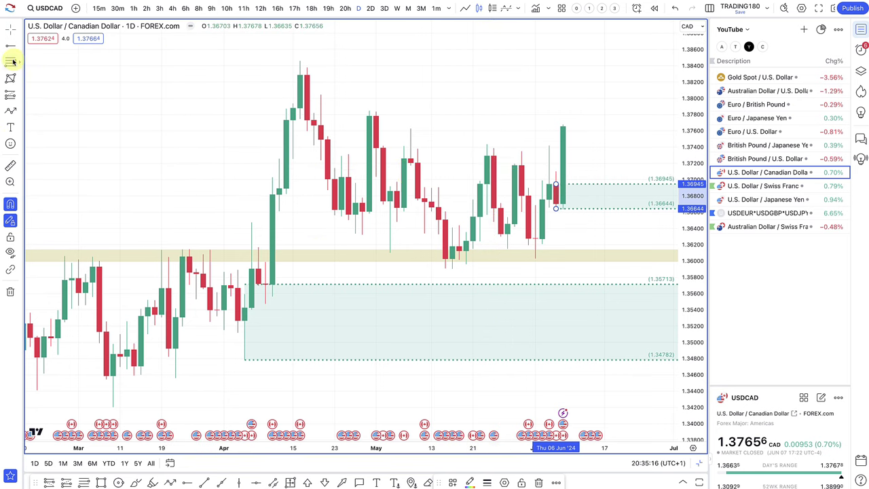
Step: Mark a zone from 1.36279 at 3 June to 1.35902 at 16 May and apply the DEMAND template to it
click(439, 268)
click(535, 238)
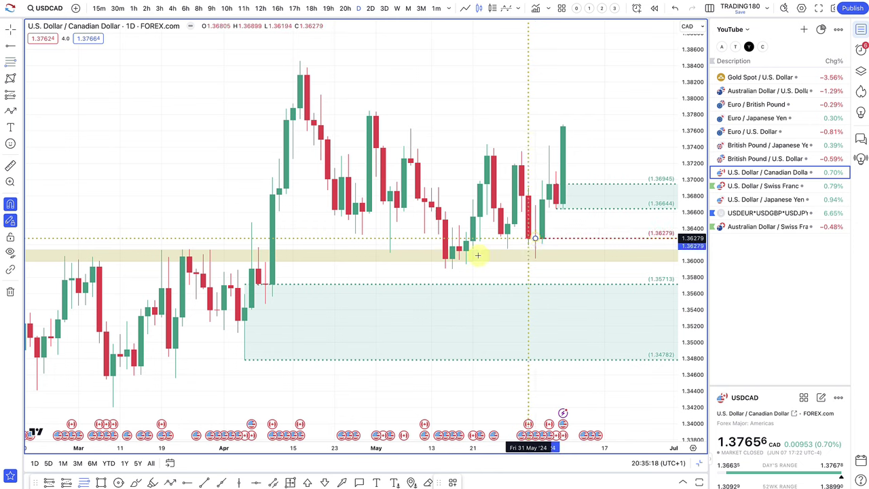
click(452, 268)
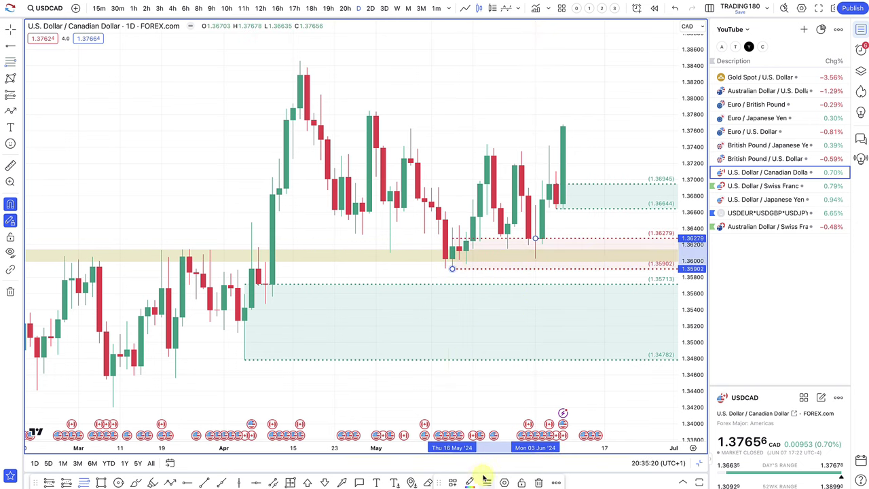
click(453, 483)
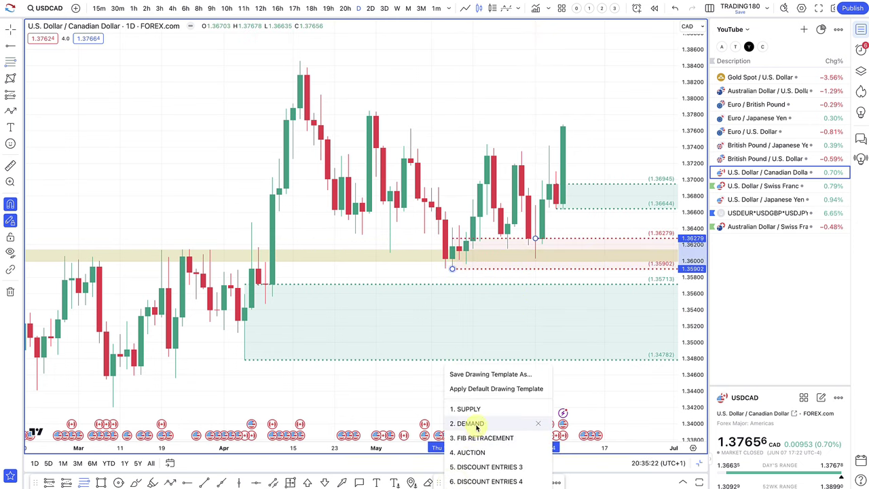
click(475, 423)
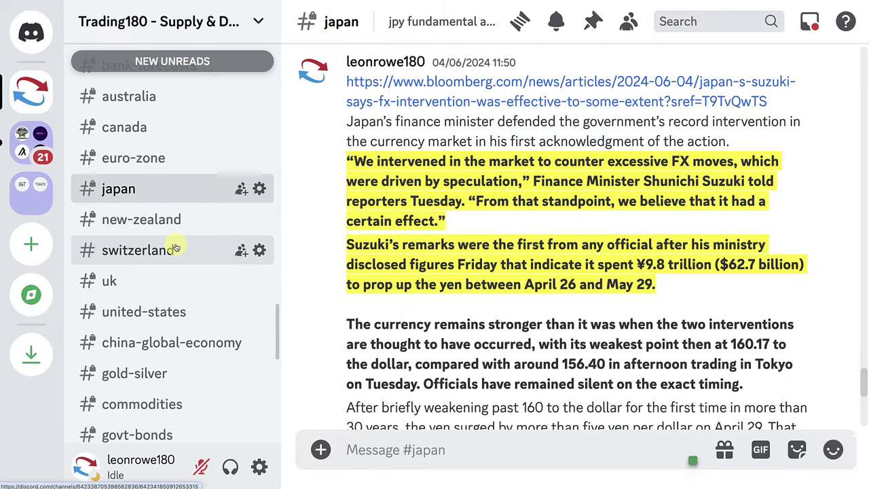
Step: Switch to Discord and read the latest labour market report in the canada channel
click(166, 134)
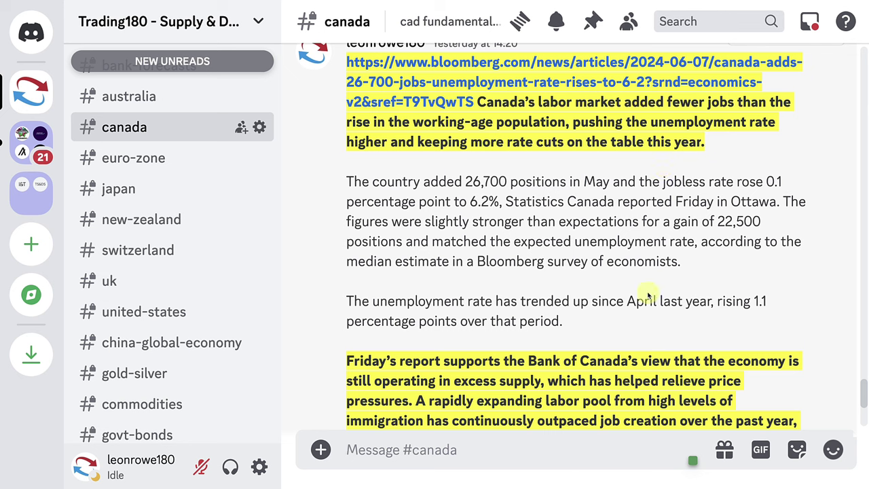
mouse_move(613, 359)
scroll(328, 365, down, 1)
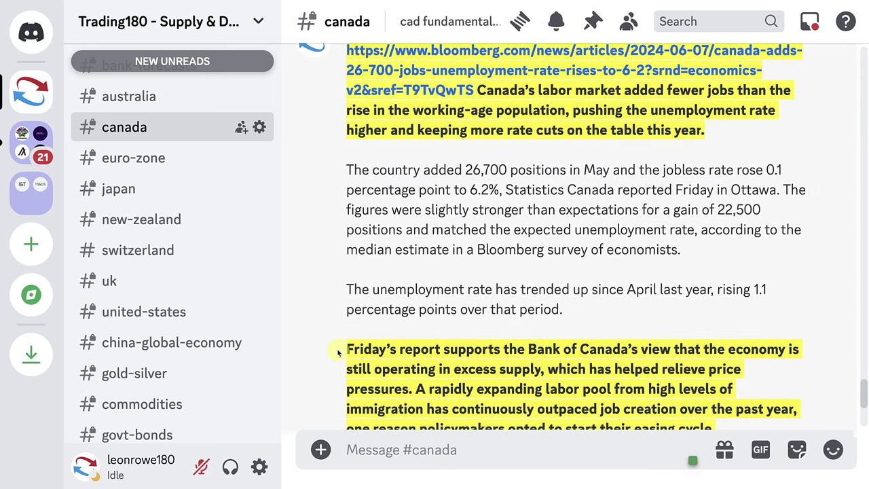
scroll(326, 350, down, 1)
scroll(328, 344, down, 1)
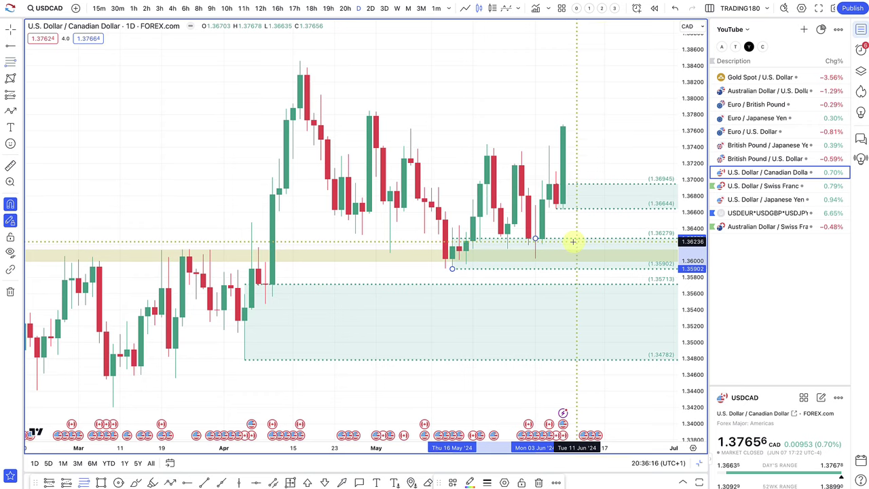
Step: Return to the USDCAD chart and examine the Bank of Canada interest rate decision of 5 June
scroll(549, 311, up, 5)
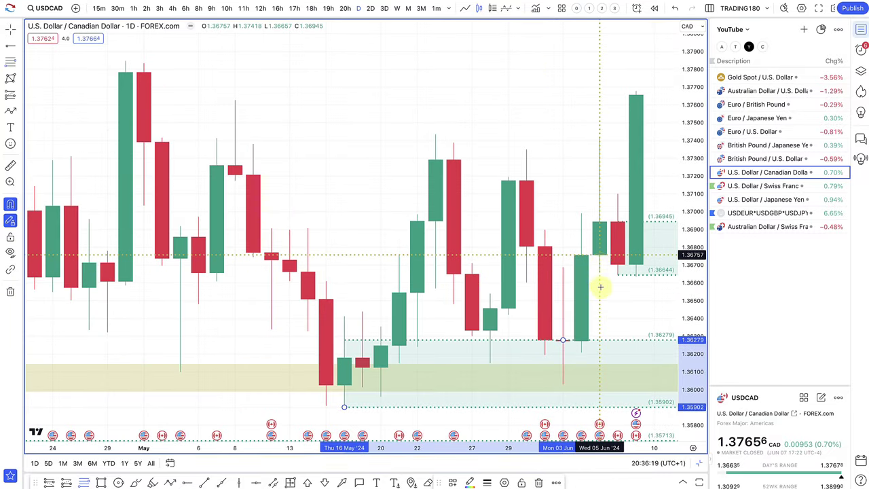
click(600, 423)
key(Delete)
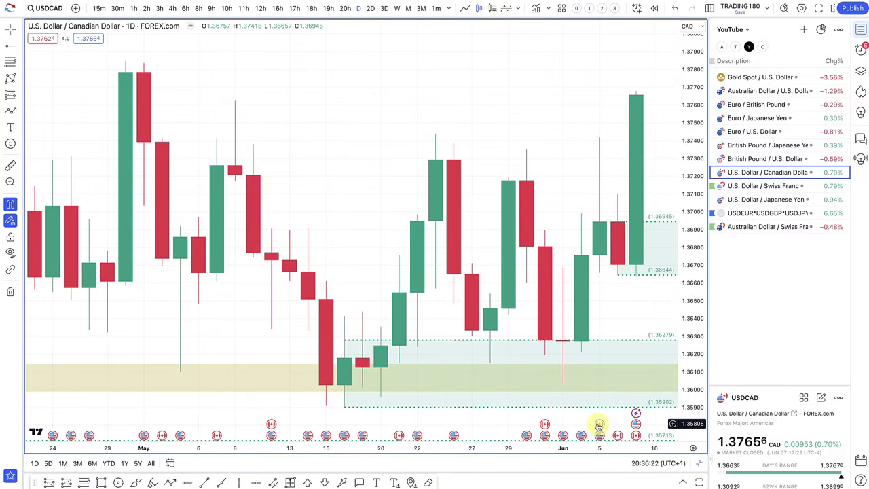
mouse_move(599, 423)
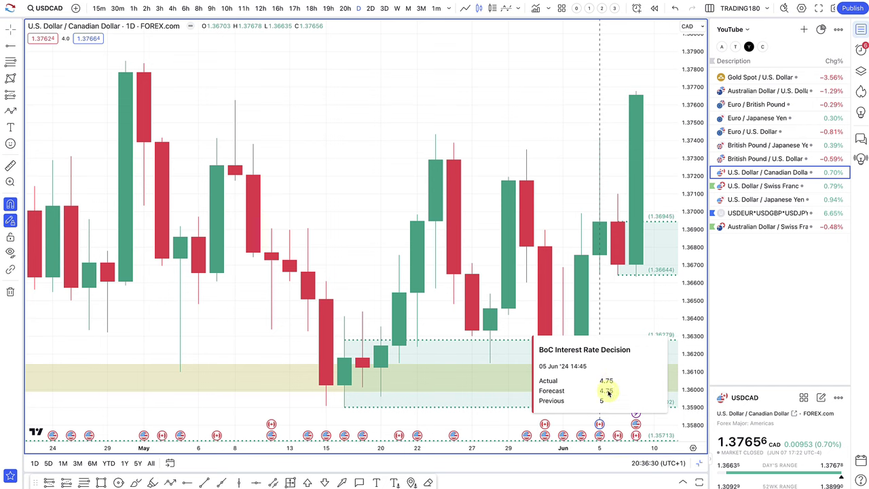
Step: Draw a three-point arrow path from about 1.3768 at 10 June down into the upper demand zone at 12 June, then up to about 1.373
scroll(620, 295, down, 3)
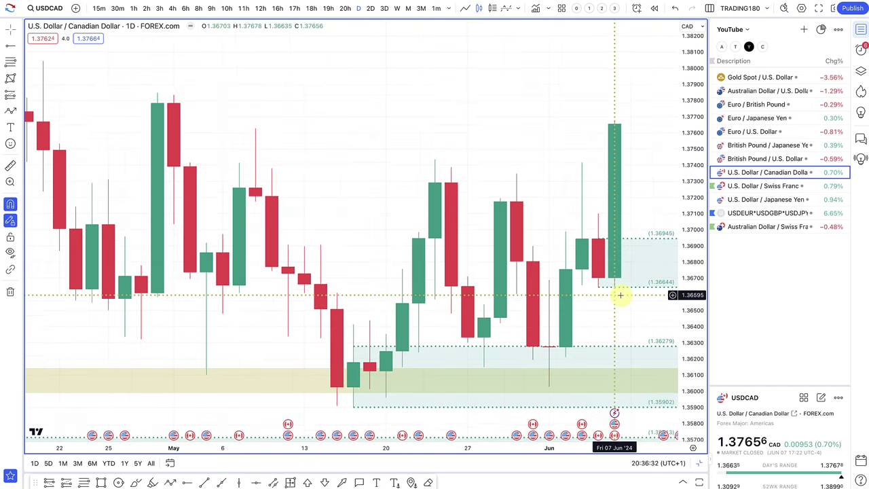
scroll(587, 279, down, 2)
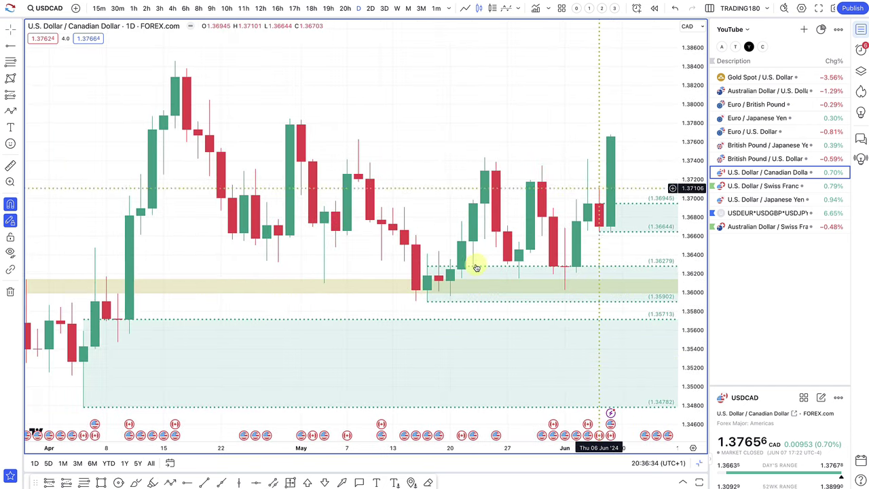
click(171, 483)
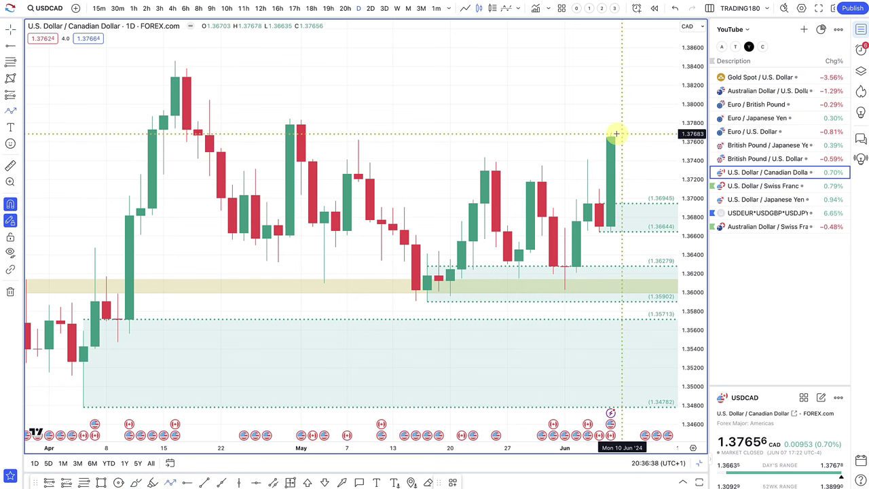
click(634, 179)
click(645, 215)
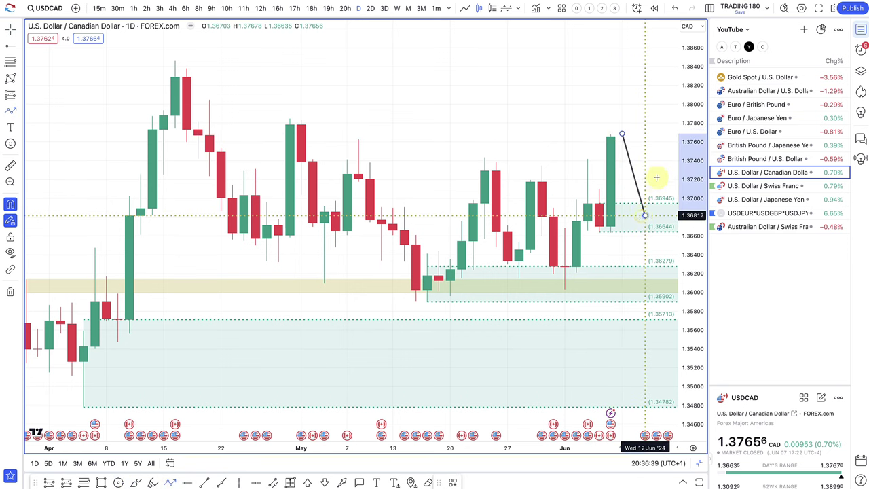
click(657, 170)
scroll(657, 170, down, 1)
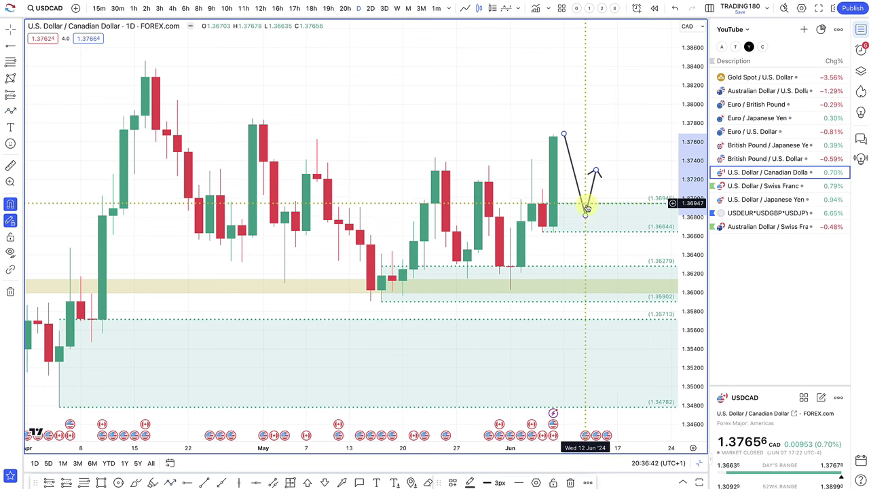
Step: Reshape the arrow path to start at the 7 June candle's close, dip into the upper demand zone and end at about 1.377 on 20 June
drag(586, 217, 581, 296)
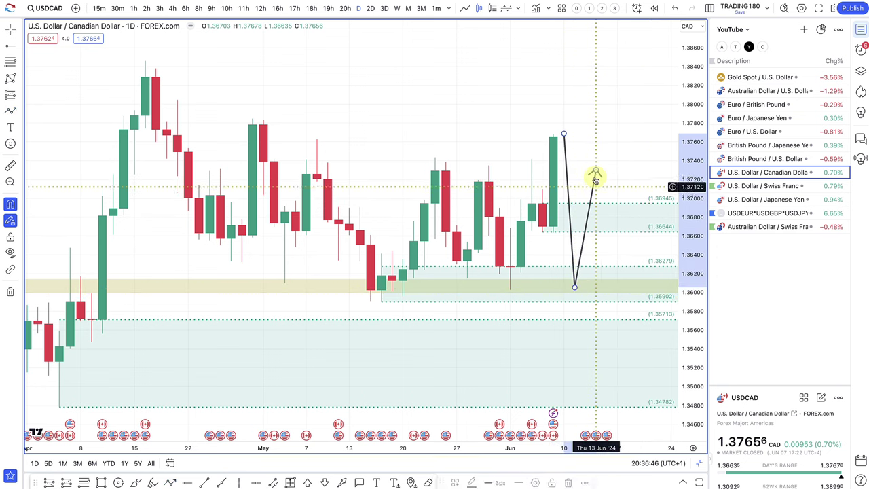
double_click(648, 131)
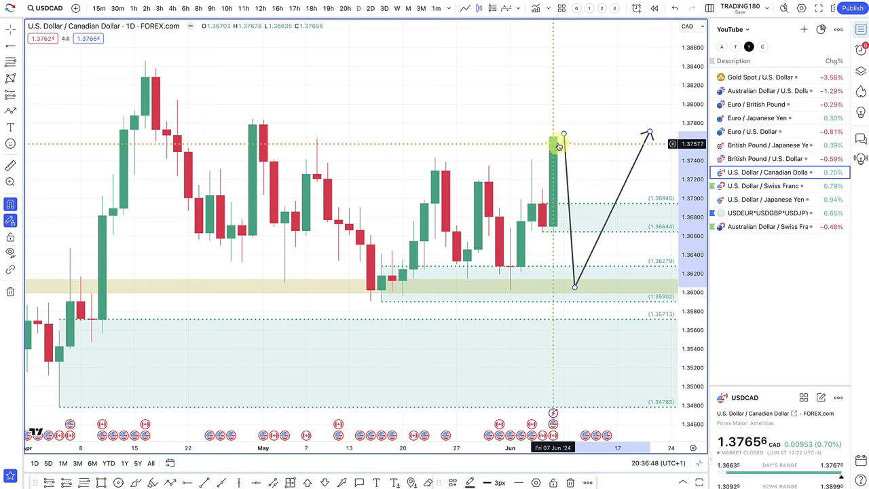
drag(564, 133, 556, 139)
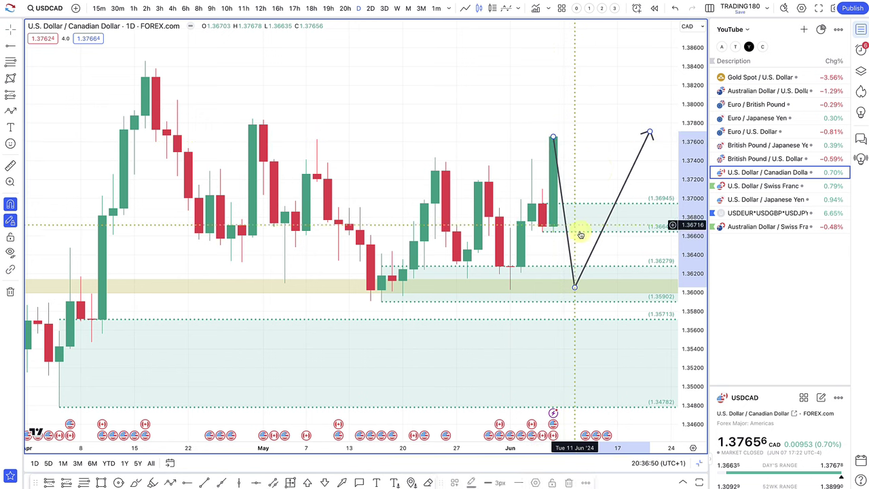
mouse_move(575, 285)
mouse_down()
mouse_move(585, 275)
mouse_move(582, 202)
mouse_move(586, 221)
mouse_up()
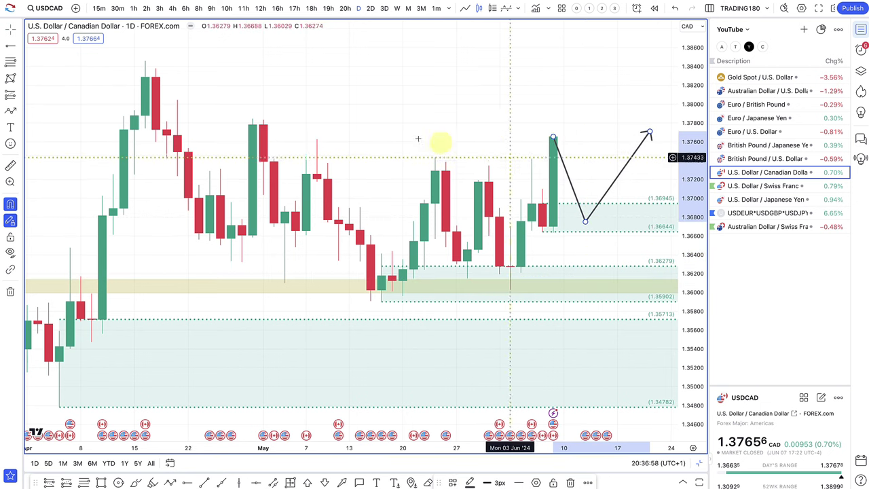
Step: Mark a zone from 1.37881 to 1.38460 at the 16 April candle and apply the SUPPLY template to it
click(11, 64)
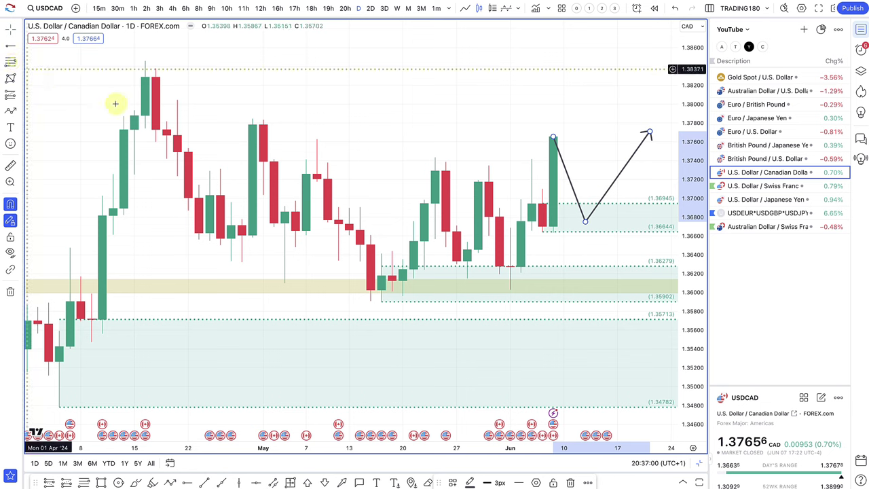
drag(145, 115, 145, 61)
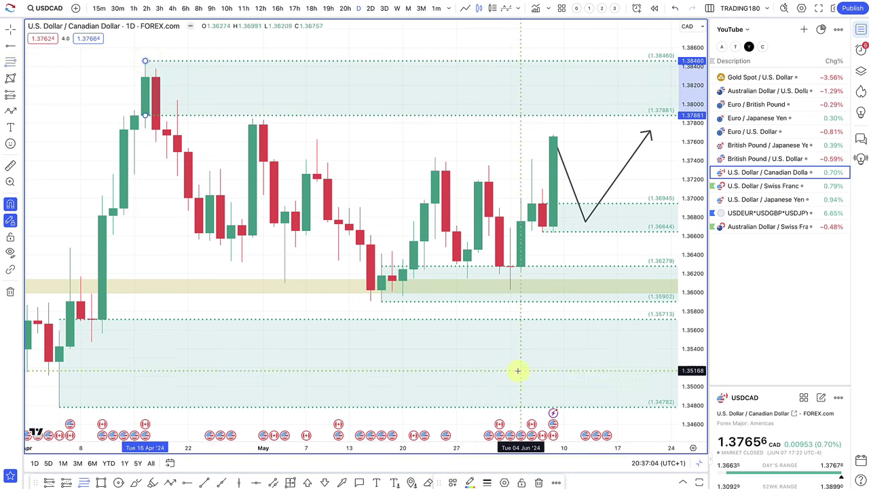
click(451, 481)
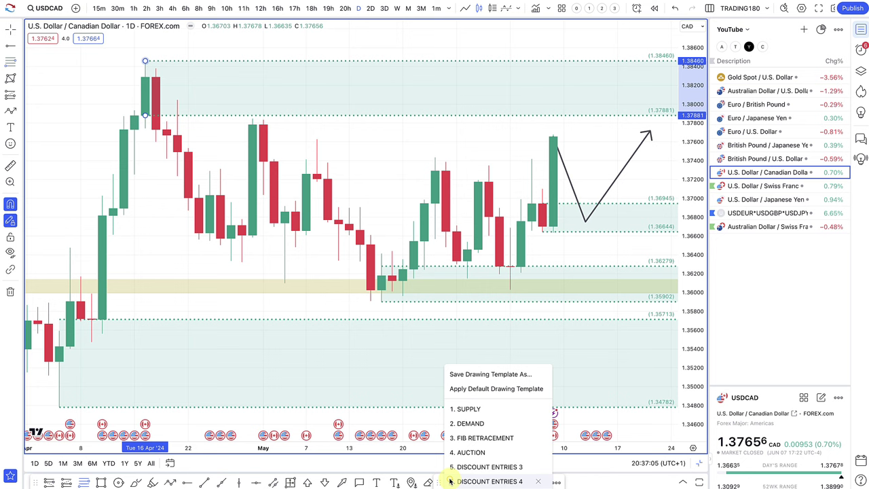
click(485, 410)
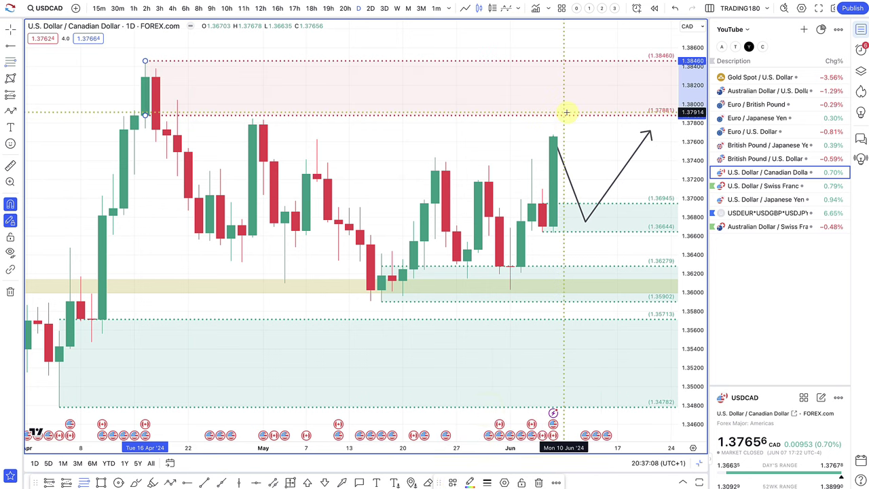
right_click(580, 134)
click(563, 216)
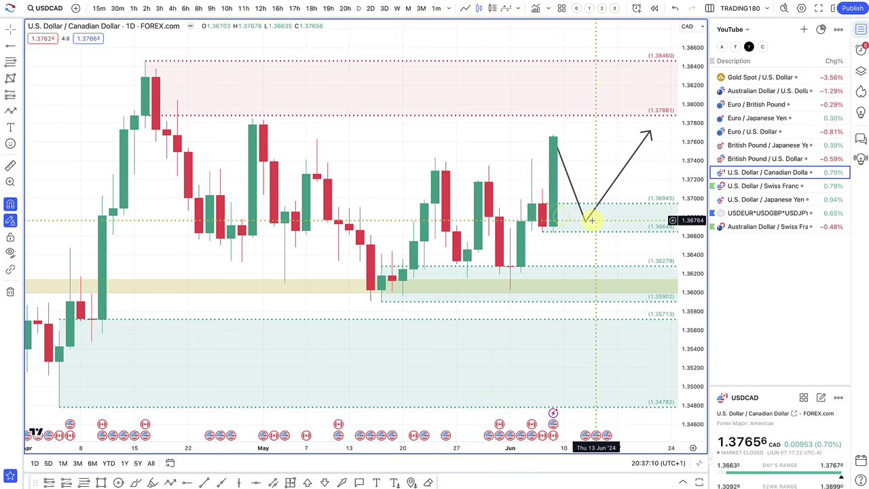
Step: Reshape the arrow path to peak inside the supply zone at 11 June and fall back to about 1.376
drag(588, 219, 584, 78)
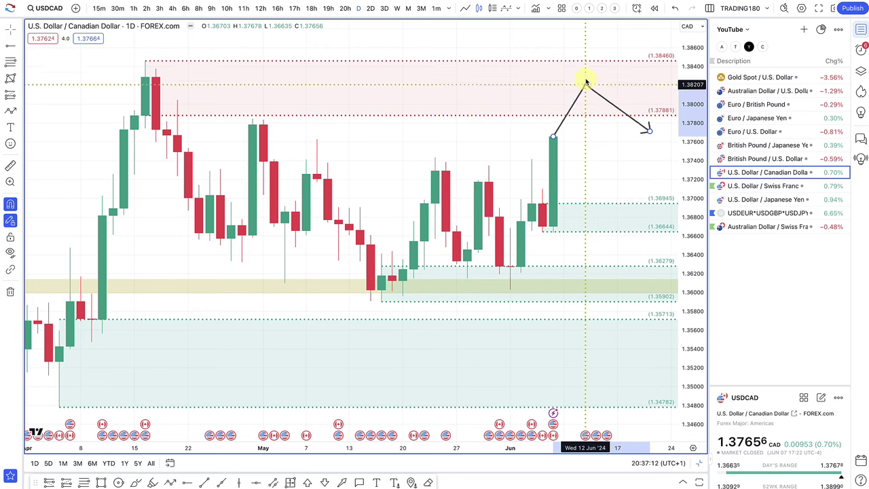
scroll(618, 127, down, 2)
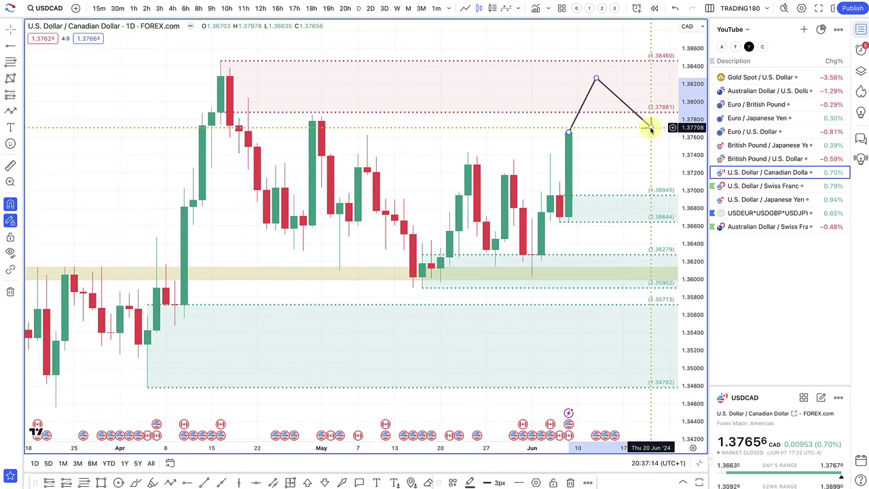
double_click(622, 135)
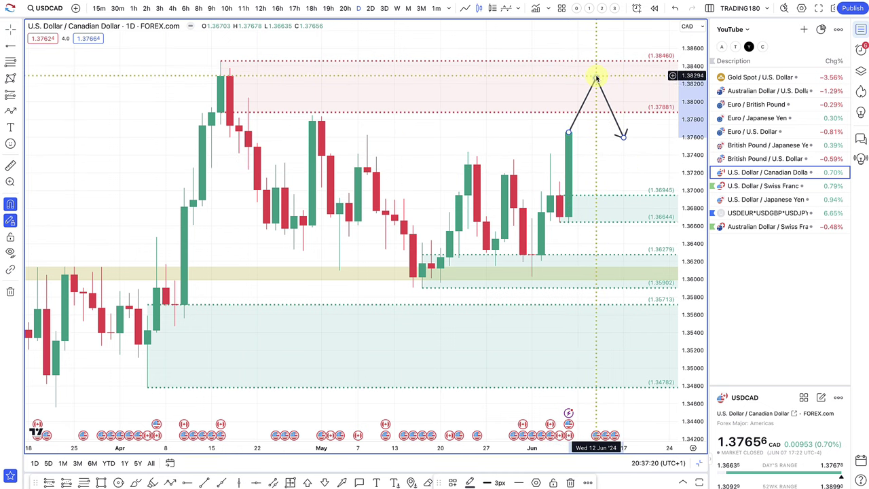
drag(596, 78, 587, 73)
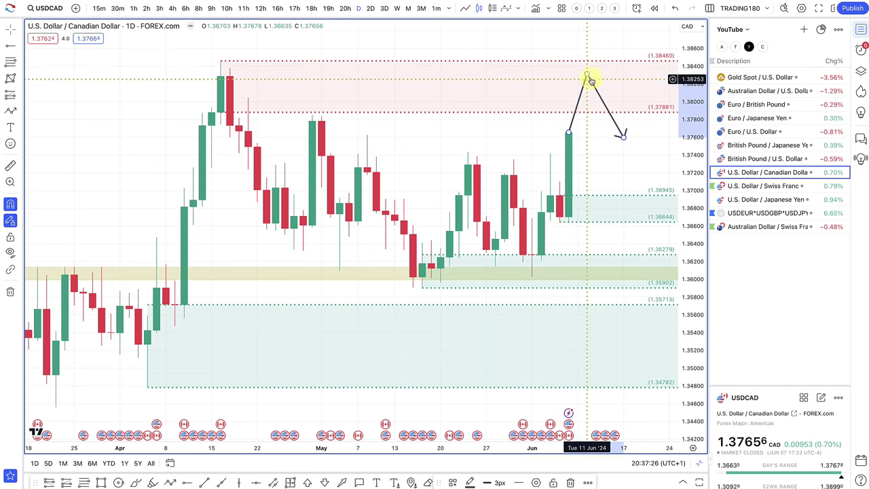
drag(588, 74, 586, 71)
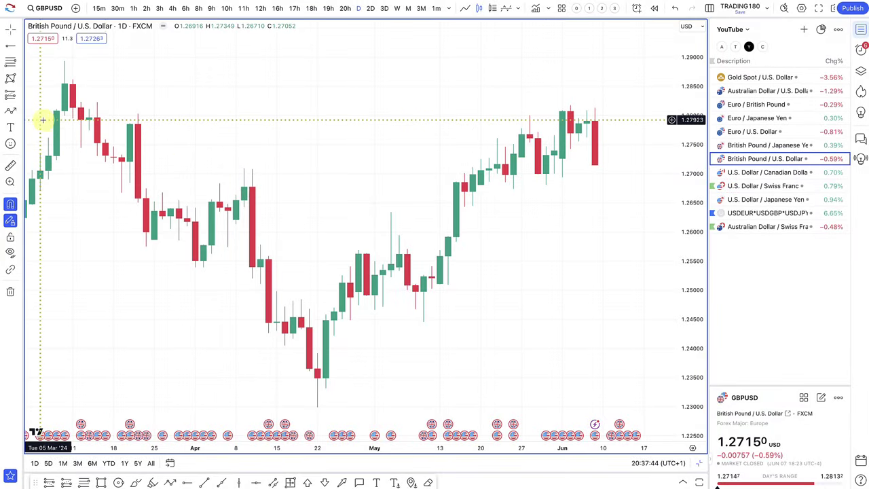
Step: On the British Pound / U.S. Dollar chart, mark a supply zone from 1.27926 at 13 March to 1.28938 at 8 March
click(10, 62)
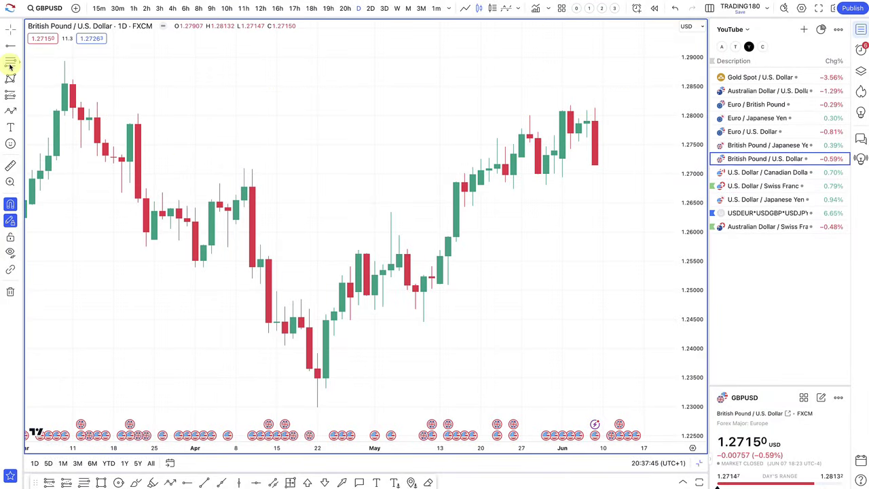
click(89, 120)
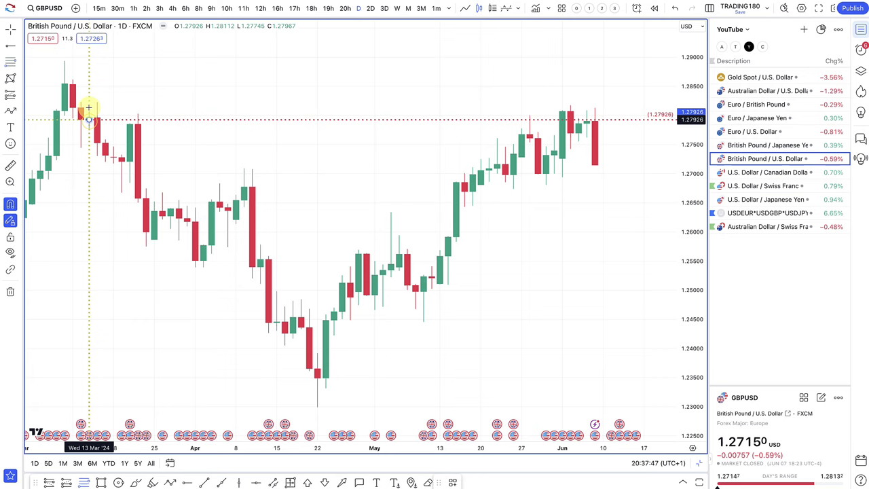
click(65, 60)
scroll(172, 111, down, 5)
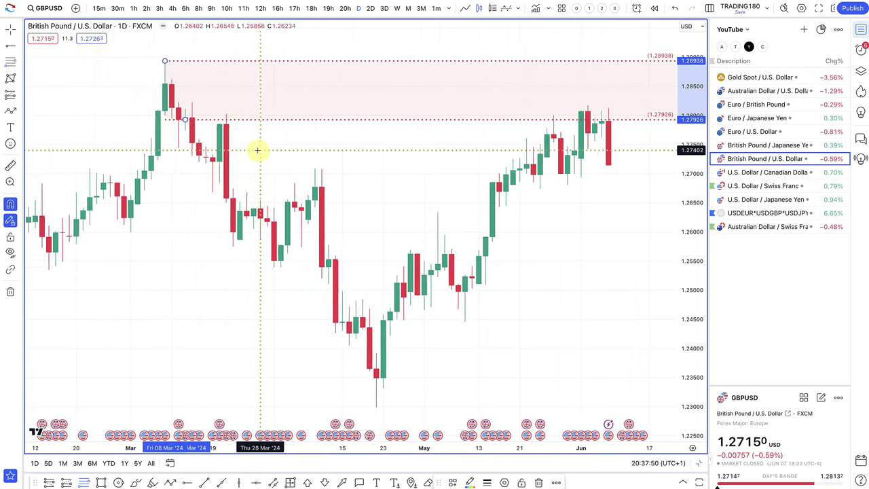
Step: Draw a rectangle band from 1.28280 to 1.27937 at the mid-December 2023 highs and compare it with earlier and recent price action
scroll(340, 163, up, 3)
scroll(340, 162, down, 3)
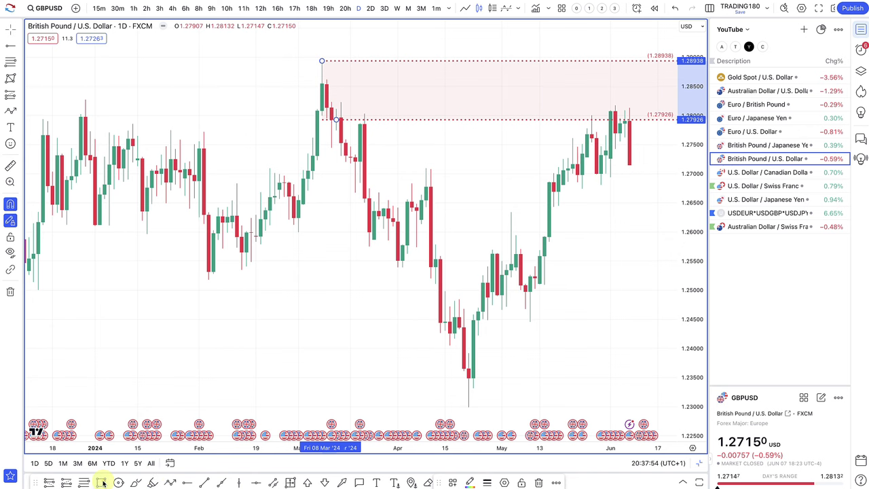
click(115, 219)
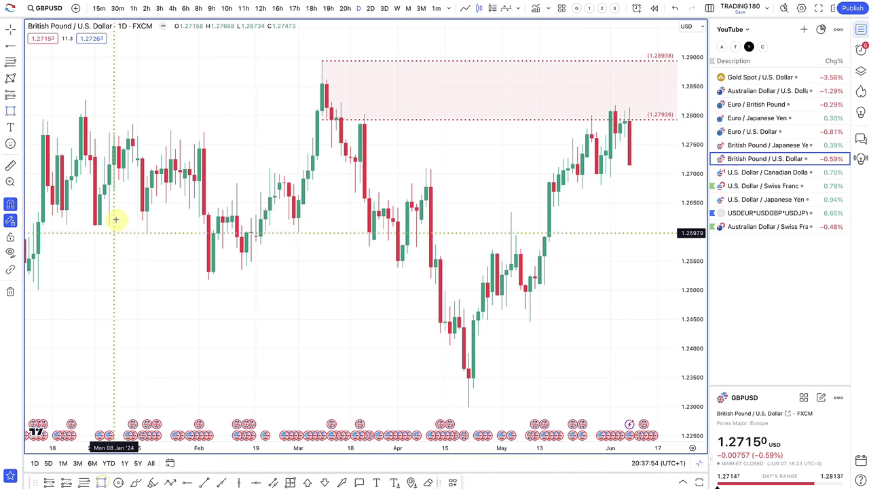
click(57, 99)
click(44, 118)
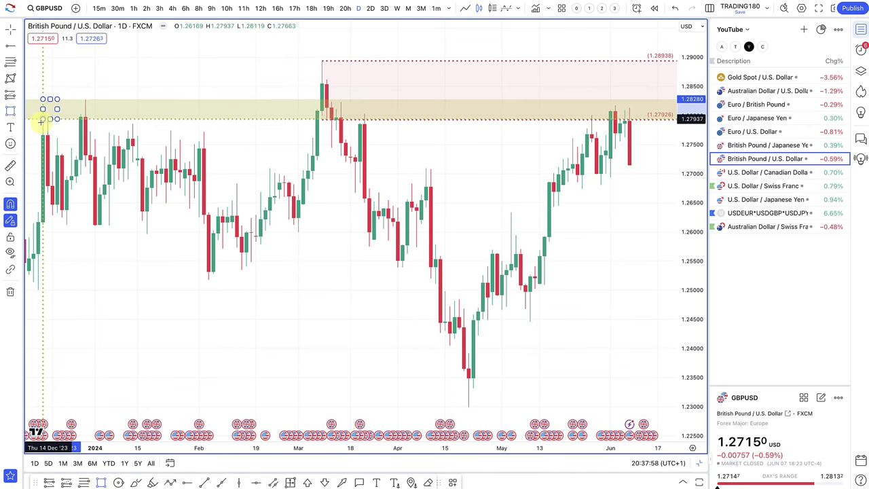
scroll(132, 132, down, 10)
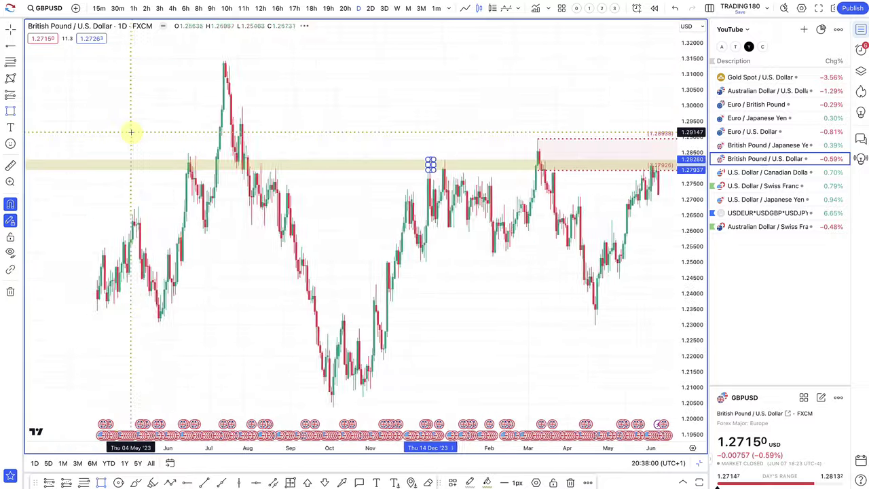
scroll(167, 147, up, 10)
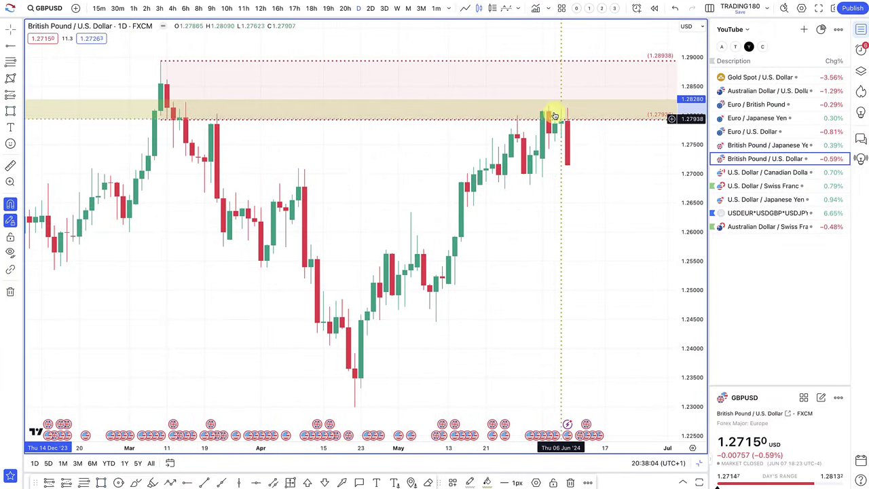
scroll(520, 206, up, 3)
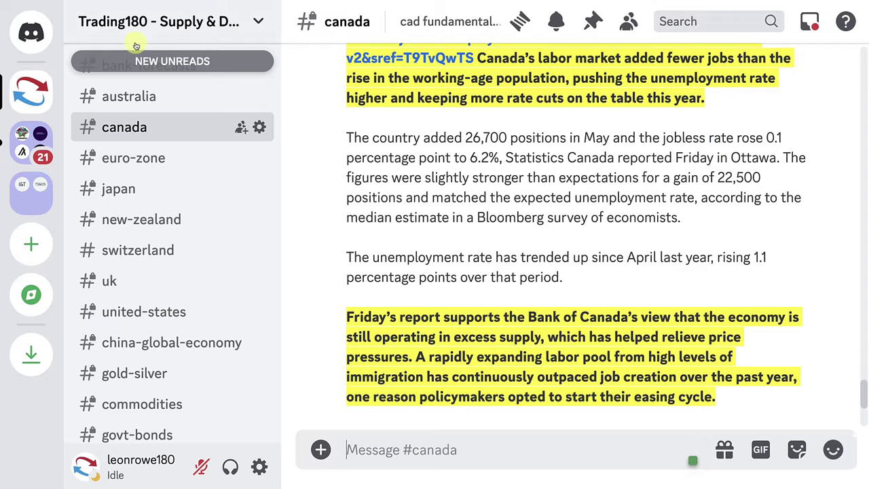
Step: Switch to Discord and read the enlarged note on the election's implications for the pound in the uk channel
click(146, 280)
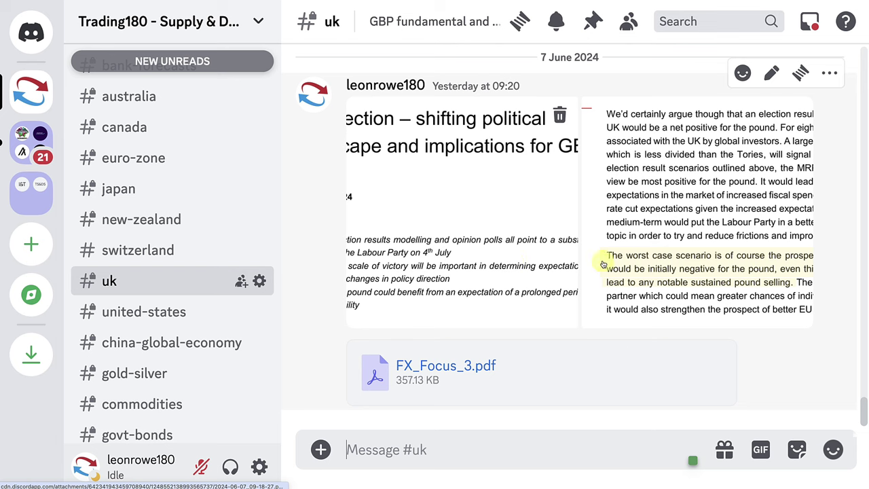
click(686, 257)
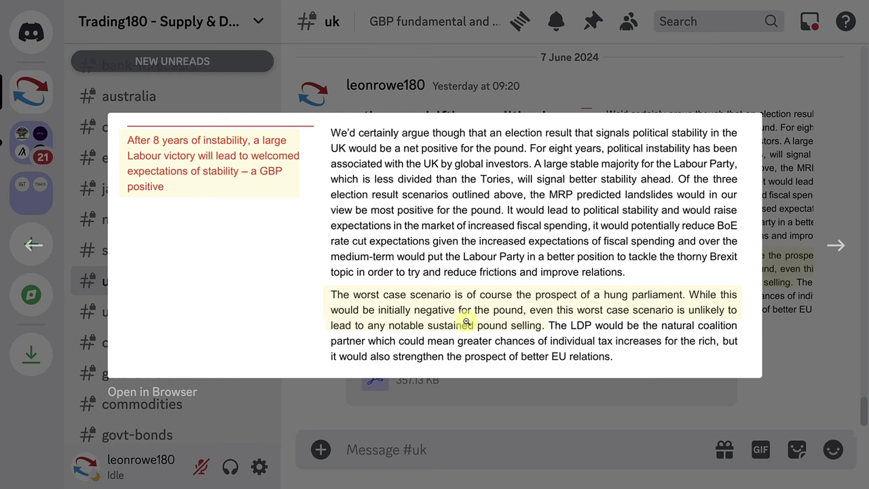
click(786, 358)
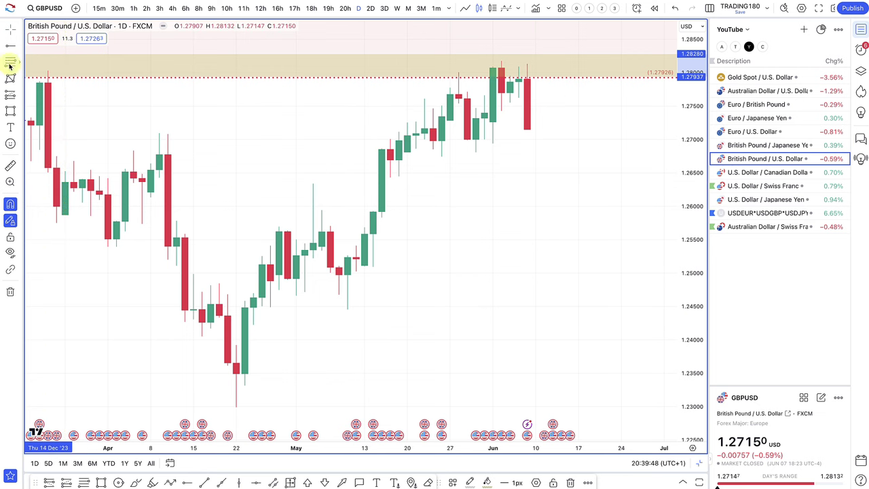
Step: Mark a zone from 1.27262 at 3 June to 1.26431 at 16 May and apply the DEMAND template to it
click(499, 179)
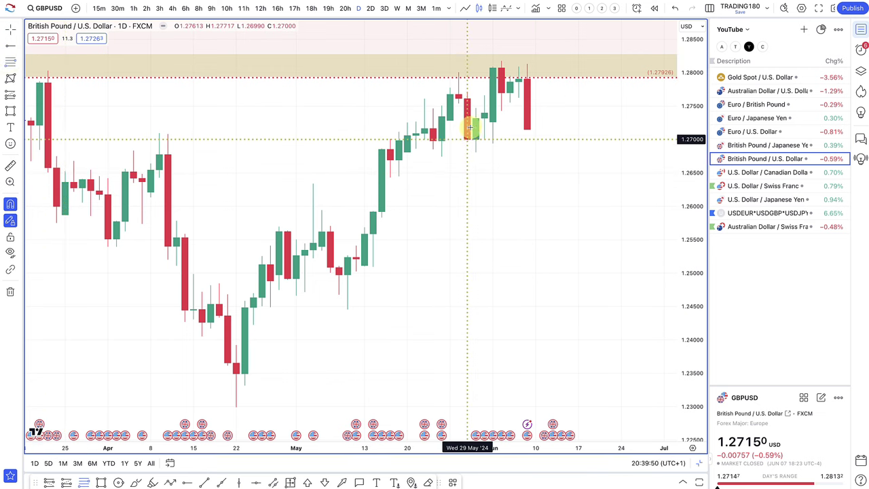
click(493, 122)
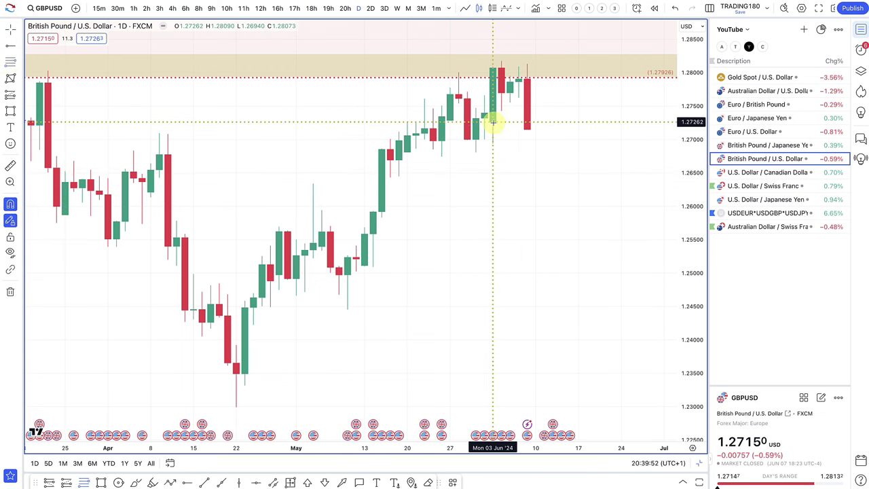
click(390, 177)
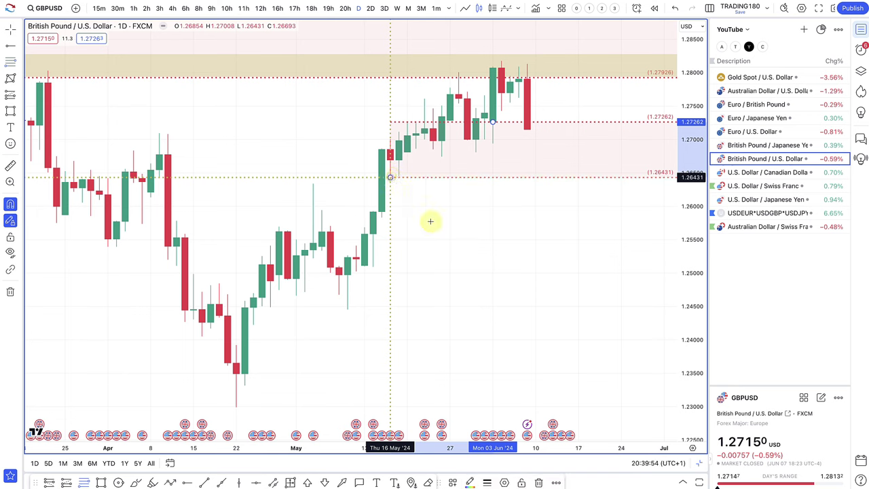
click(453, 482)
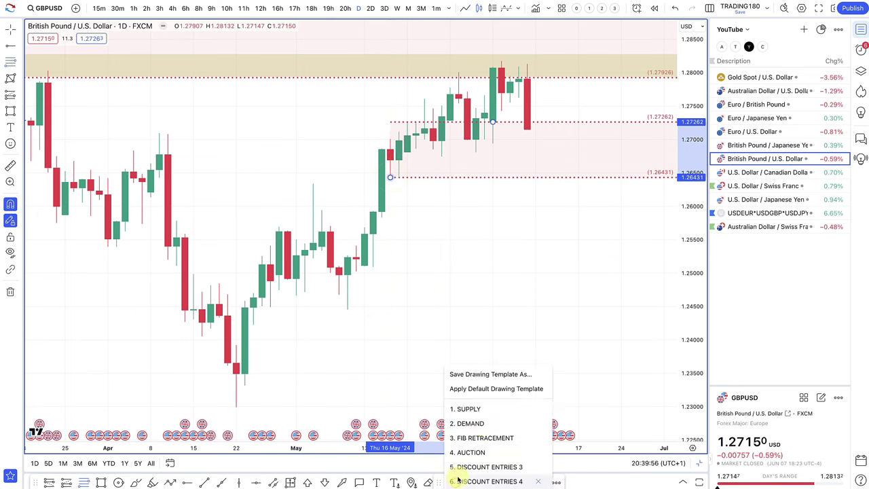
click(481, 422)
Step: Mark a second demand zone from 1.25237 at 10 May to 1.24456 at 9 May
scroll(557, 293, down, 2)
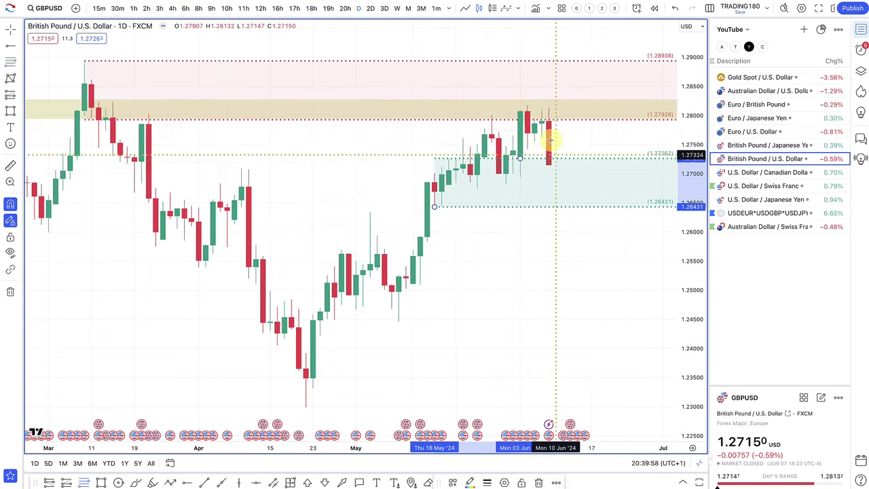
click(406, 276)
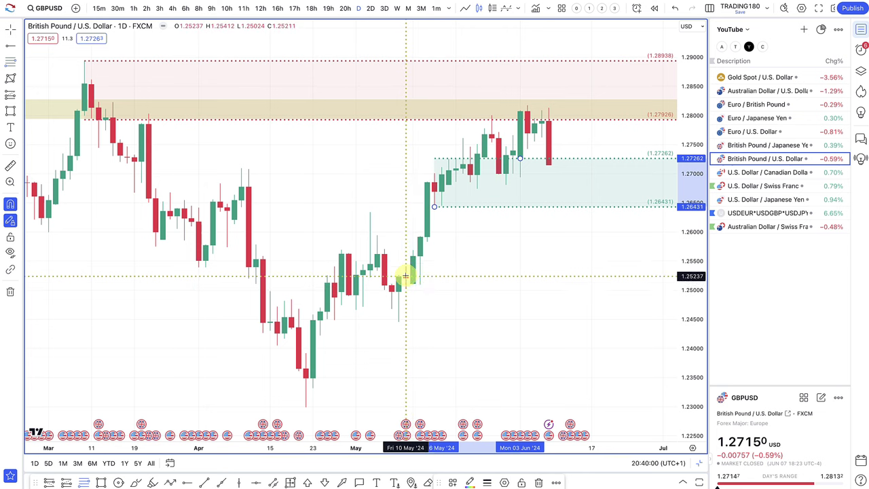
click(398, 321)
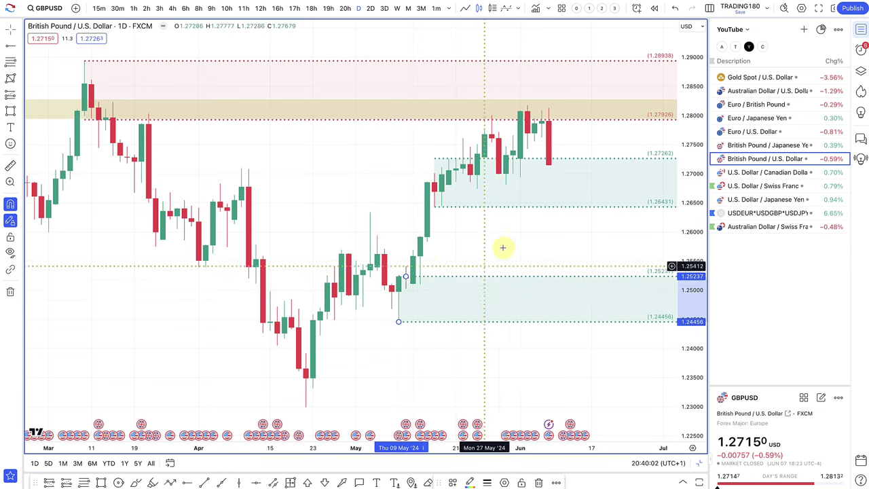
Step: Draw an arrow path from 1.27147 at 7 June up to about 1.2815 and down to about 1.2655 inside the upper demand zone
scroll(508, 242, up, 1)
scroll(507, 241, up, 2)
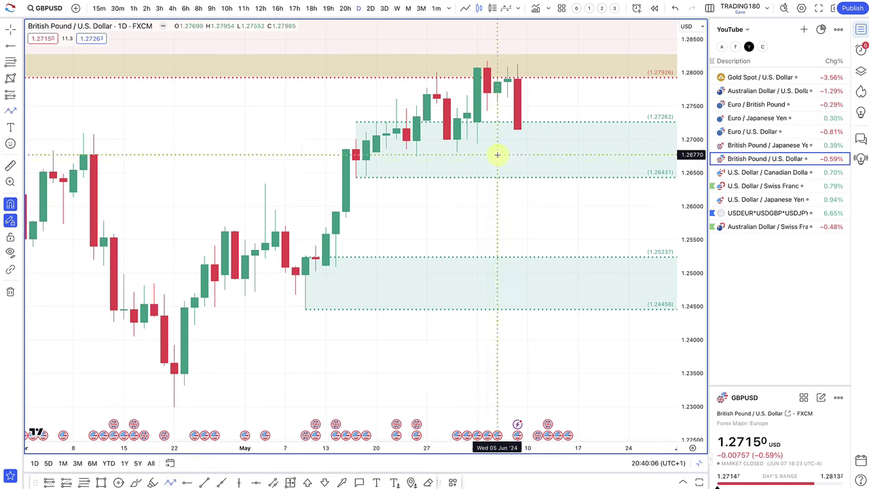
scroll(506, 122, down, 3)
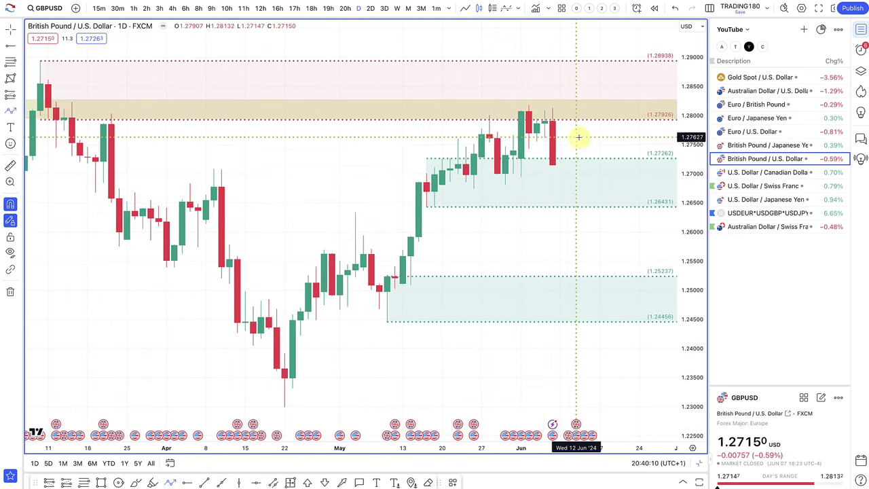
click(552, 163)
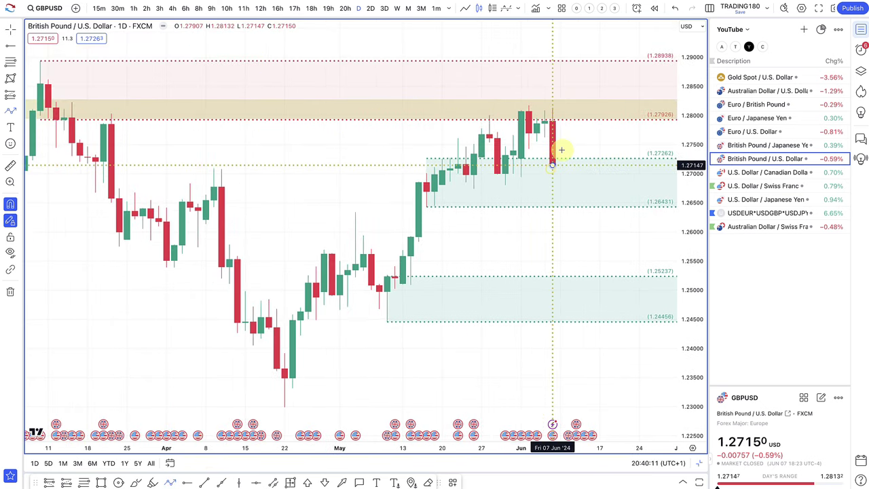
click(584, 107)
double_click(607, 198)
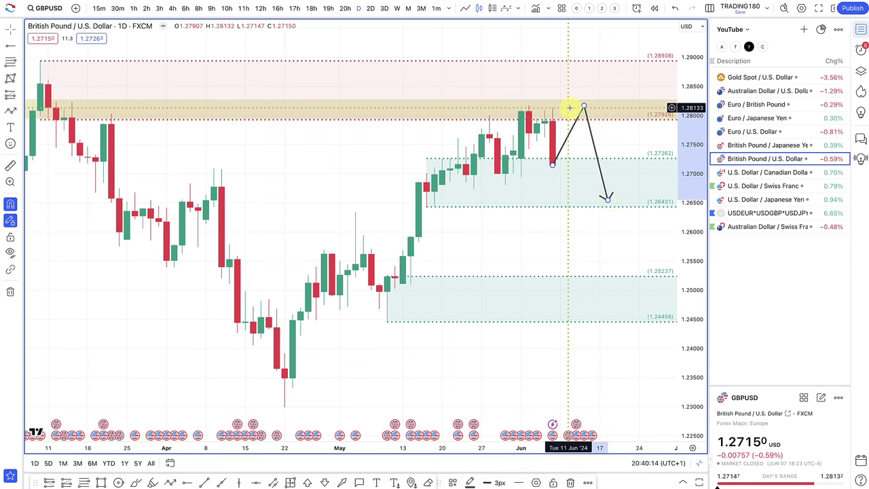
Step: Reshape the arrow path to dip to about 1.2643 in the upper demand zone and rise to about 1.2835 in the supply zone
drag(583, 106, 584, 91)
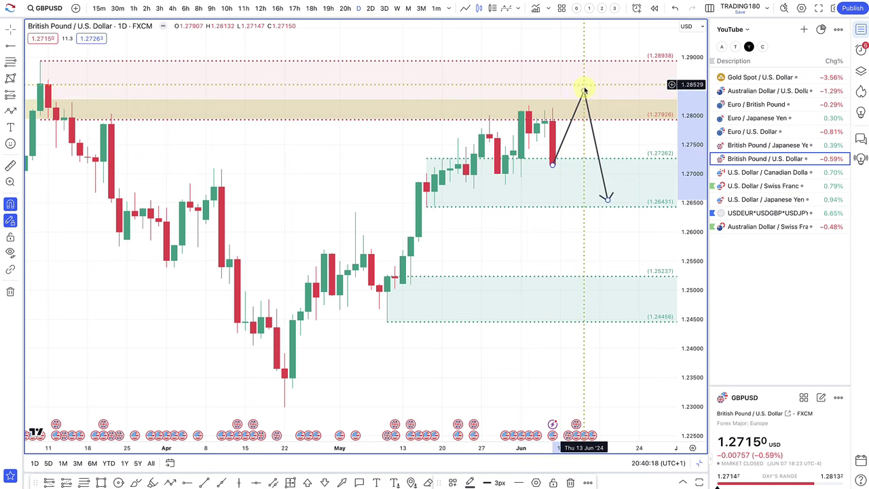
mouse_move(583, 91)
mouse_down()
mouse_move(572, 195)
mouse_move(601, 209)
mouse_move(614, 95)
mouse_up()
scroll(523, 197, down, 3)
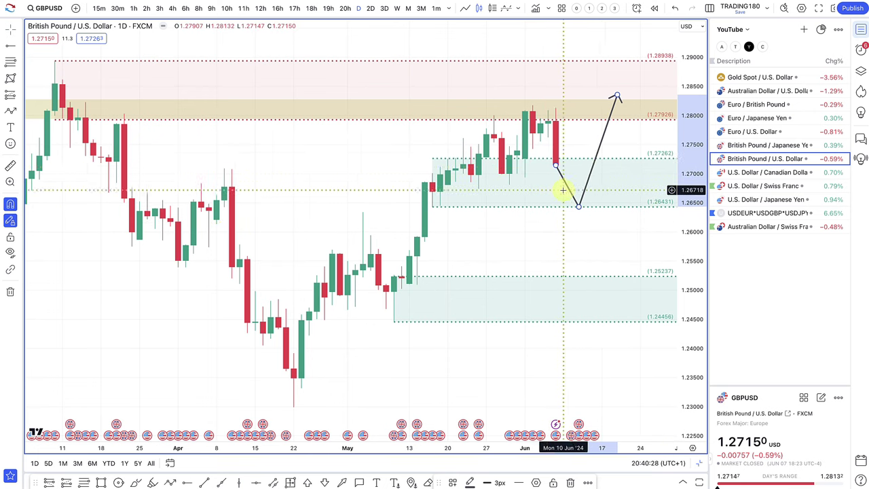
scroll(563, 188, down, 3)
Step: On the British Pound / Japanese Yen chart, delete the 198.543–198.273 and 199.397–199.023 demand zones
click(732, 148)
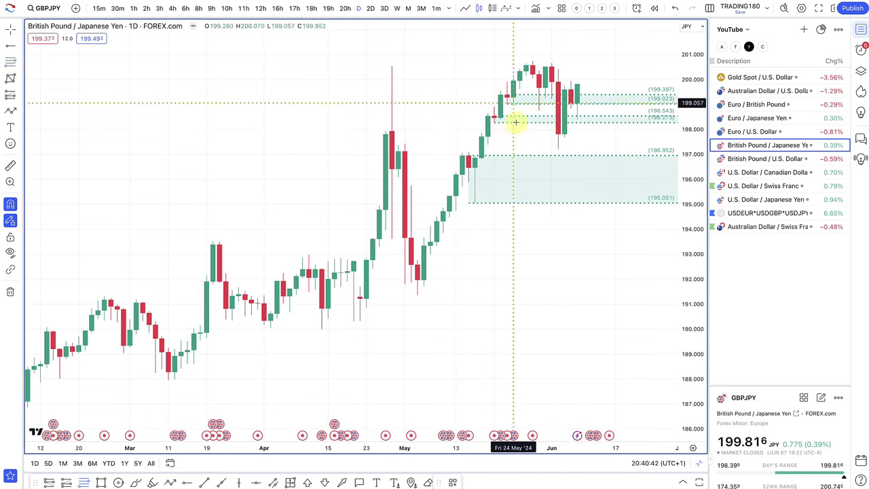
scroll(538, 105, up, 5)
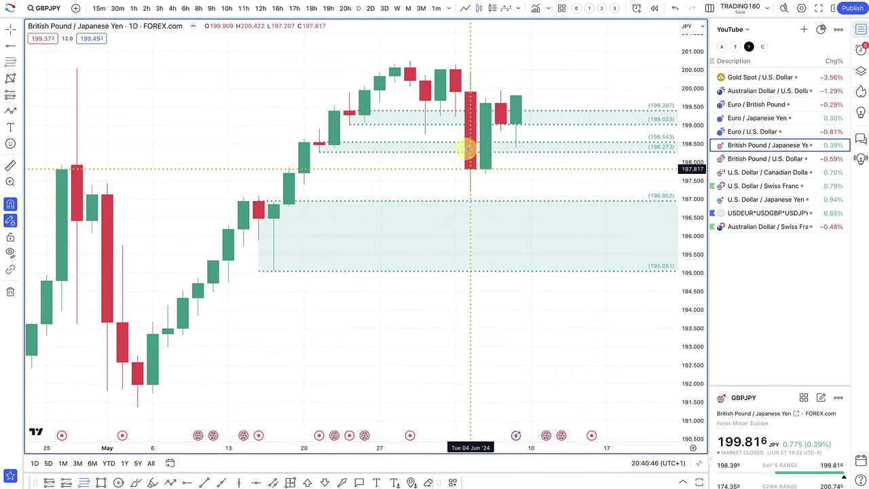
click(372, 144)
key(Delete)
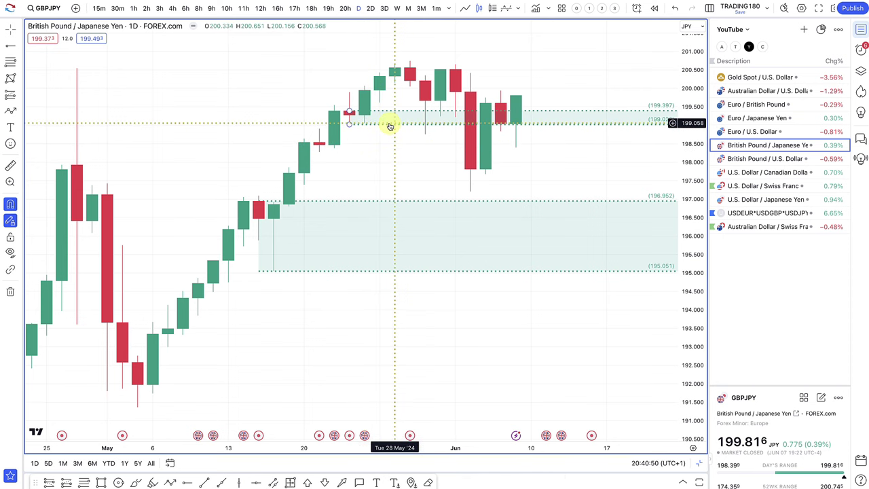
click(389, 124)
key(Delete)
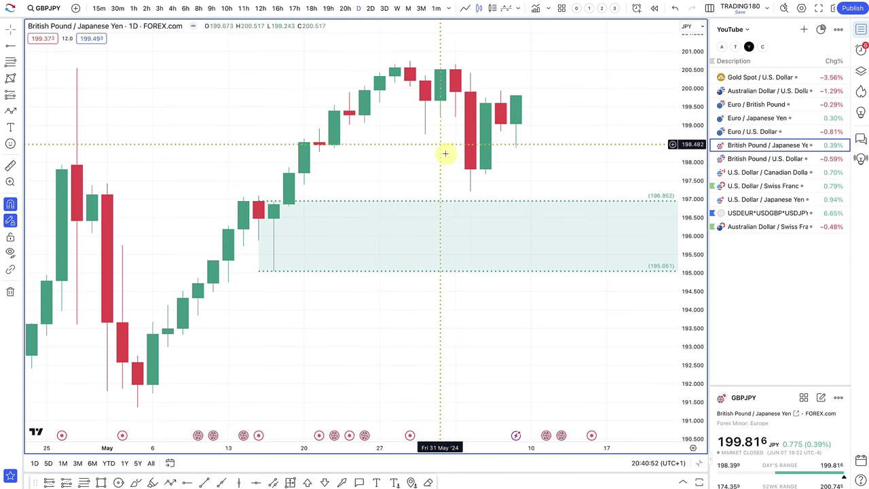
Step: Mark a zone from 199.673 at 31 May to 200.746 at 29 May and apply the SUPPLY template to it
click(9, 62)
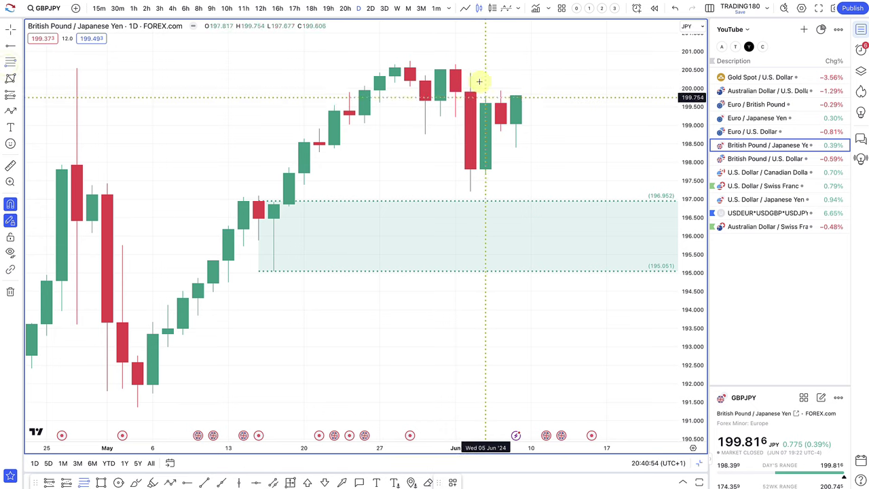
click(440, 101)
click(411, 57)
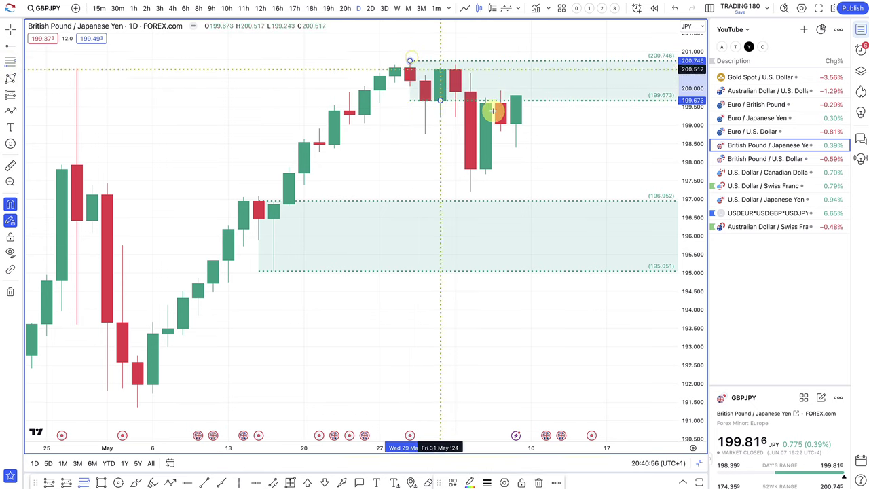
click(446, 481)
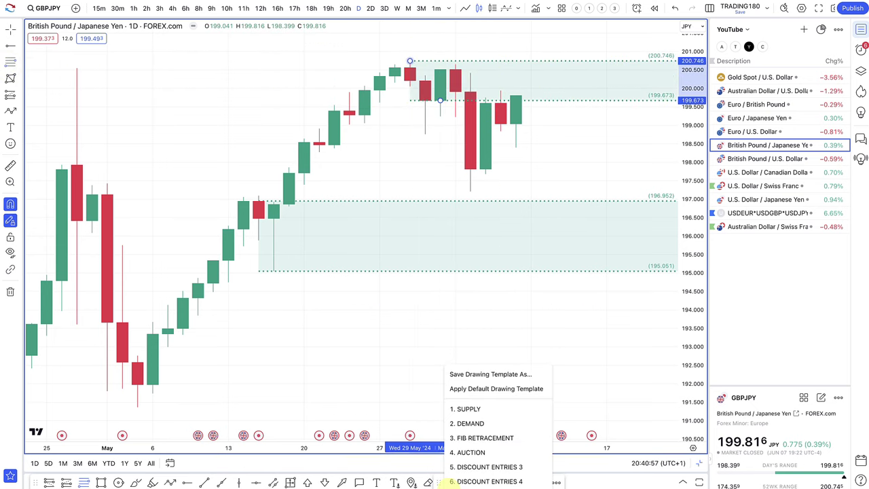
click(476, 409)
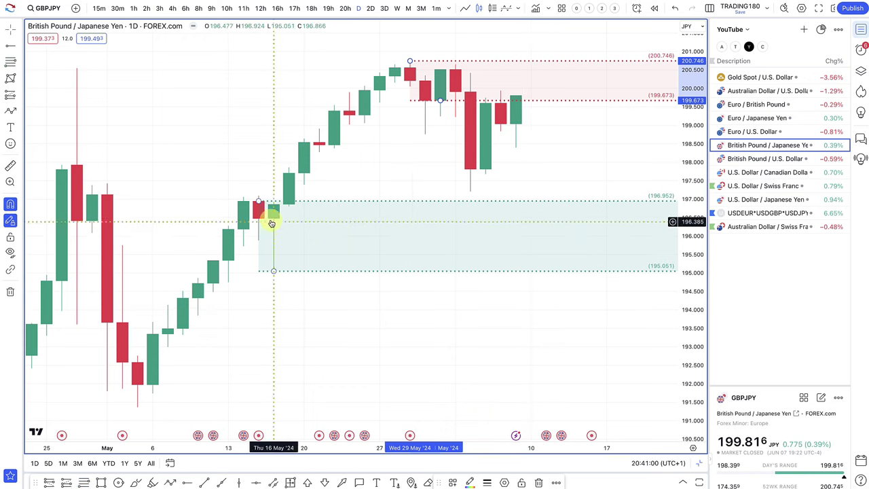
Step: Draw an arrow path from the 4 June low to 199.041 at 7 June, down to about 196.1 in the demand zone and up to about 198.2
click(10, 112)
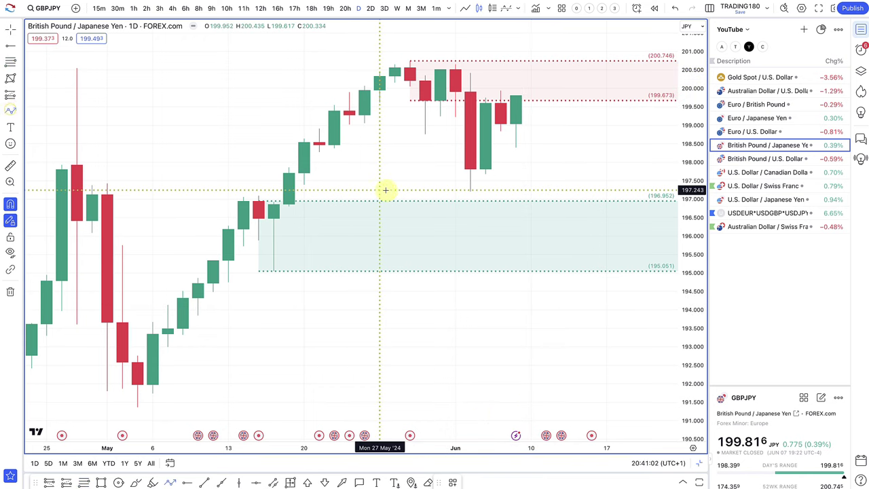
click(470, 194)
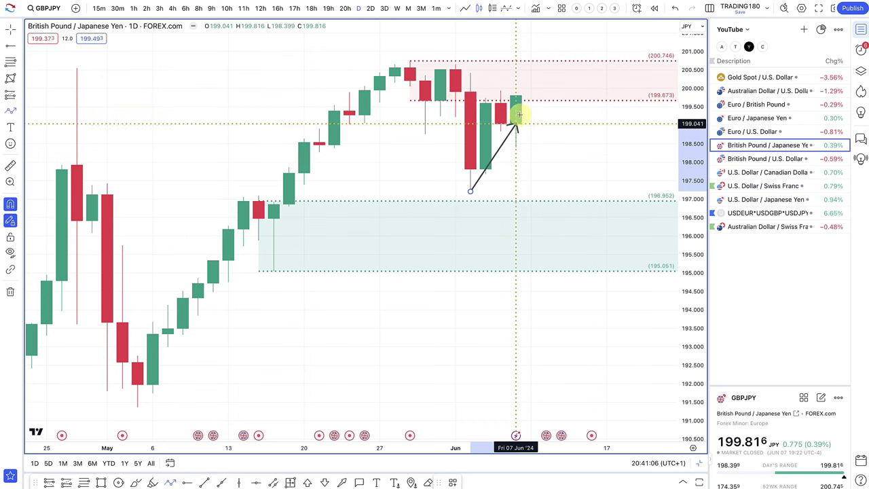
click(519, 117)
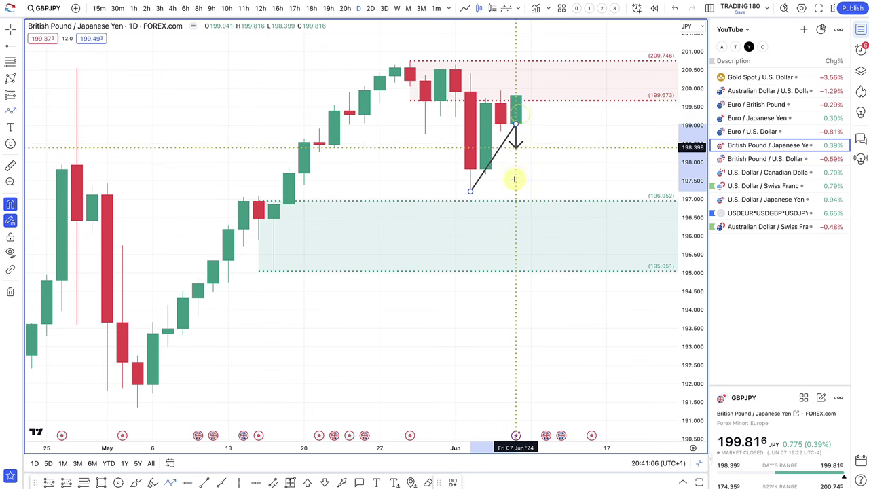
click(516, 231)
double_click(573, 155)
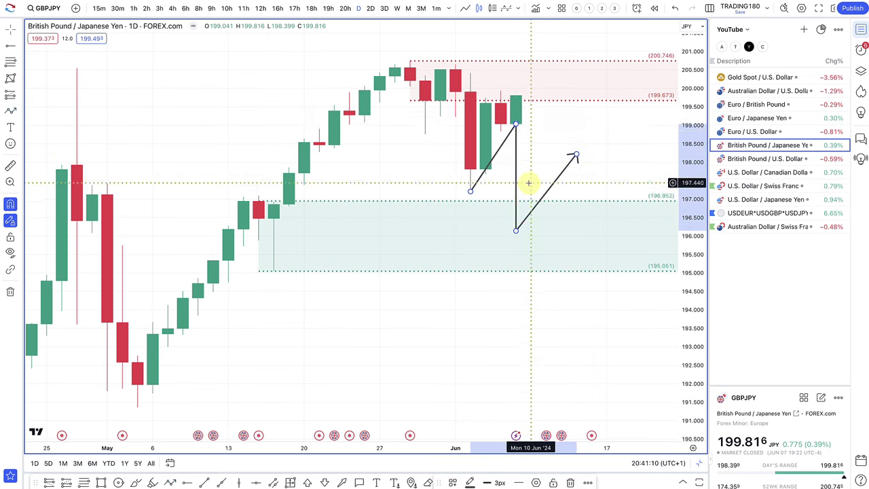
scroll(527, 184, down, 2)
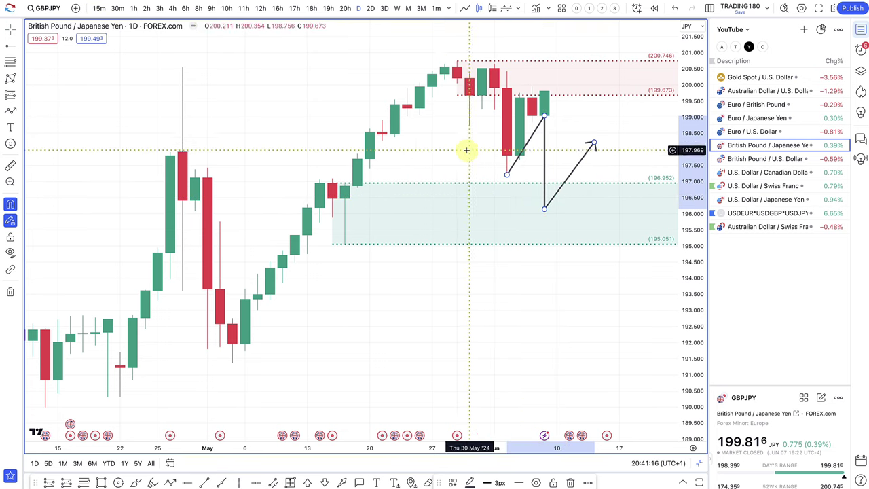
scroll(543, 177, down, 1)
scroll(543, 177, down, 2)
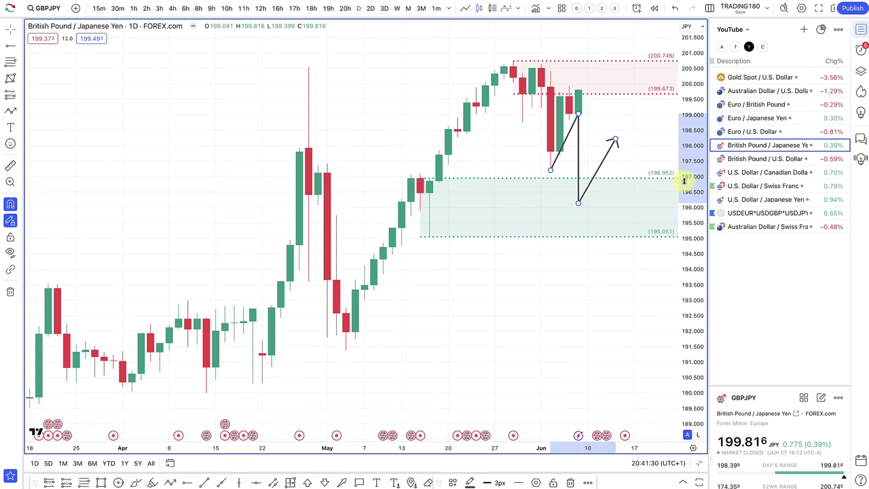
Step: Switch to the Euro / U.S. Dollar chart and examine price against its marked supply and demand zones
click(765, 133)
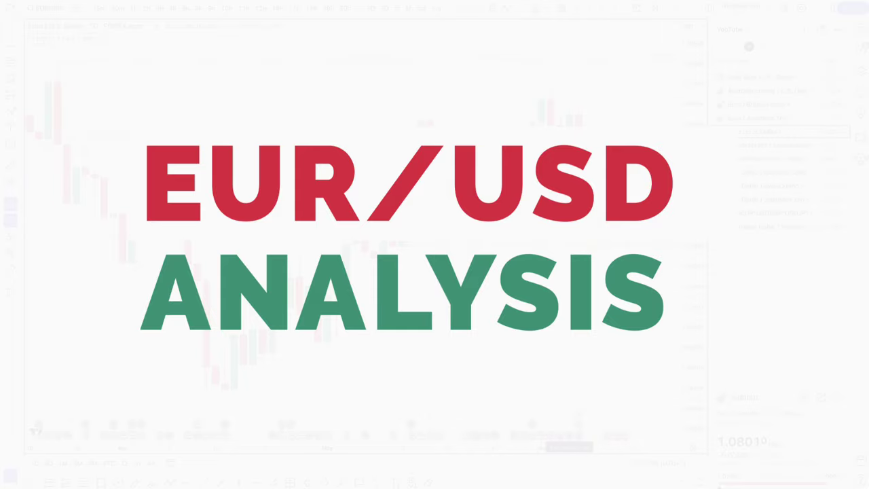
scroll(577, 228, up, 3)
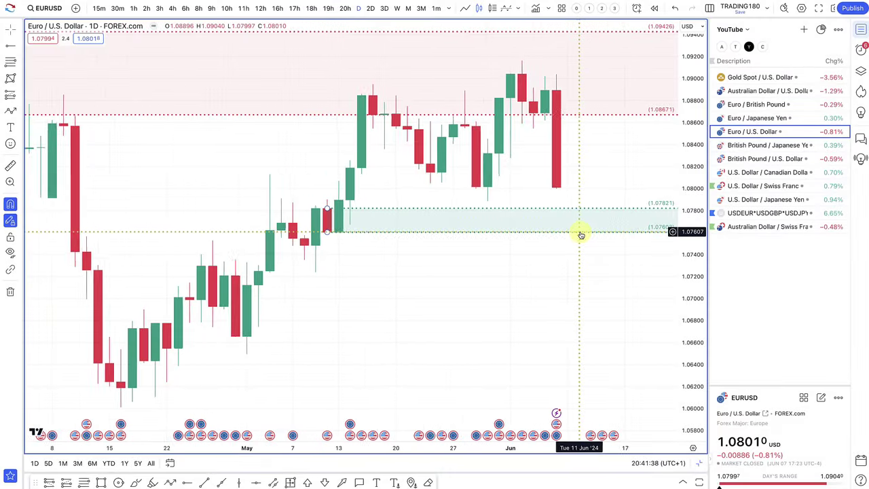
scroll(530, 126, down, 2)
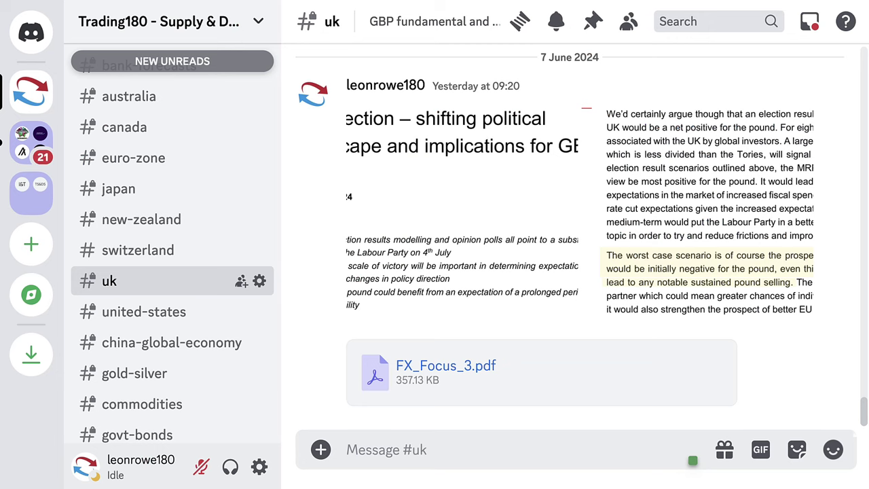
Step: Switch to Discord and read the euro-zone channel's post on the euro's reaction to the ECB rate cut
scroll(156, 304, down, 1)
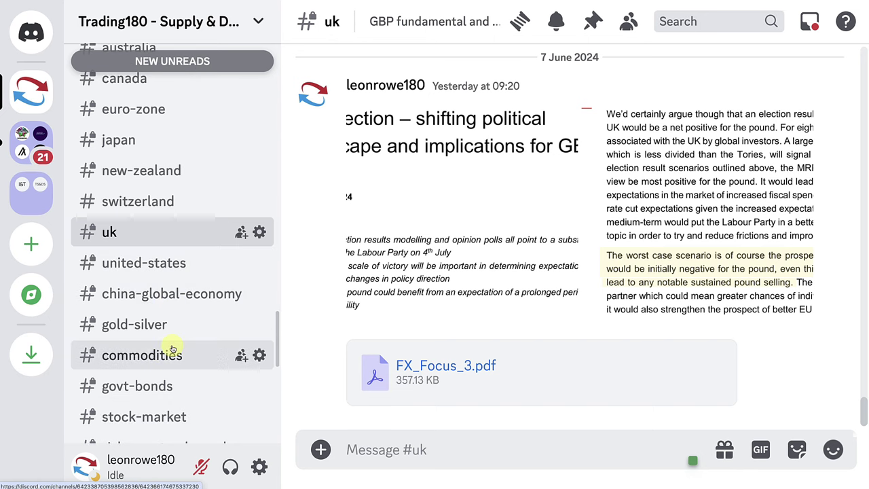
scroll(173, 346, down, 3)
scroll(171, 318, up, 5)
scroll(172, 314, up, 2)
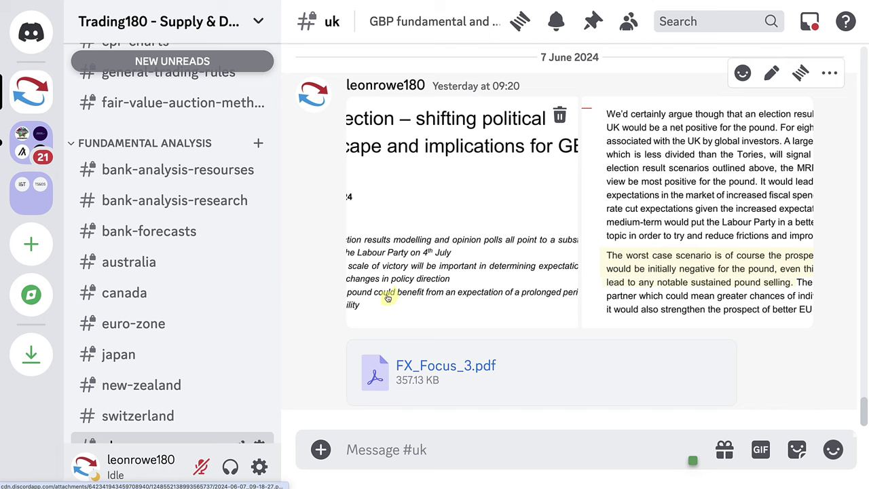
click(165, 324)
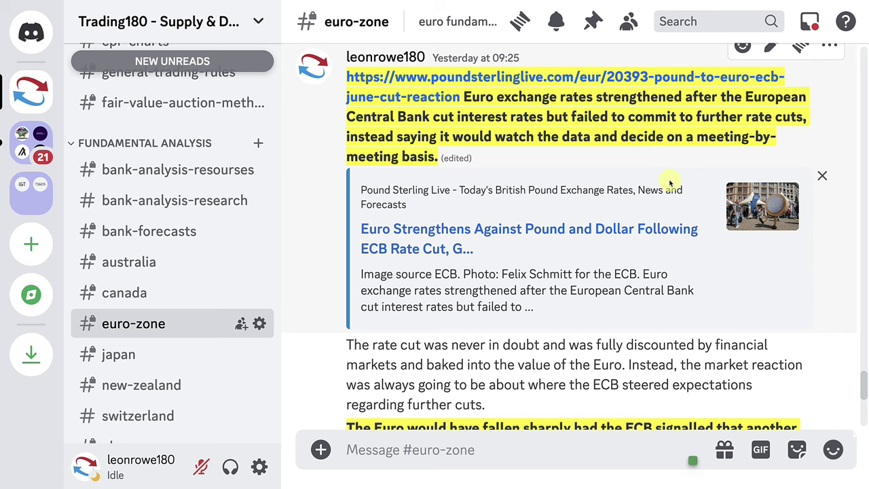
scroll(669, 183, down, 3)
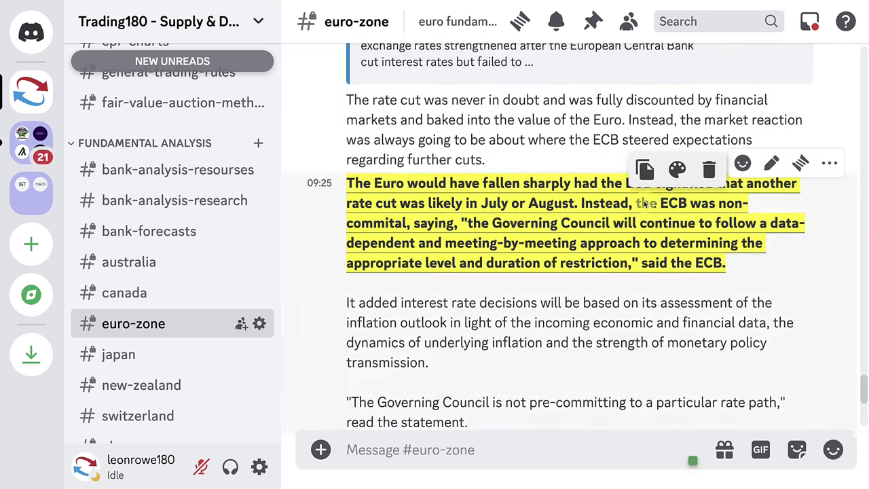
mouse_move(605, 228)
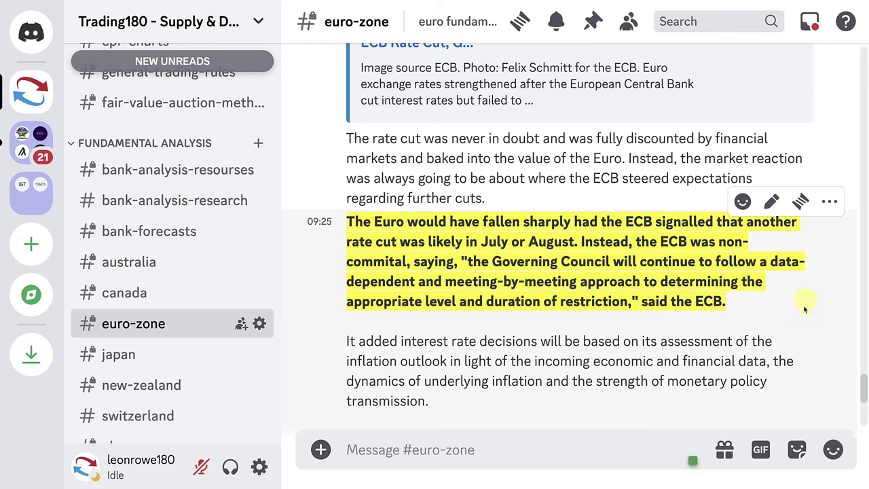
Step: Finish reading the ECB post, return to the EURUSD chart and read the 7 June Non Farm Payrolls and Unemployment Rate releases
scroll(805, 309, down, 6)
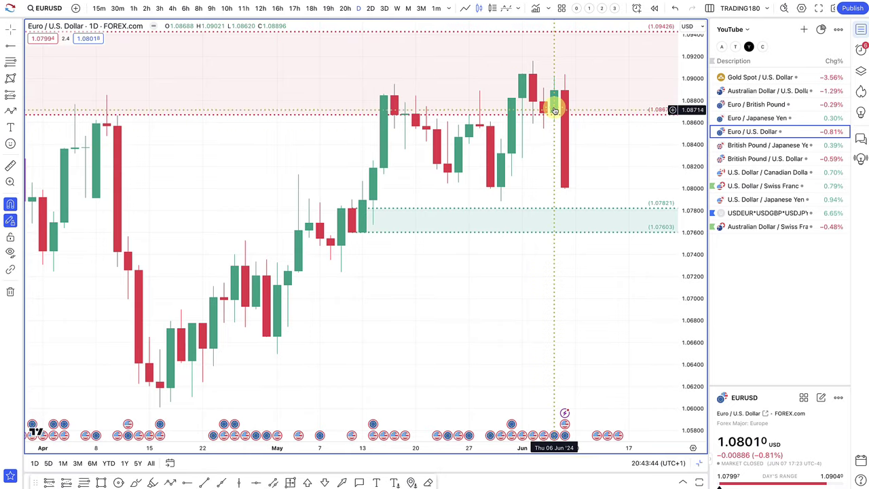
scroll(554, 105, up, 4)
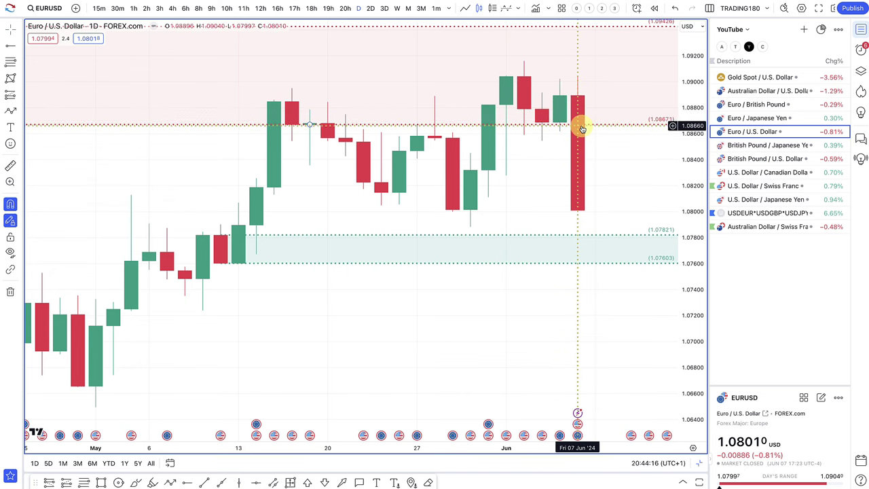
scroll(584, 114, down, 1)
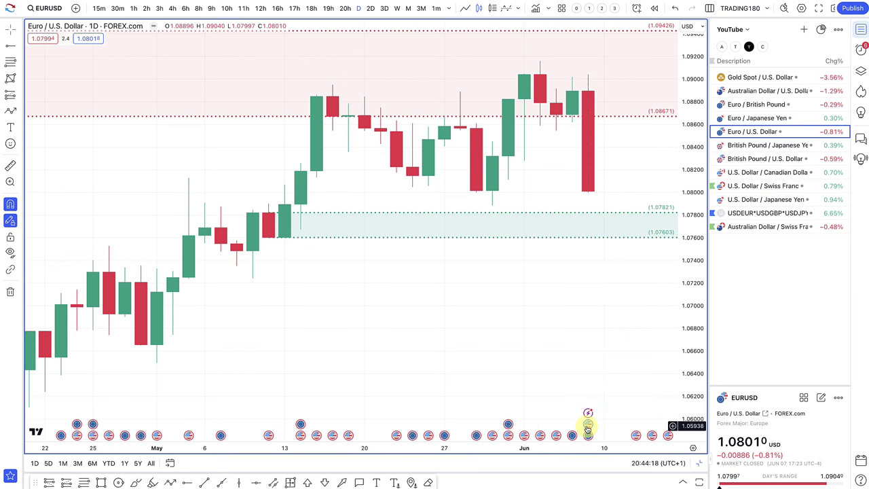
mouse_move(588, 429)
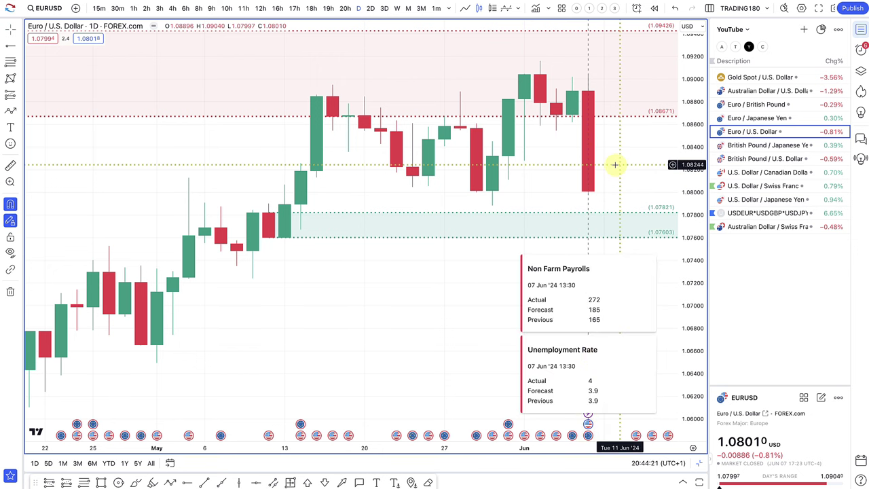
click(426, 126)
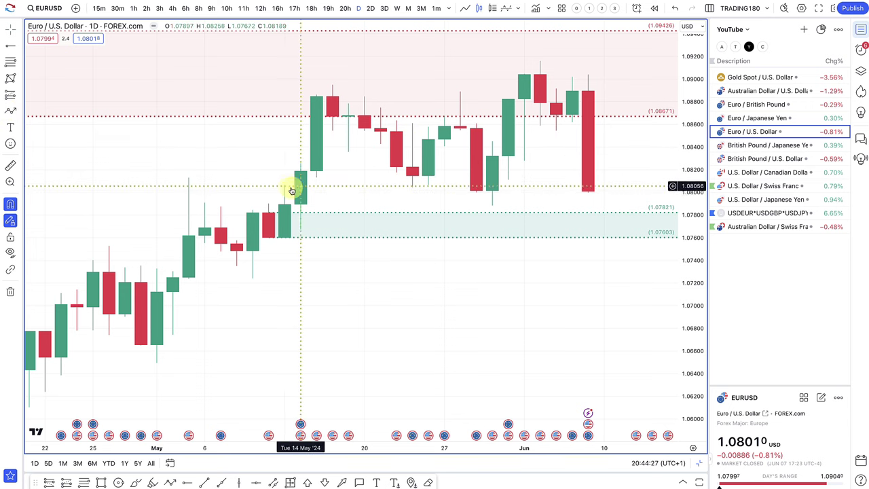
Step: Mark a Fib Retracement zone from 1.07884 at 30 May to 1.08112 at 31 May and apply the DEMAND template to it
right_click(351, 189)
click(6, 63)
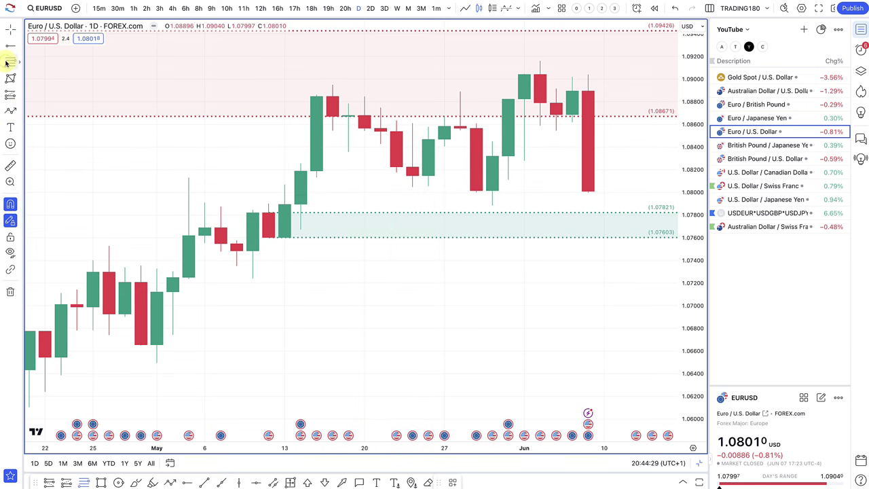
click(19, 62)
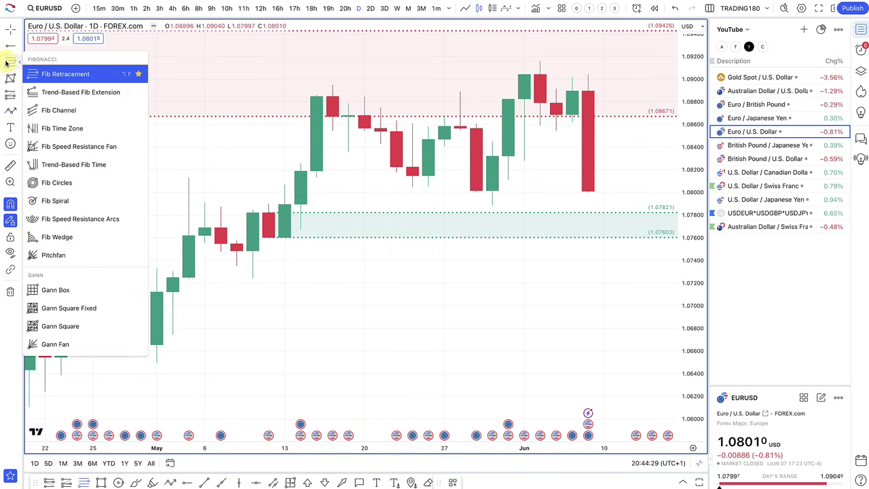
click(475, 129)
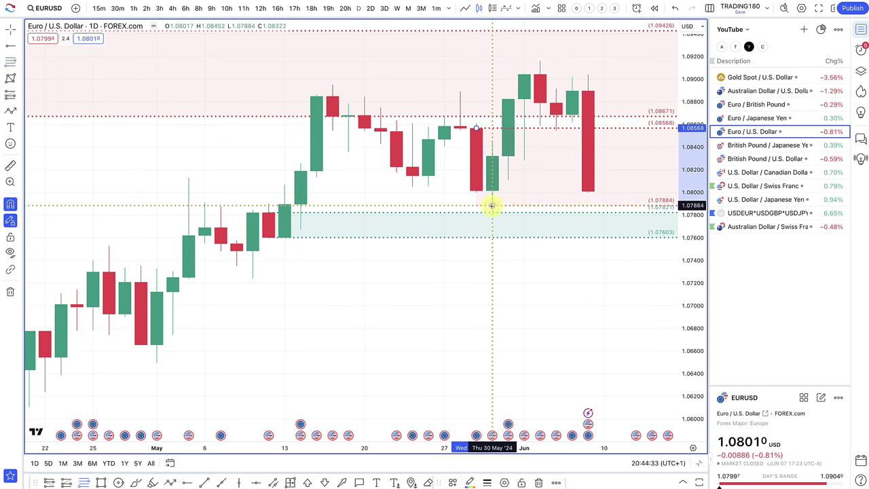
click(491, 205)
click(454, 482)
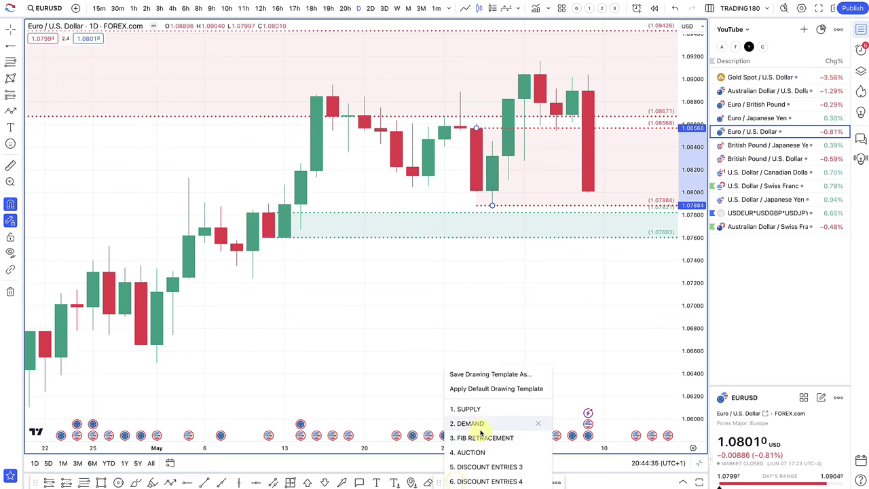
click(468, 423)
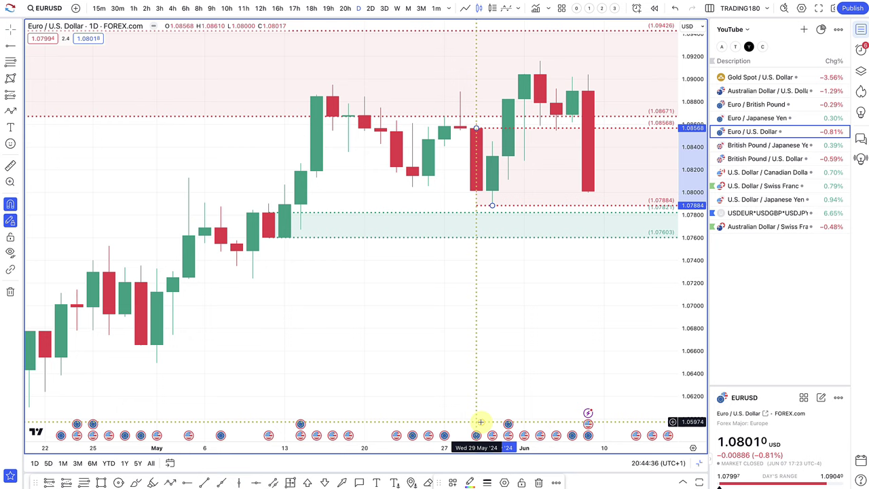
right_click(510, 175)
drag(477, 129, 508, 175)
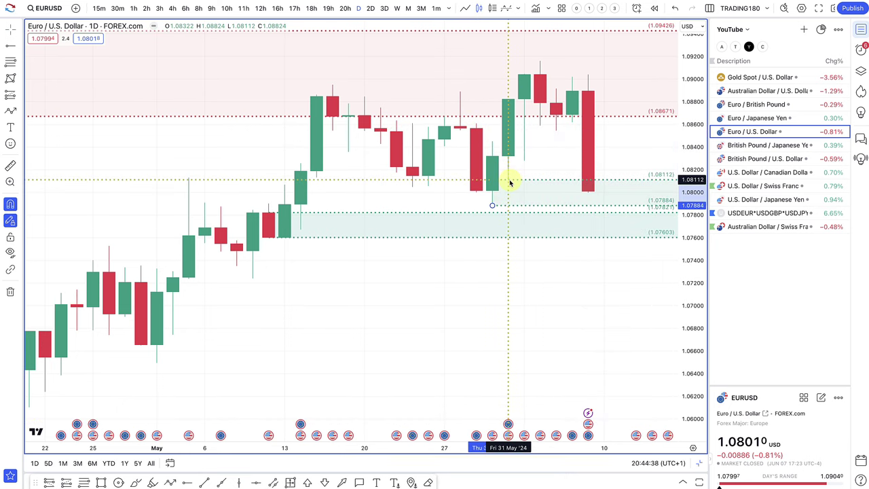
Step: Draw two upward arrows from 7 June, one from 1.0801 to about 1.0841 and one from 1.0775 to about 1.0813
scroll(537, 196, down, 2)
scroll(499, 176, down, 4)
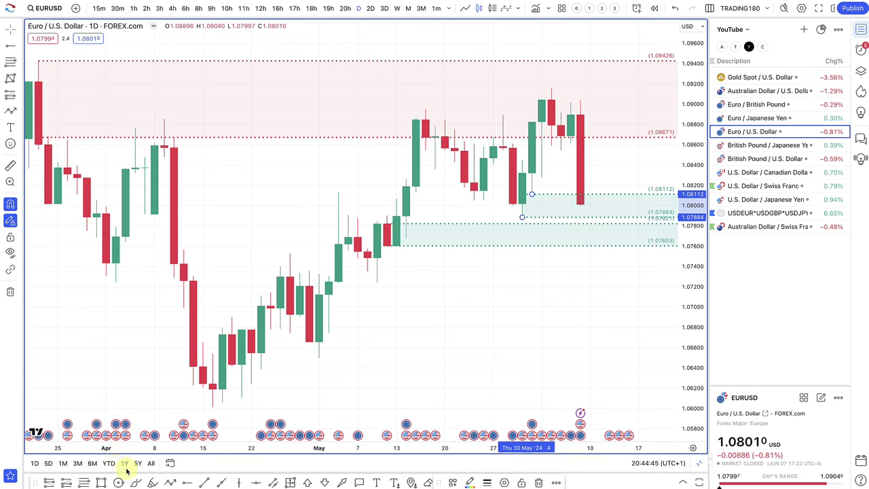
click(169, 482)
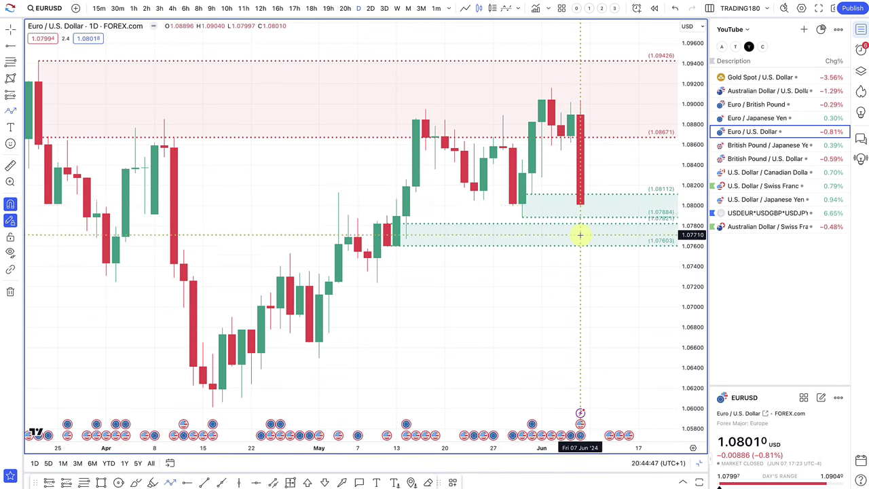
click(580, 209)
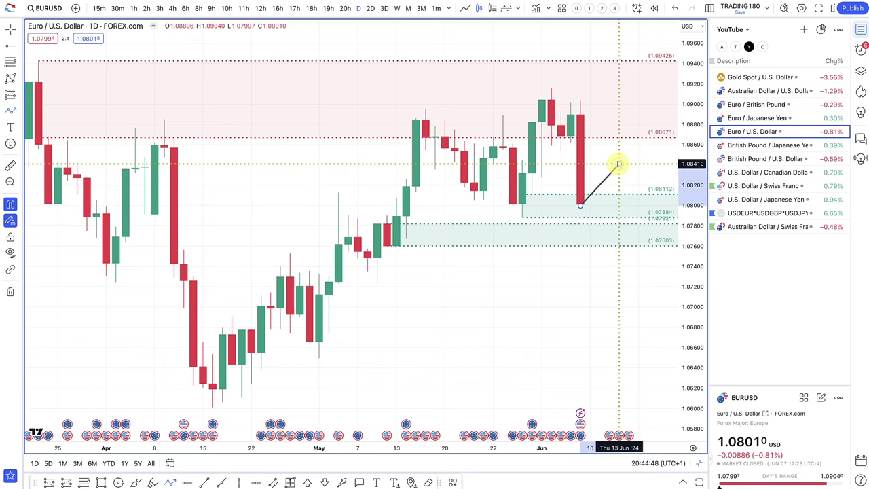
click(615, 167)
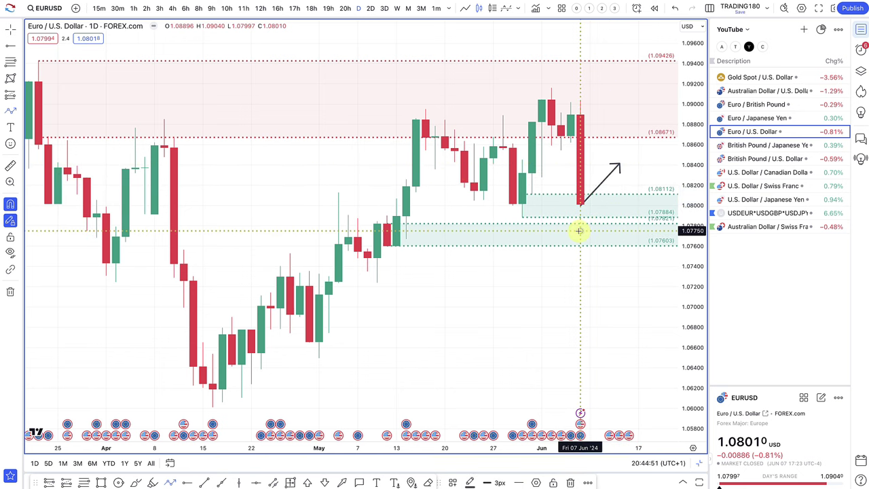
click(580, 231)
click(618, 193)
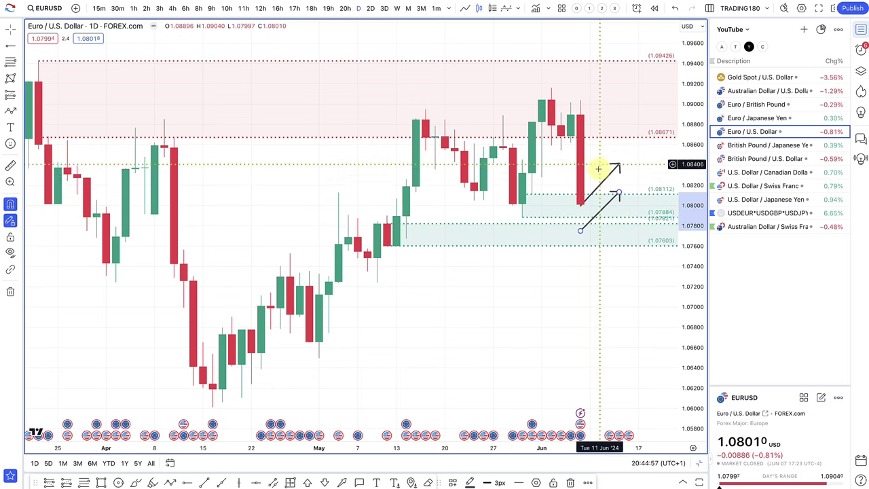
Step: Examine EURUSD price and the two arrows against the supply zone and both demand zones
scroll(602, 176, down, 2)
scroll(611, 237, up, 2)
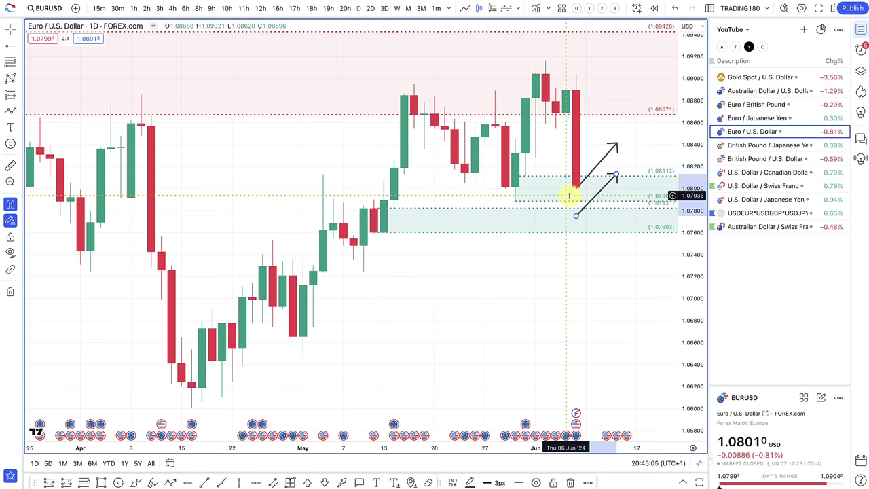
scroll(514, 150, down, 1)
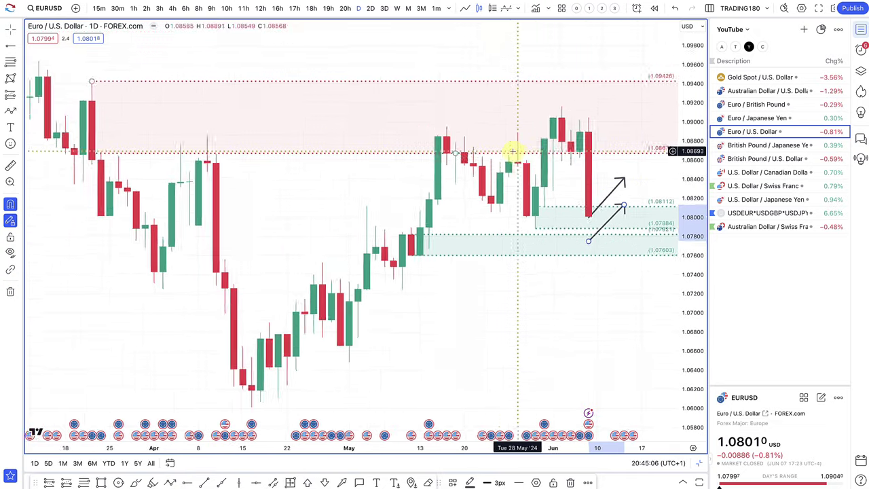
scroll(514, 151, down, 2)
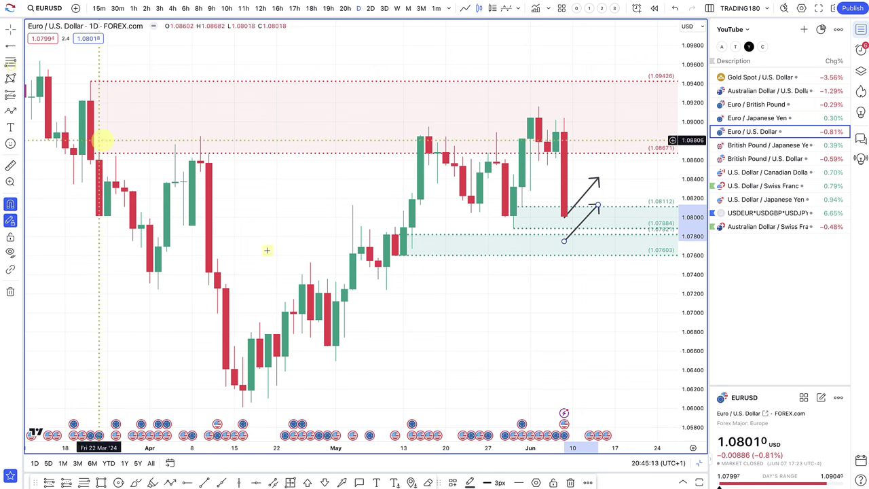
drag(378, 261, 385, 286)
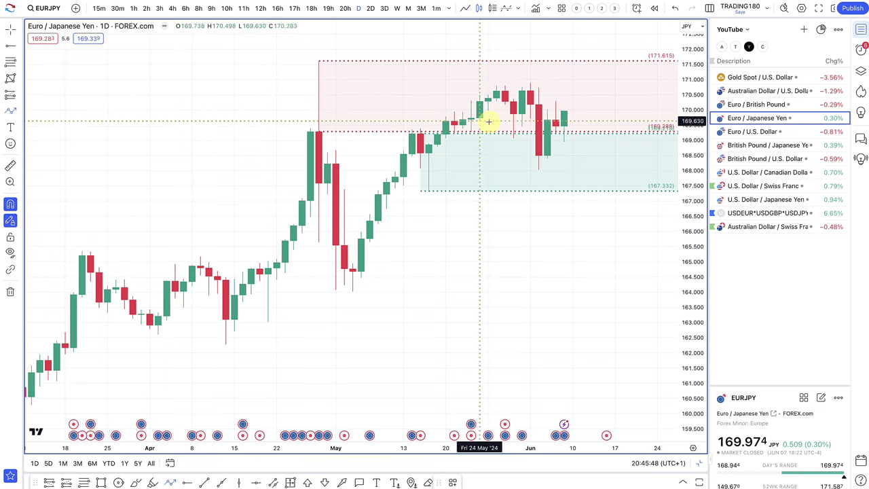
Step: On the Euro / Japanese Yen chart, draw an arrow path from about 170.0 down to 167.761 in the demand zone and back to about 170.0
click(573, 110)
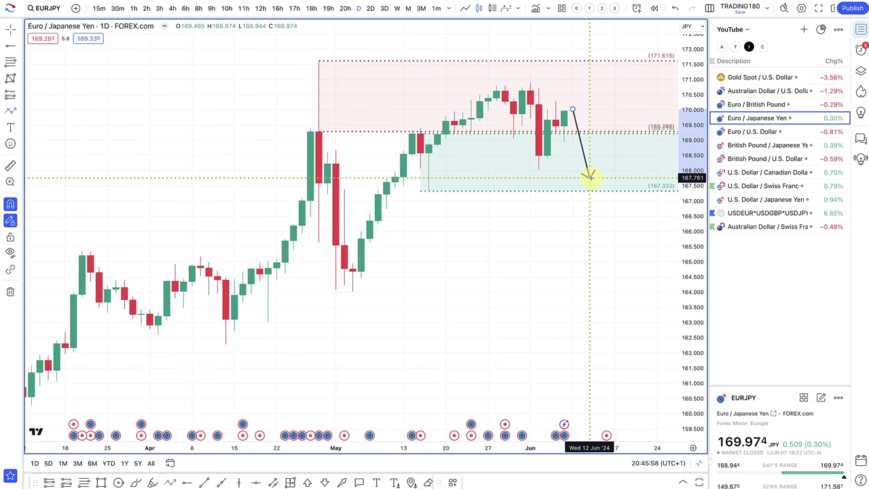
click(590, 178)
double_click(629, 109)
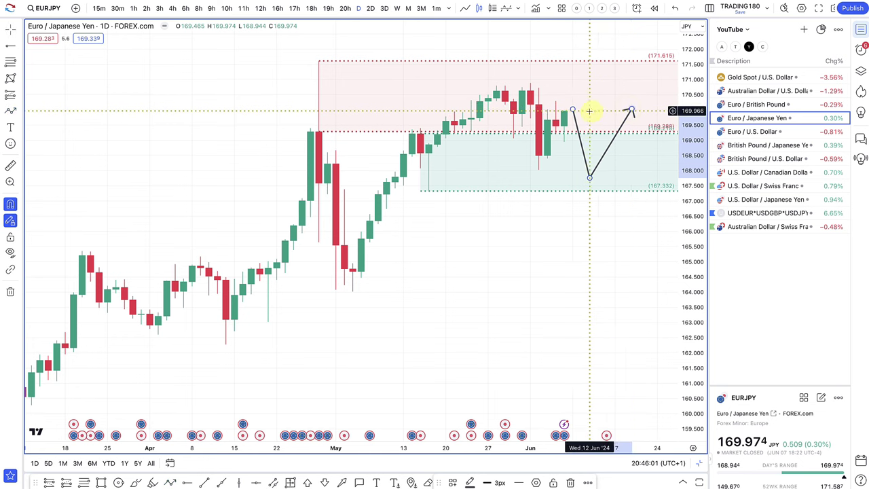
Step: Draw a second EURJPY arrow path from about 170.1 up to 171.352 at 13 June in the supply zone and down to about 170.3
click(168, 483)
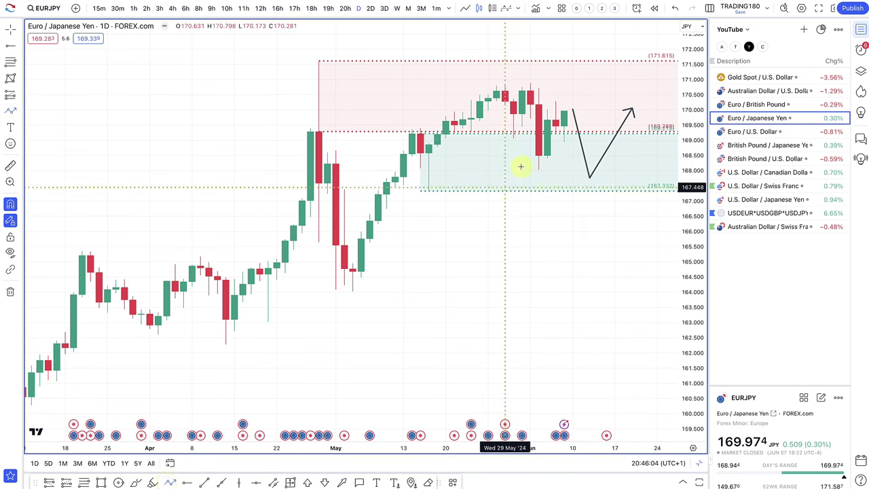
click(571, 107)
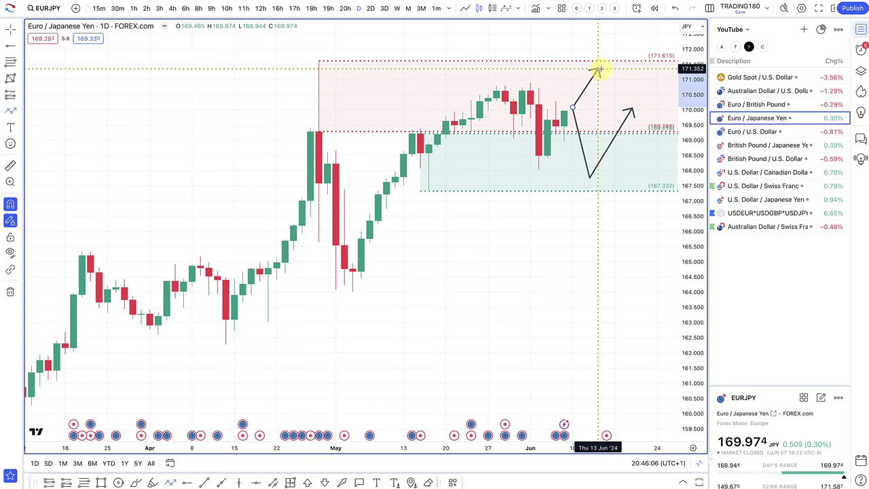
click(599, 69)
double_click(622, 100)
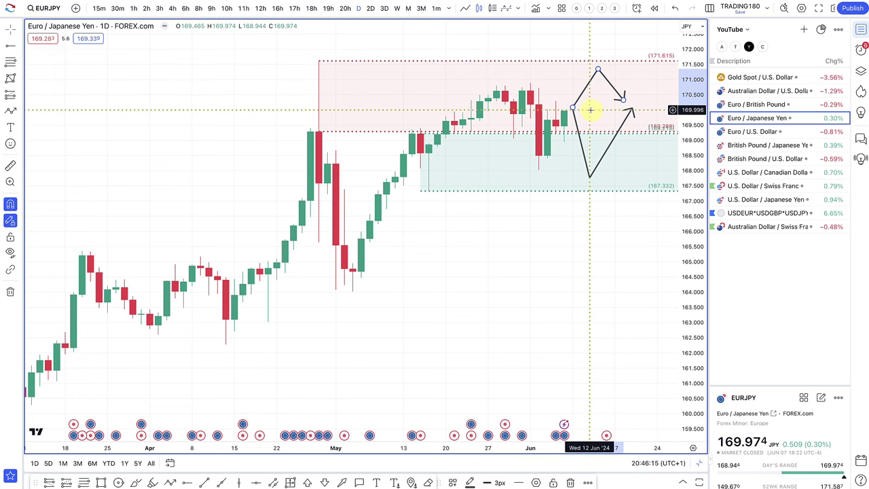
Step: Switch to the Euro / British Pound chart, mark a zone from 0.85142 to 0.85406 at 3 June and apply the SUPPLY template
scroll(591, 110, up, 2)
scroll(591, 110, down, 2)
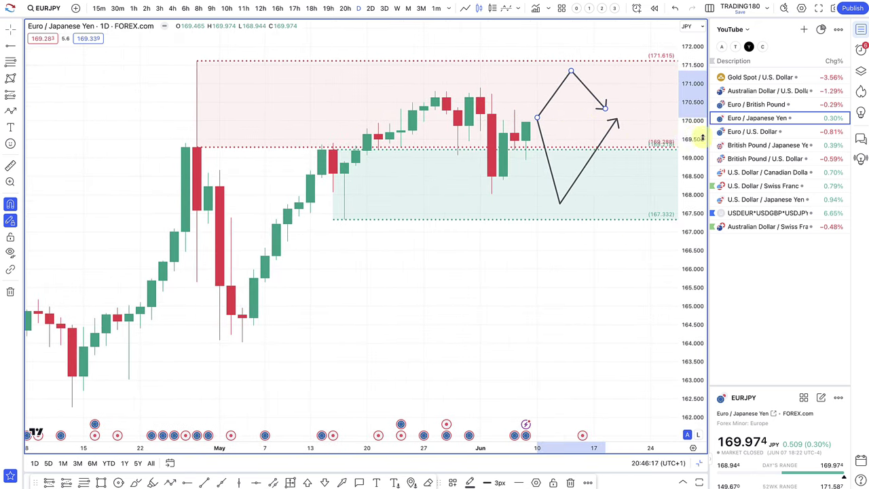
click(751, 105)
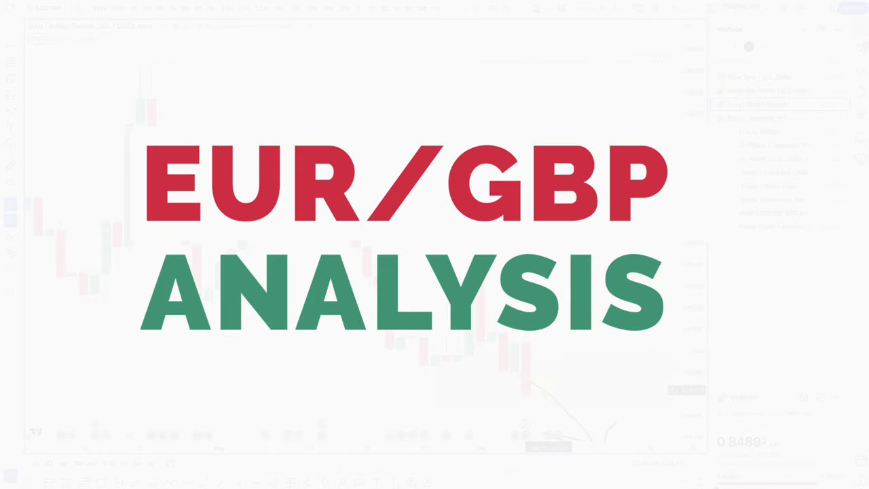
drag(543, 390, 454, 367)
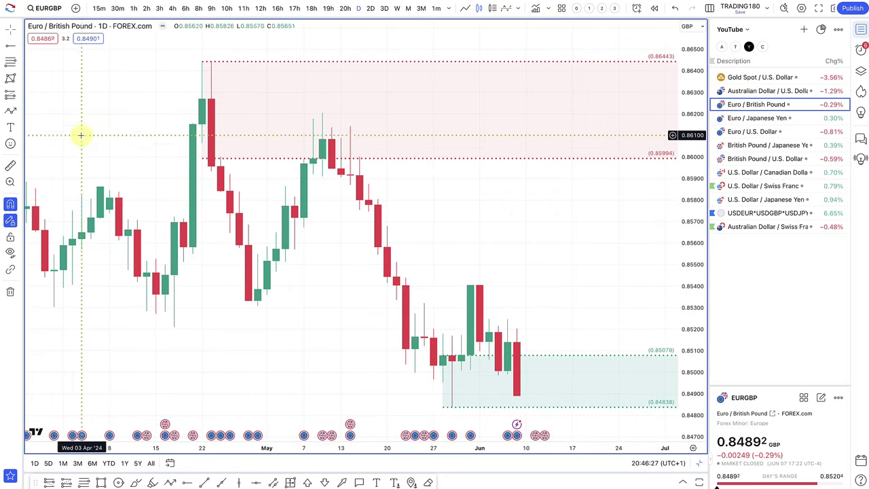
click(491, 337)
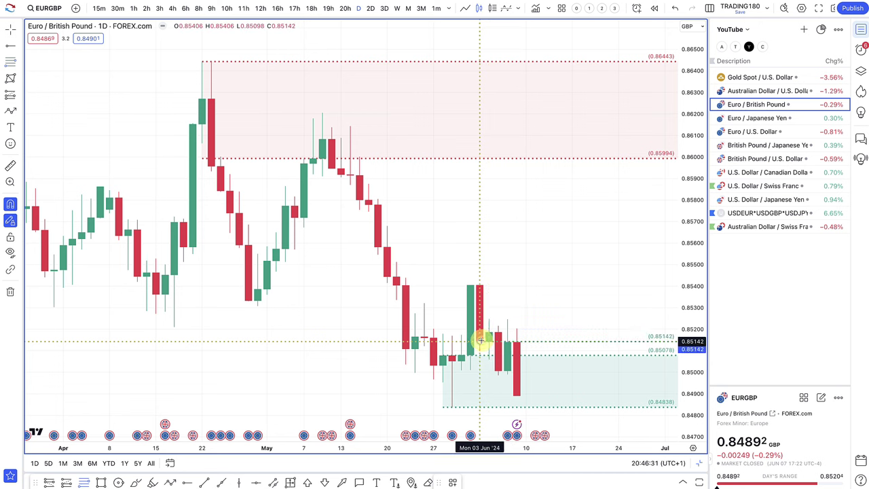
drag(480, 339, 480, 277)
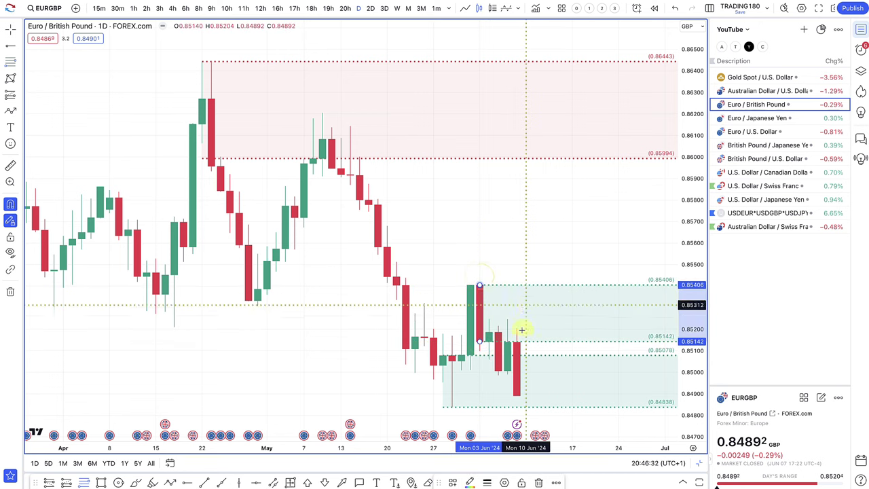
click(453, 482)
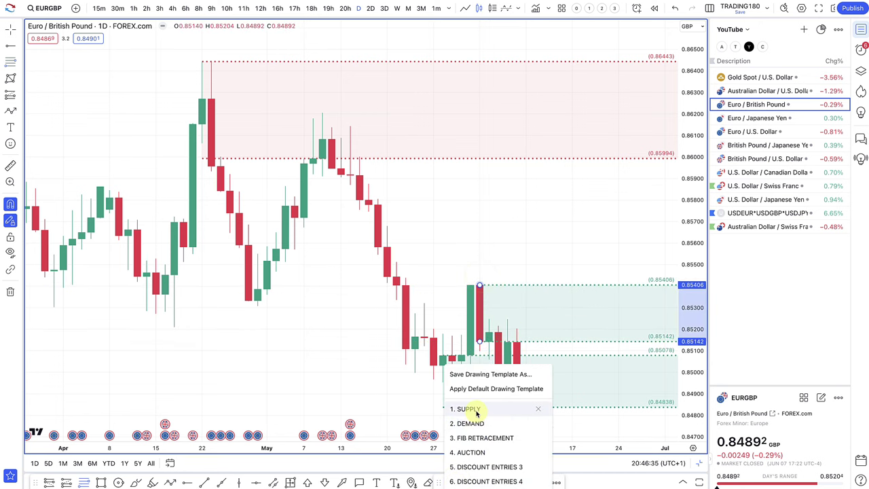
click(476, 409)
scroll(524, 340, down, 4)
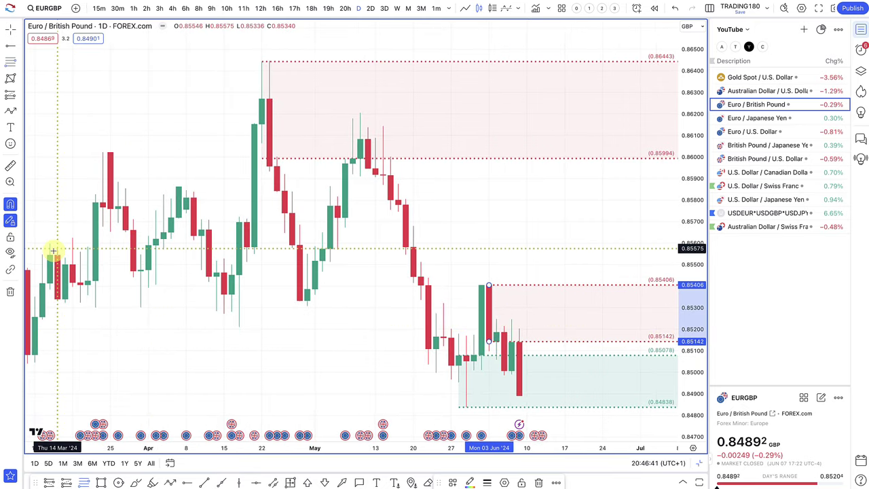
click(10, 113)
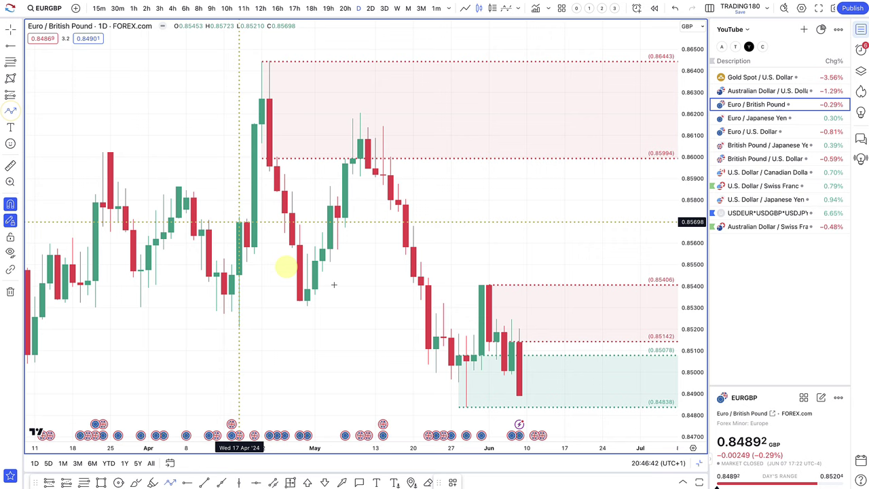
click(513, 343)
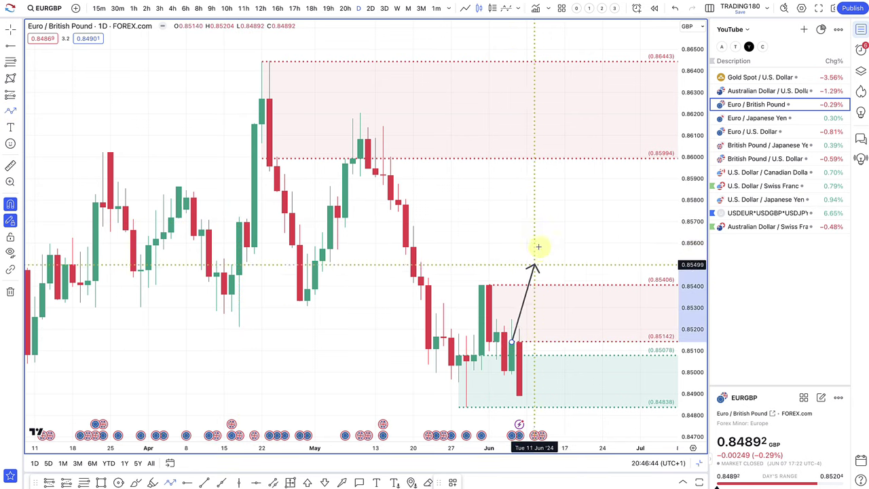
click(453, 408)
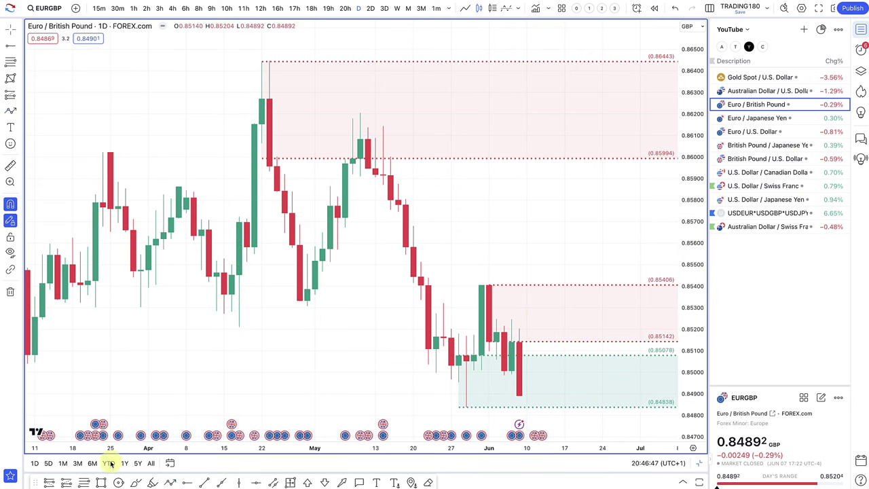
Step: On the EURGBP chart, draw an arrow path from about 0.8490 up to 0.85385 at 14 June and down to about 0.8497
click(173, 483)
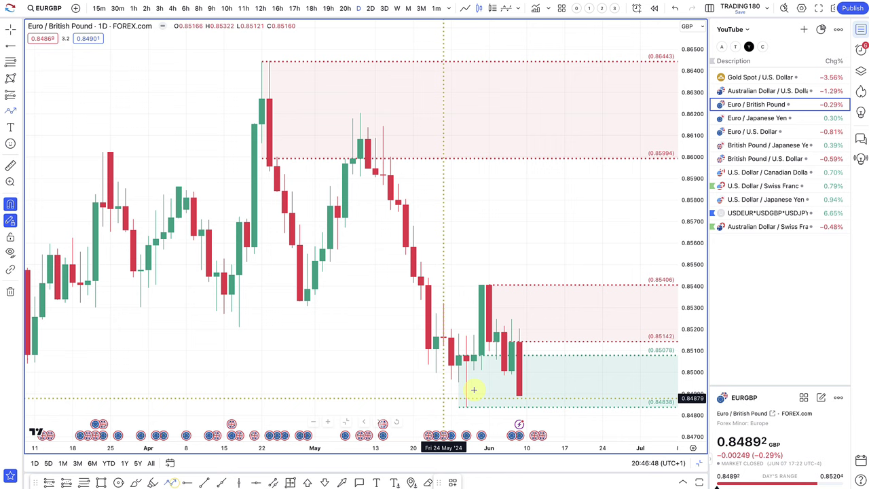
click(526, 393)
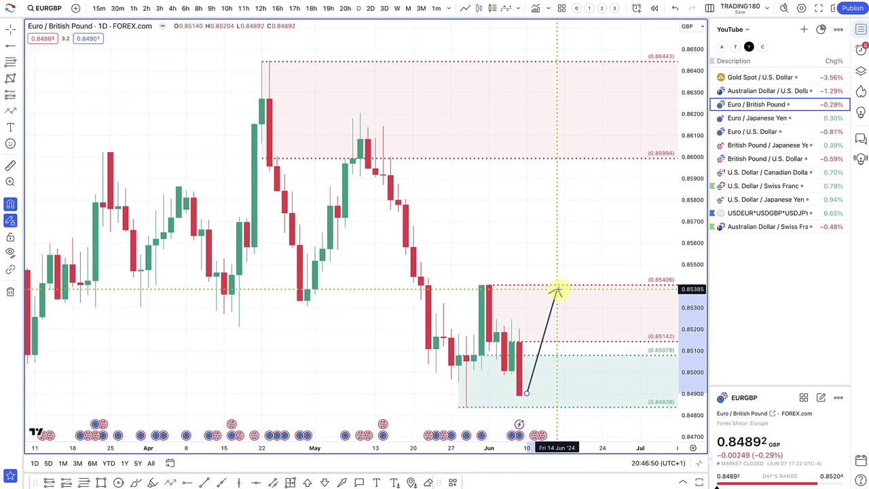
click(556, 290)
double_click(586, 378)
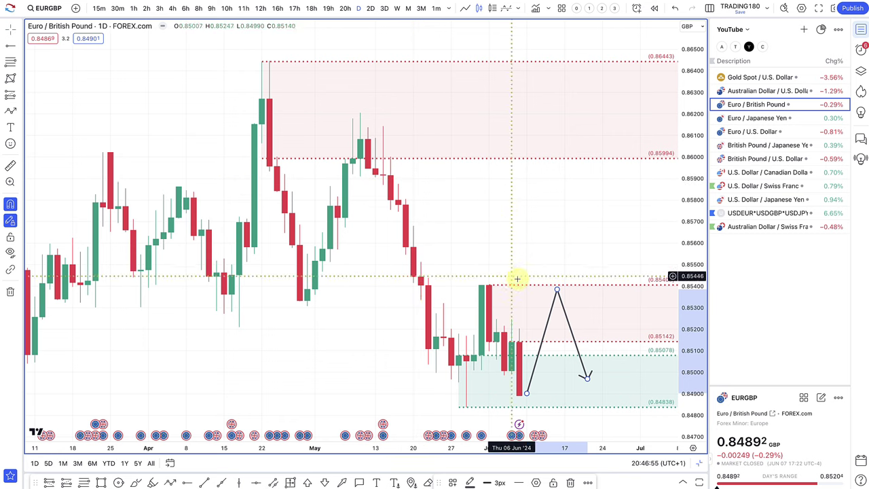
Step: Move the EURGBP path's peak up to about 0.8604 in the upper supply zone and back to about 0.8537 in the lower one
mouse_move(557, 290)
mouse_down()
mouse_move(559, 136)
mouse_move(560, 147)
mouse_up()
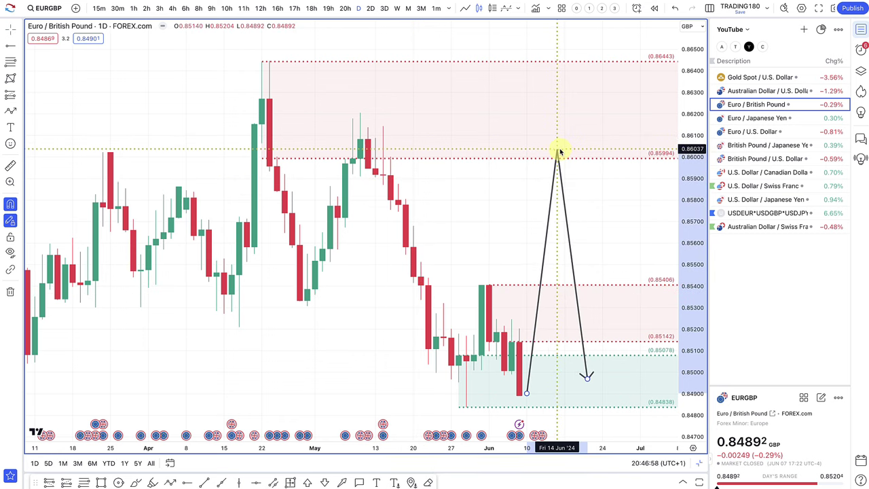
mouse_move(558, 151)
mouse_down()
mouse_move(549, 301)
mouse_move(549, 293)
mouse_up()
scroll(516, 294, down, 5)
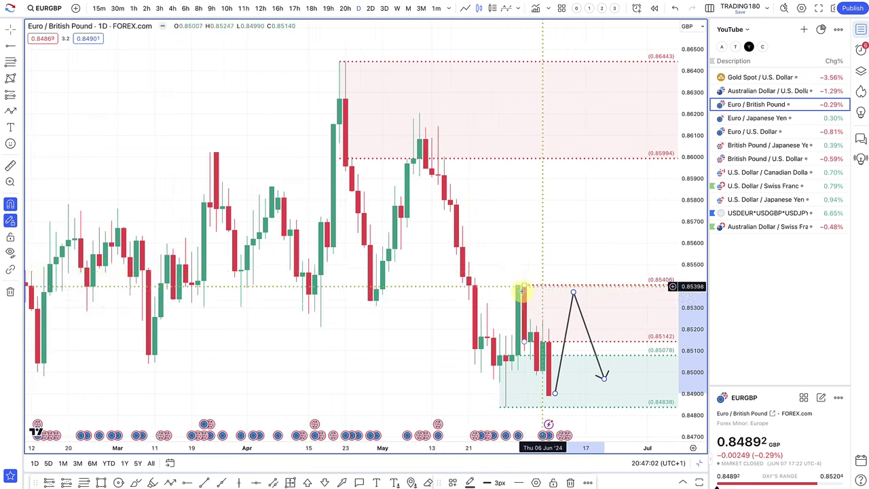
scroll(549, 329, down, 3)
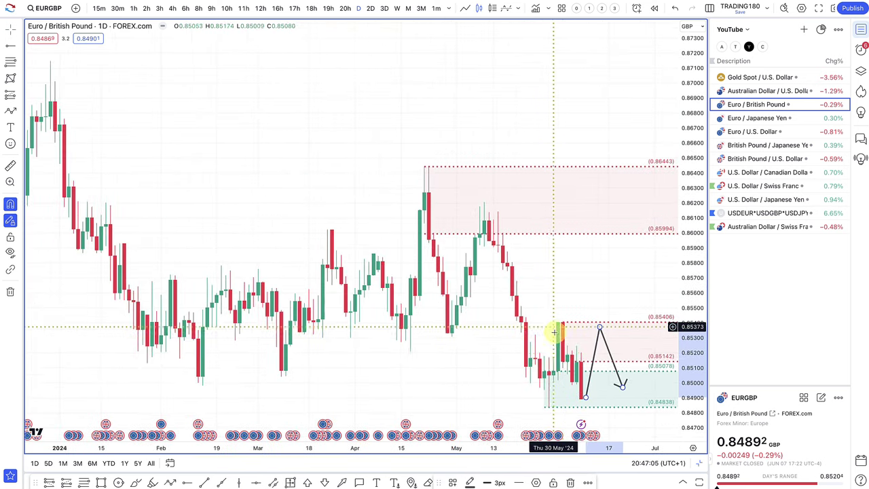
scroll(554, 371, down, 3)
scroll(555, 371, down, 2)
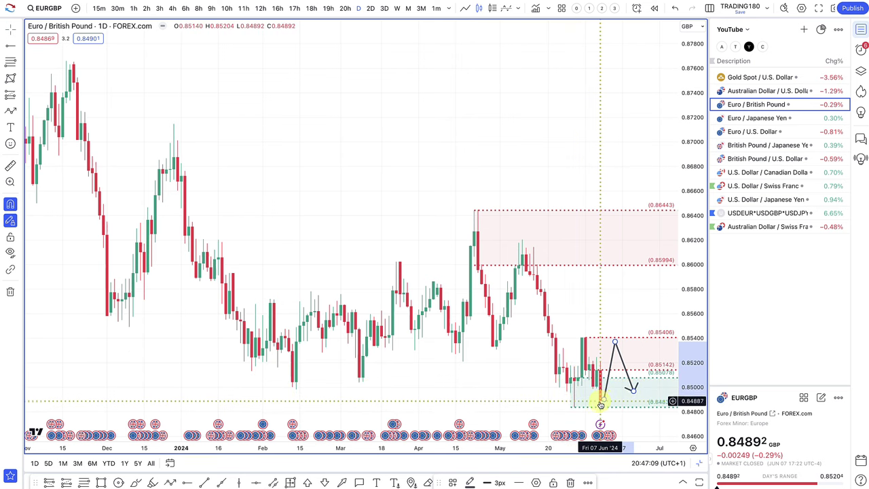
Step: Switch to the Australian Dollar / U.S. Dollar chart and mark a supply zone between 0.66476 at 6 June and 0.66989 at 4 June
scroll(578, 289, up, 5)
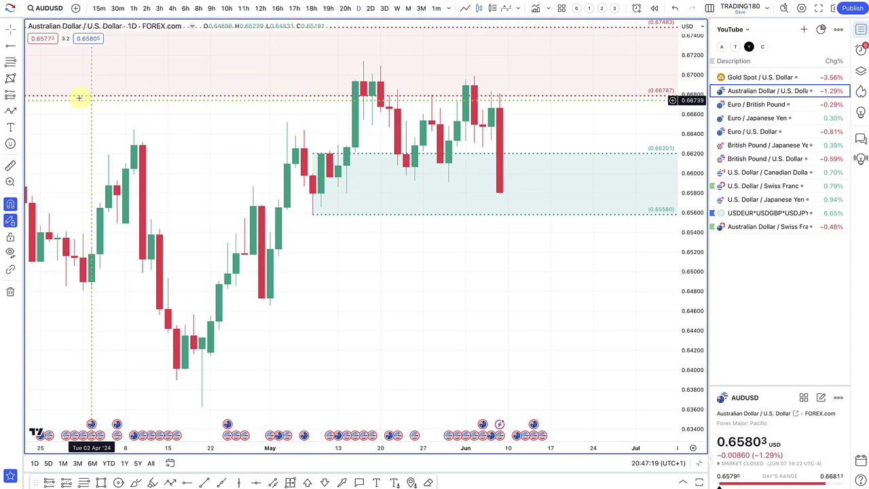
click(9, 63)
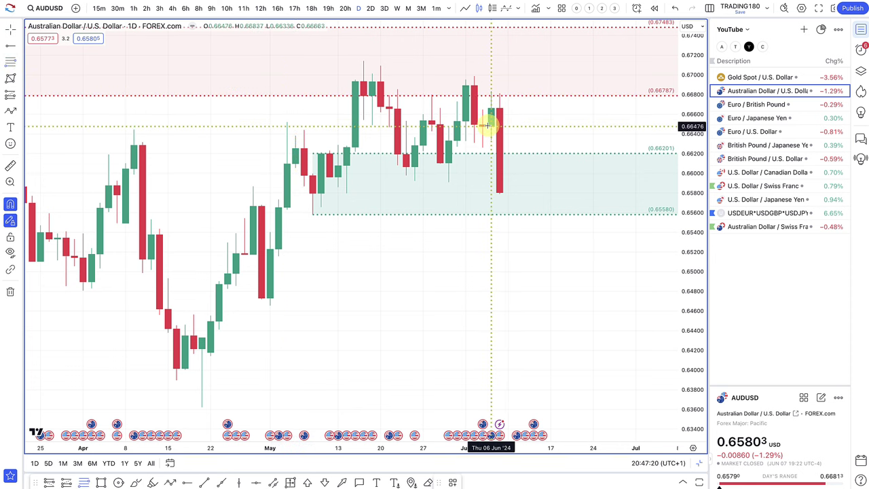
drag(481, 101, 474, 75)
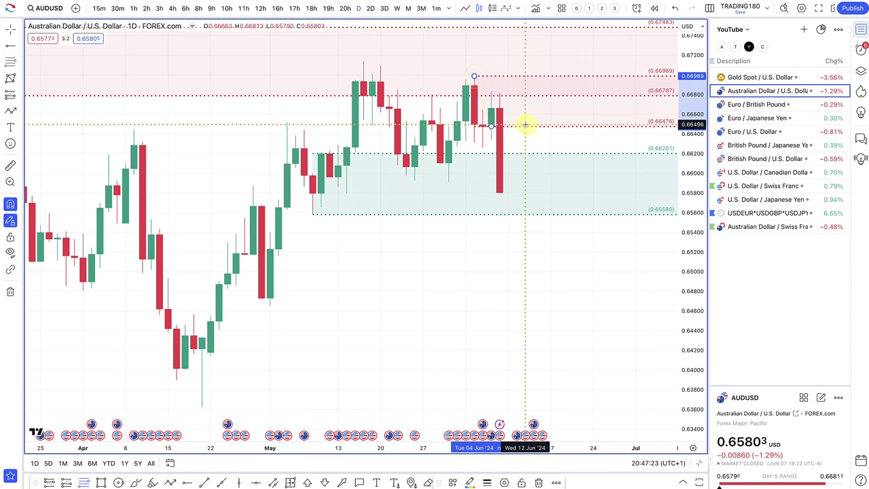
Step: Draw an AUDUSD arrow path from about 0.6580 down to about 0.6560 in the demand zone and up to about 0.6658 at 25 June
click(169, 484)
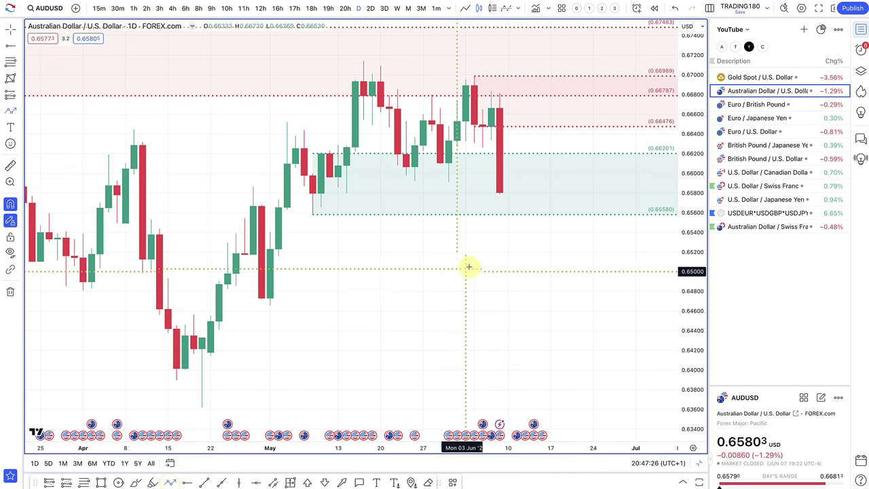
click(500, 191)
click(509, 212)
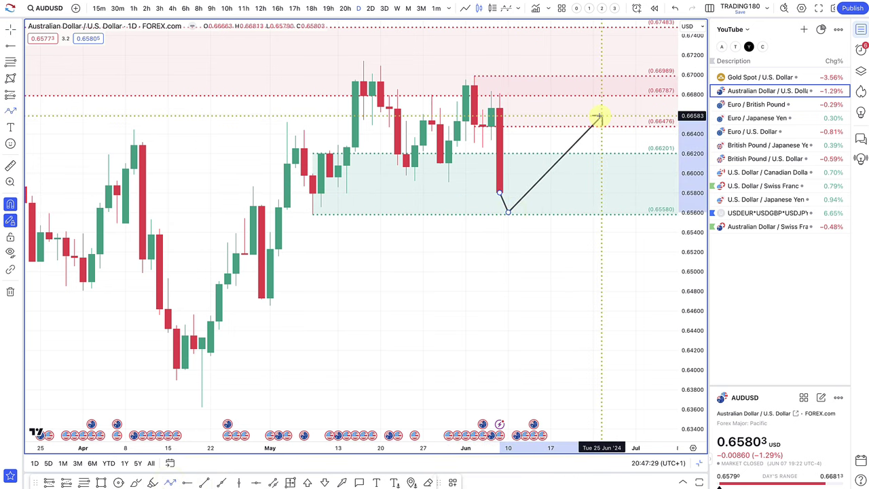
click(600, 116)
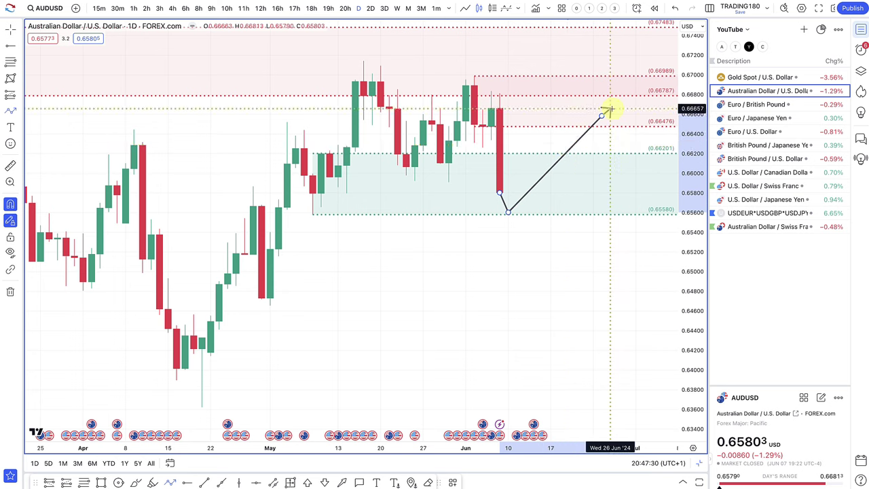
Step: Trace the AUDUSD rally with a zigzag arrow path from the 19 April low through 0.65869, 0.64654, 0.66520 and 0.65580 to about 0.6714 at 16 May
scroll(557, 165, down, 1)
scroll(557, 164, down, 2)
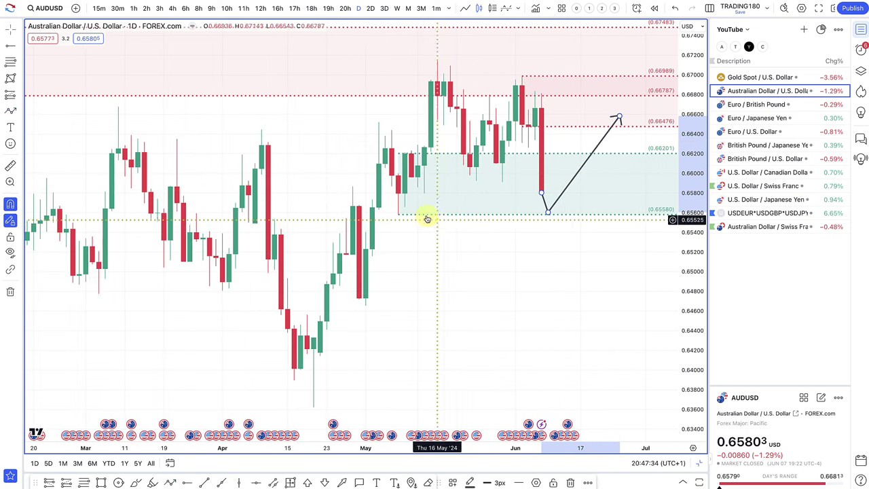
scroll(520, 220, up, 4)
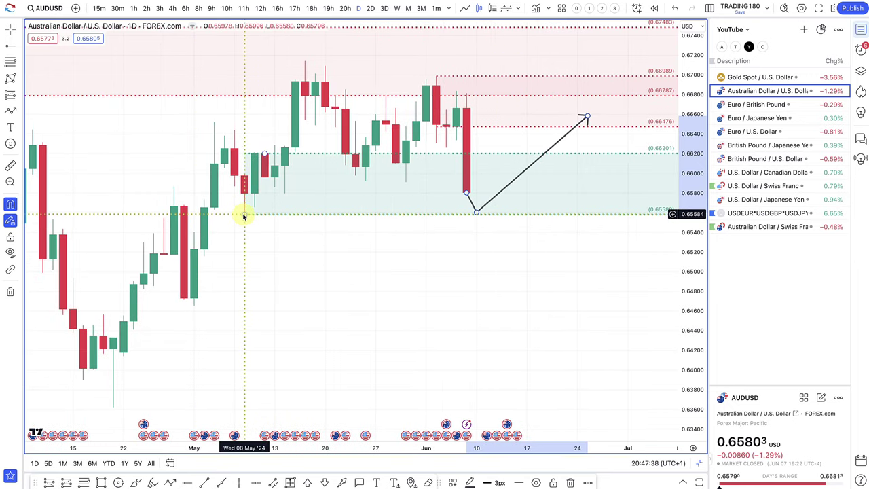
scroll(233, 223, up, 3)
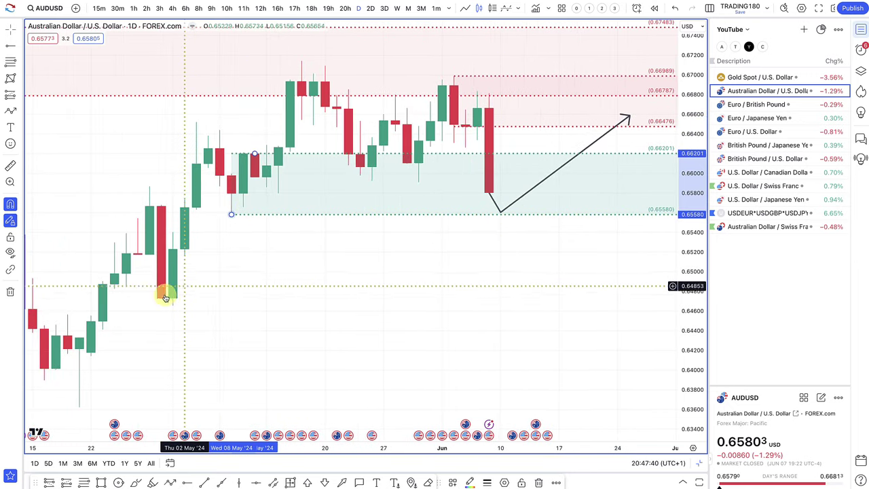
click(171, 484)
click(79, 406)
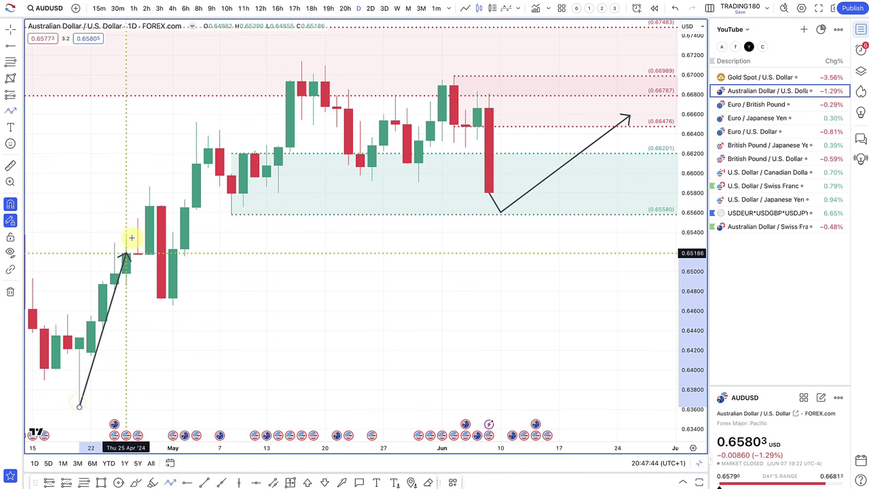
click(137, 260)
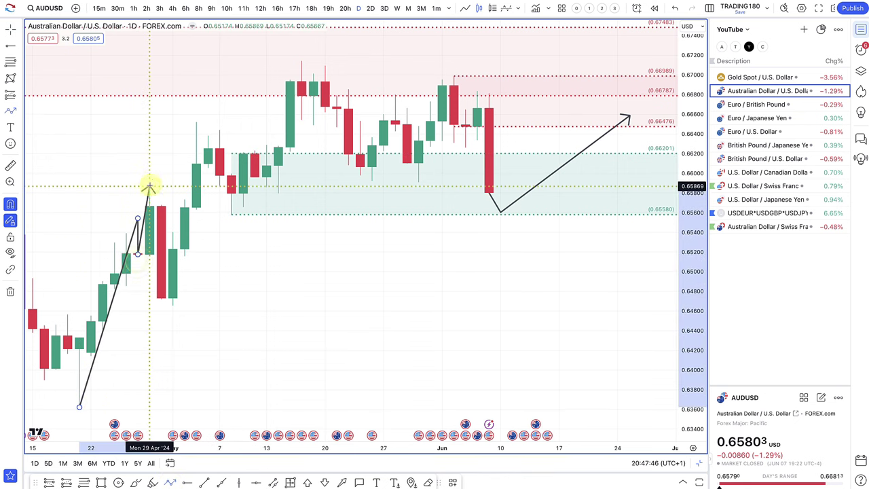
click(149, 180)
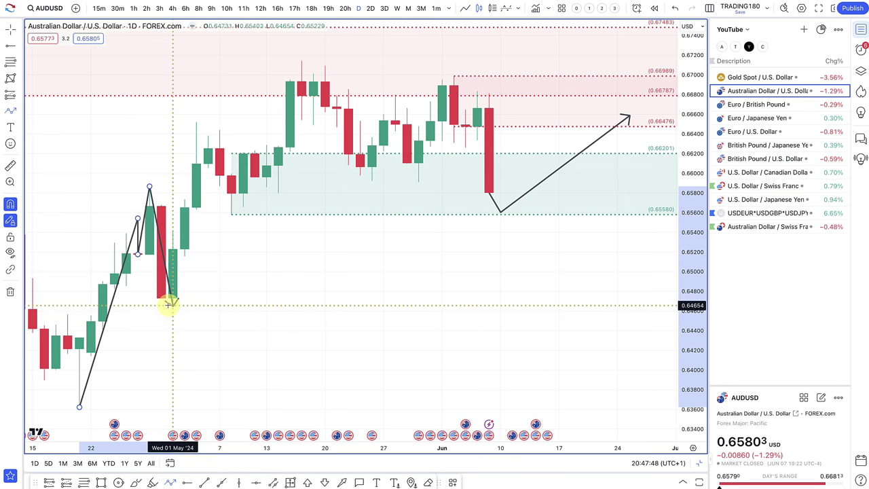
click(173, 305)
click(195, 121)
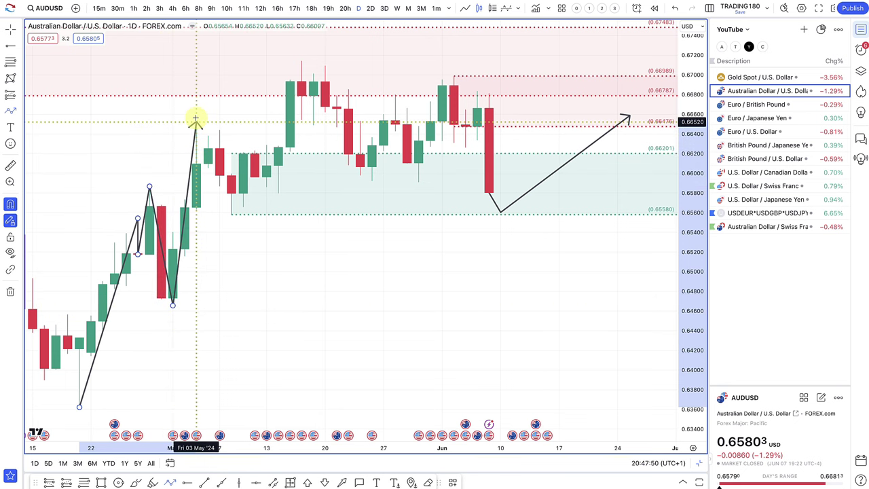
click(241, 190)
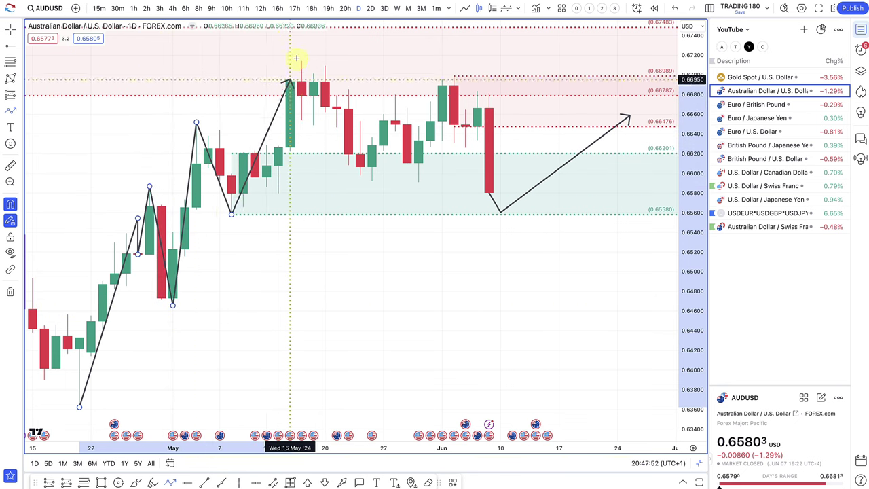
double_click(299, 52)
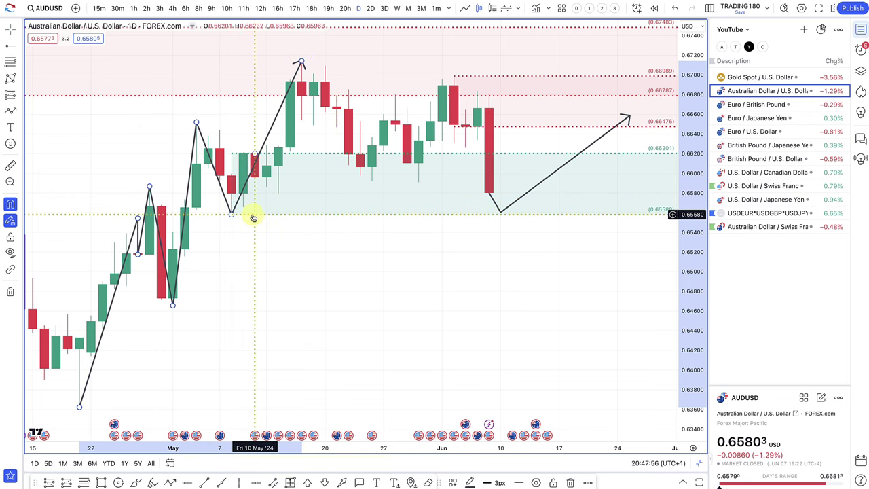
Step: Resize the AUDUSD demand zone to run from 0.64654 at 1 May up to 0.65978 at 8 May
drag(231, 216, 173, 305)
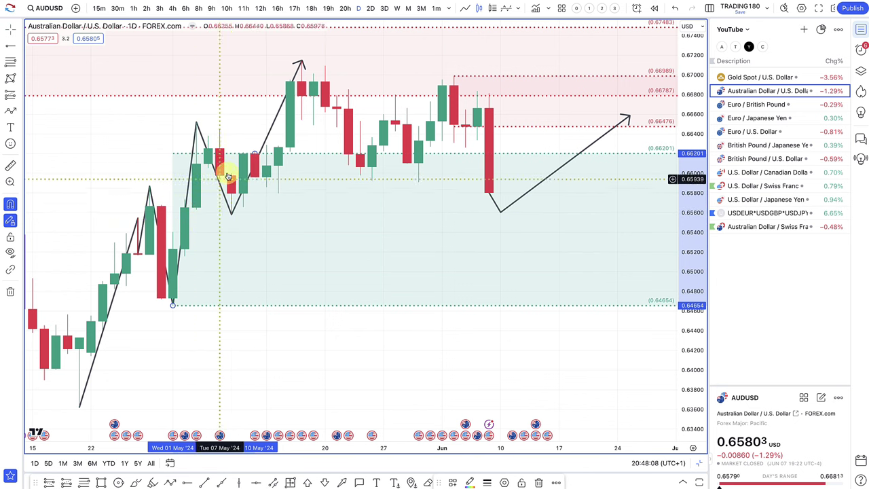
drag(254, 155, 231, 184)
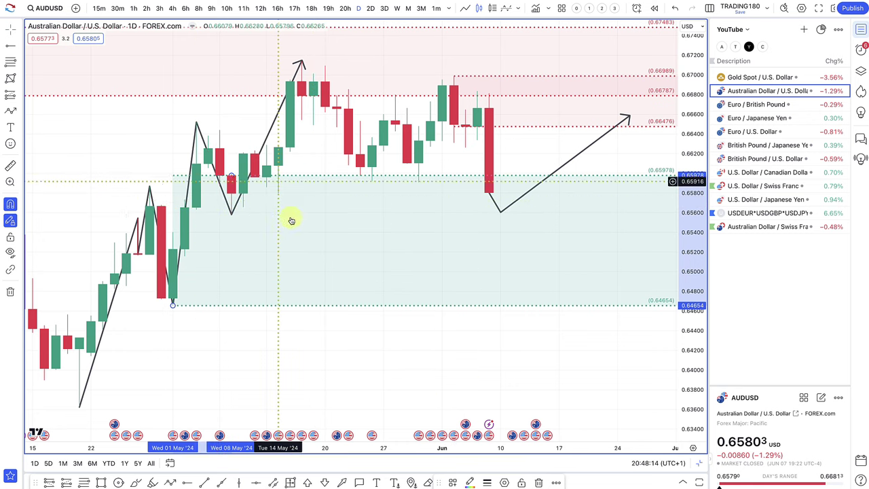
Step: Draw a thin rectangle band from 0.65833 to 0.65700 at 25 April across the AUDUSD chart
scroll(289, 220, down, 3)
scroll(299, 224, down, 1)
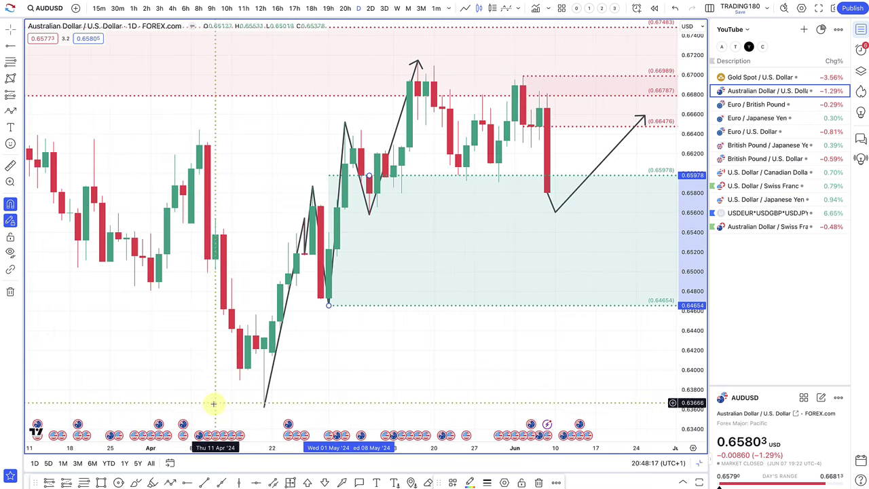
click(101, 483)
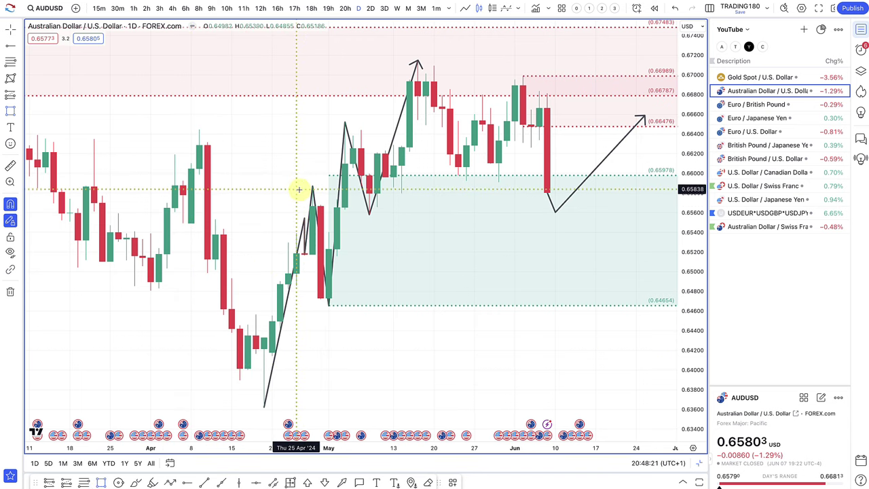
drag(297, 191, 296, 203)
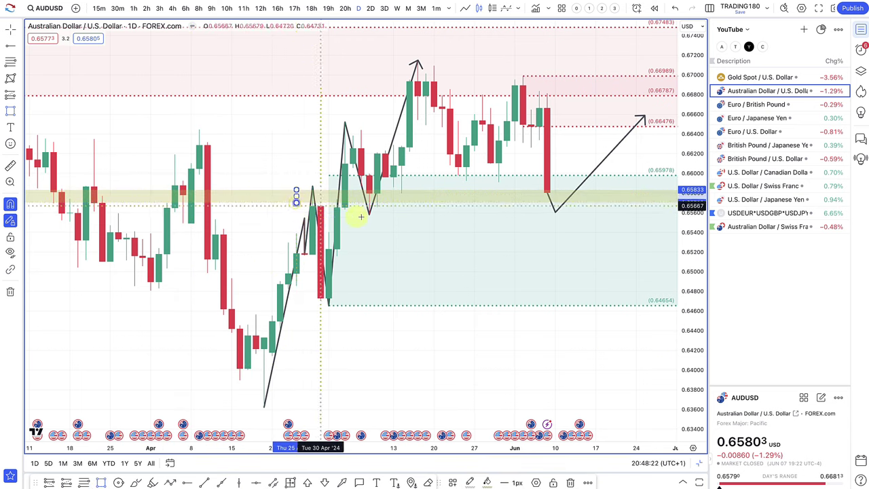
Step: Draw a second rectangle band starting at 22 March and adjust it to span 0.64854 to 0.64627, ending at 2 May
scroll(362, 217, up, 1)
scroll(362, 216, up, 3)
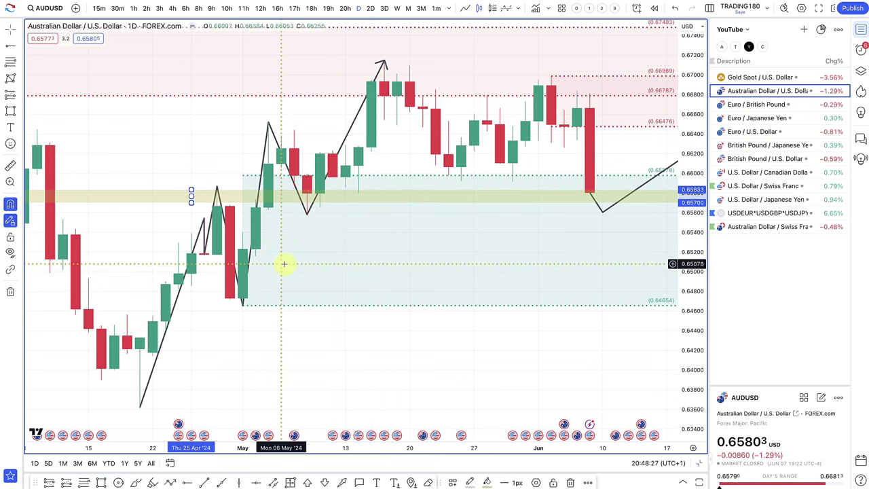
scroll(293, 247, left, 5)
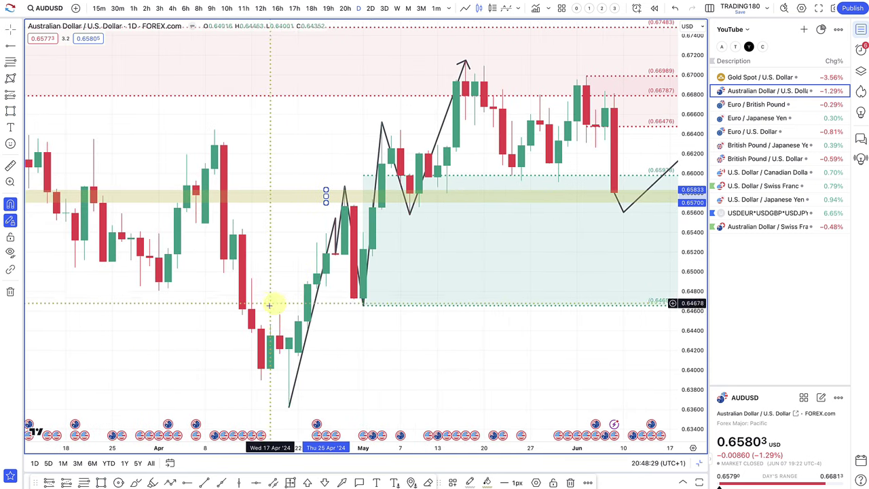
click(102, 482)
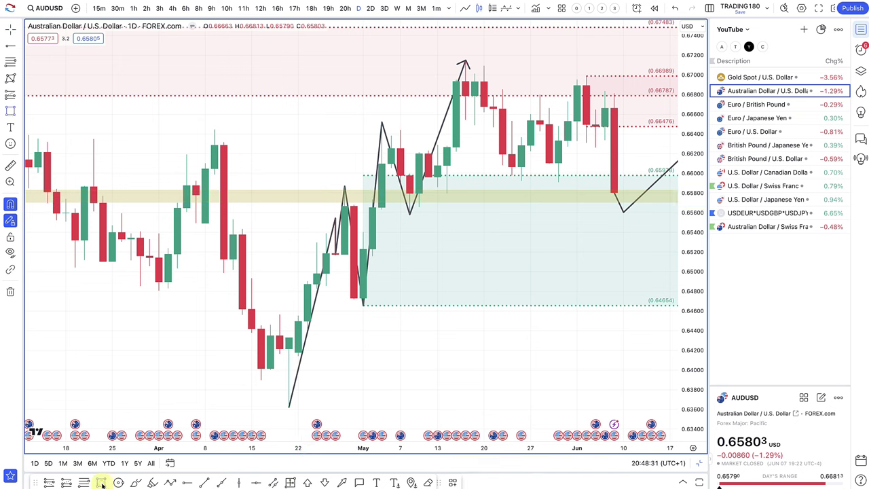
click(102, 285)
click(131, 299)
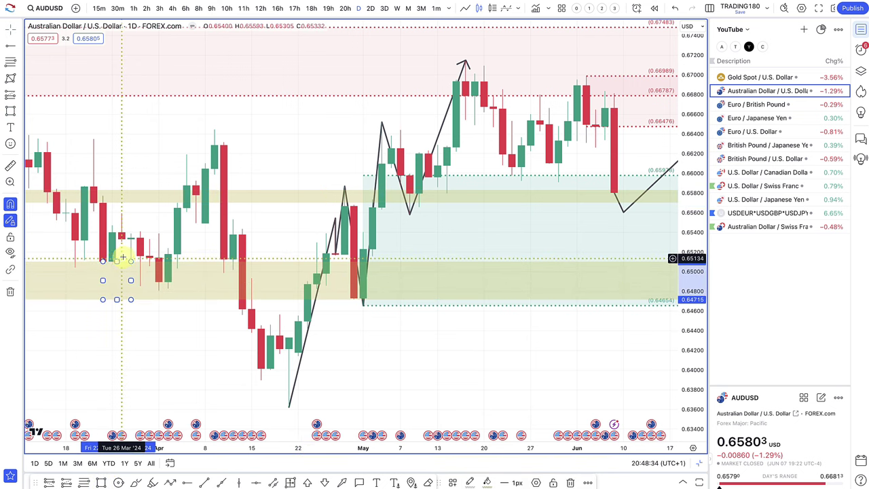
mouse_move(116, 261)
mouse_down()
mouse_move(140, 283)
mouse_move(131, 297)
mouse_move(142, 283)
mouse_move(140, 297)
mouse_move(194, 305)
mouse_move(386, 306)
mouse_move(374, 310)
mouse_move(408, 294)
mouse_up()
Step: Move the low point of the projected AUDUSD arrow path up to about 0.6580 at the latest candle's close
scroll(306, 285, down, 2)
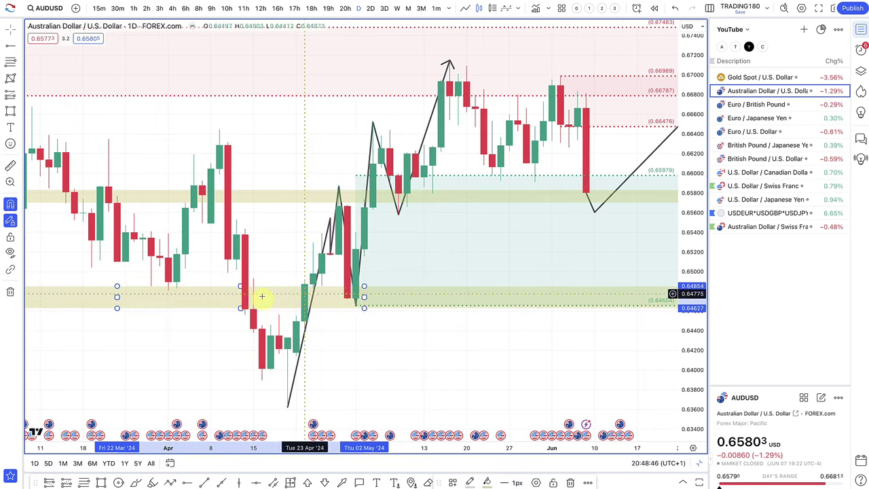
scroll(415, 312, down, 1)
scroll(415, 312, down, 5)
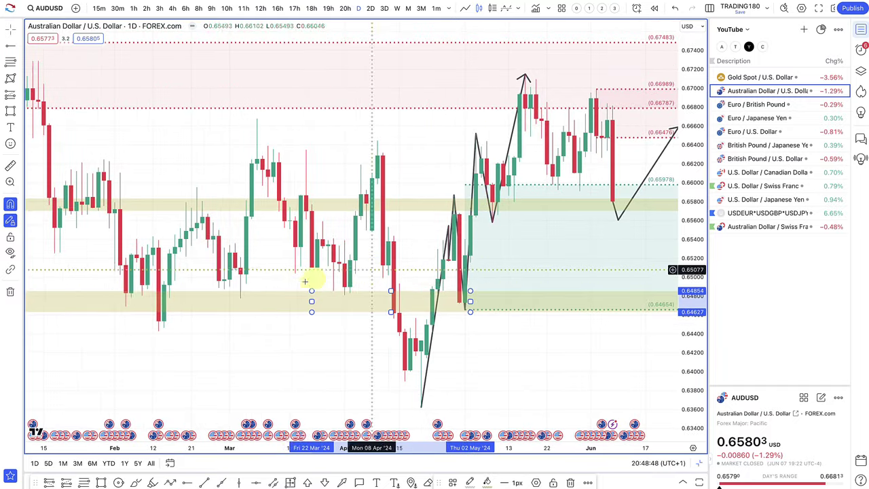
scroll(496, 258, up, 5)
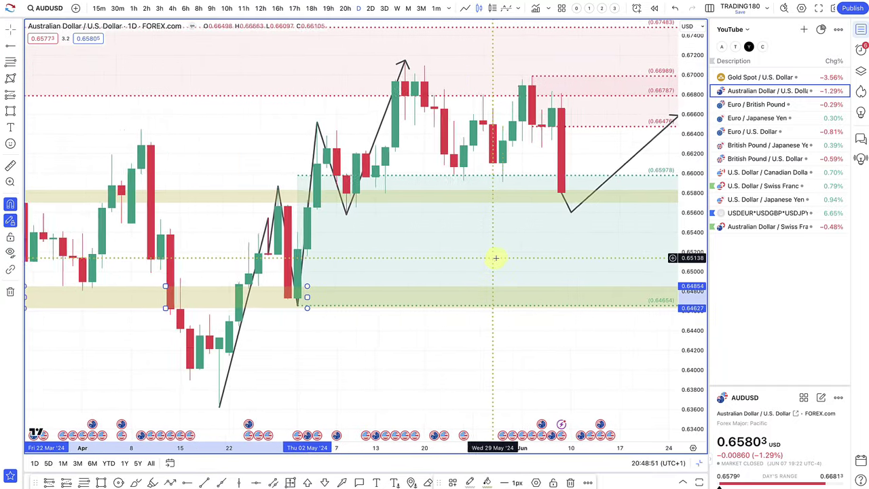
mouse_move(550, 214)
mouse_down()
mouse_move(541, 204)
mouse_move(542, 211)
mouse_up()
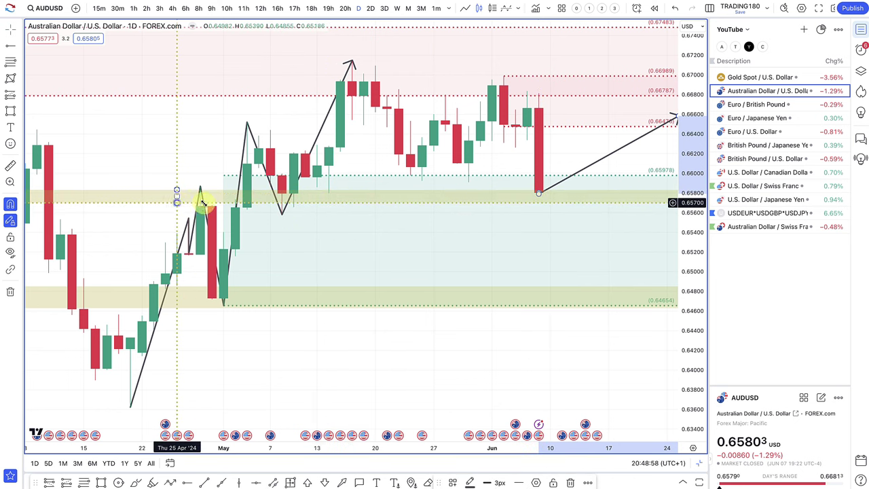
Step: Extend the upper AUDUSD rectangle band to 8 May with its lower edge at 0.65580
drag(202, 203, 282, 212)
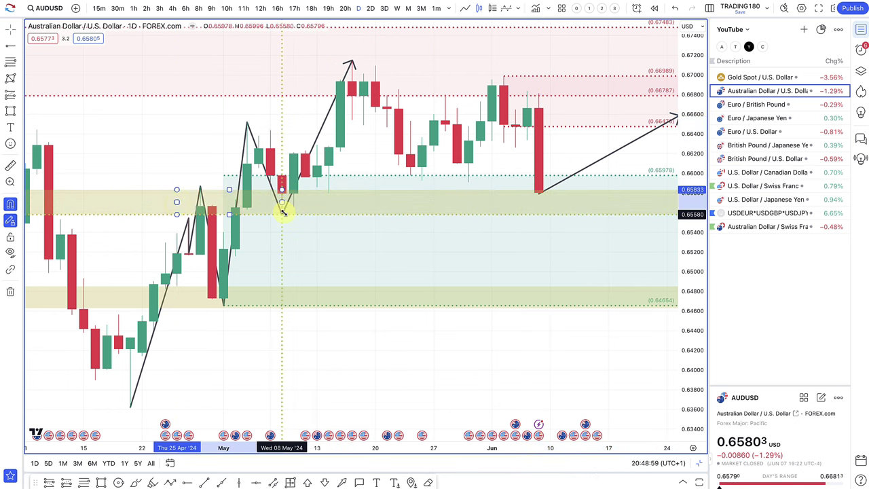
Step: Reshape the projected AUDUSD arrow path to start at the latest candle's close and dip to about 0.6490 at 12 June
click(541, 208)
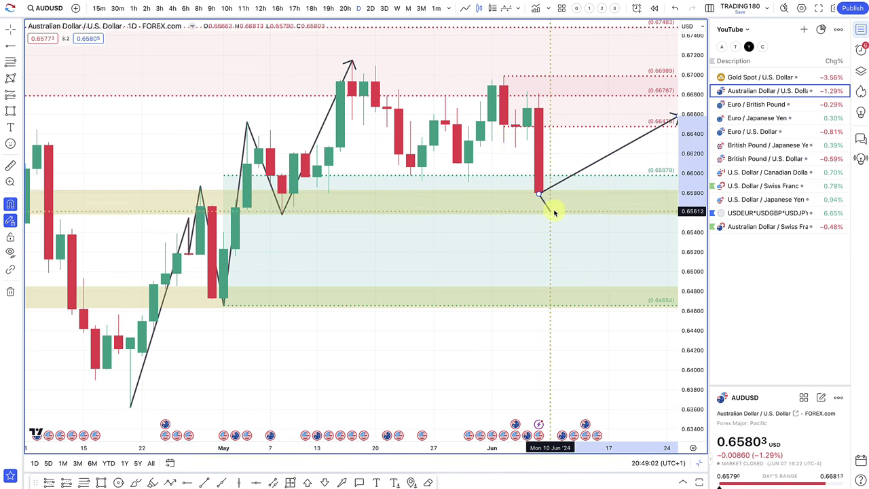
click(539, 227)
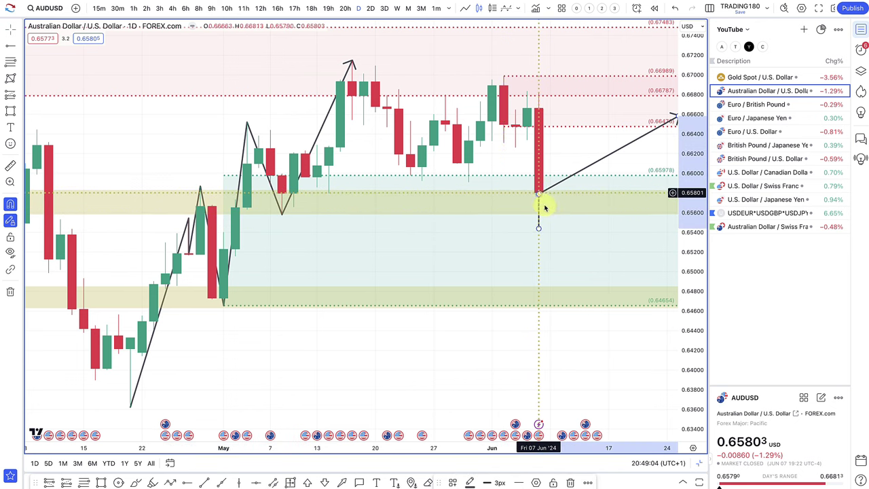
click(550, 295)
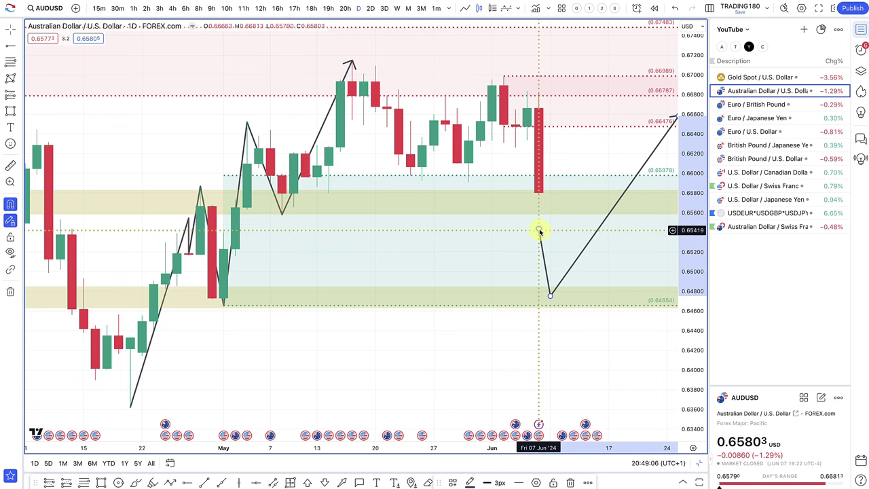
drag(539, 202, 537, 187)
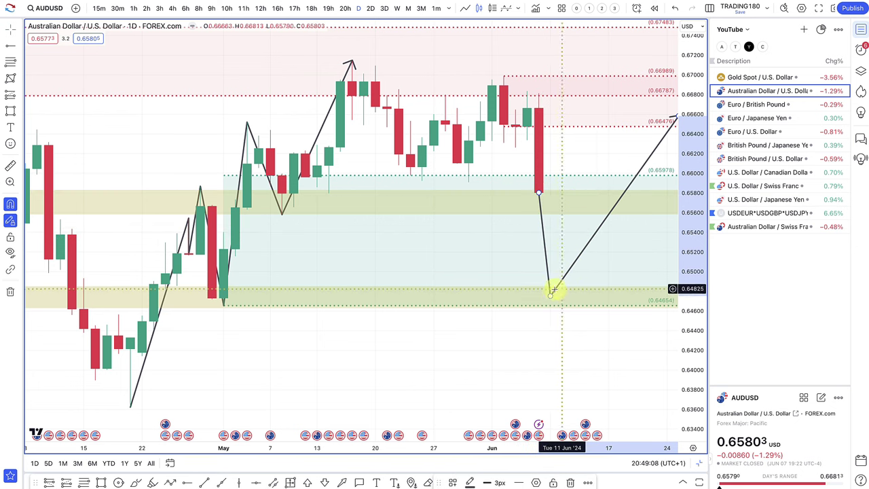
drag(552, 299, 598, 221)
drag(588, 254, 572, 285)
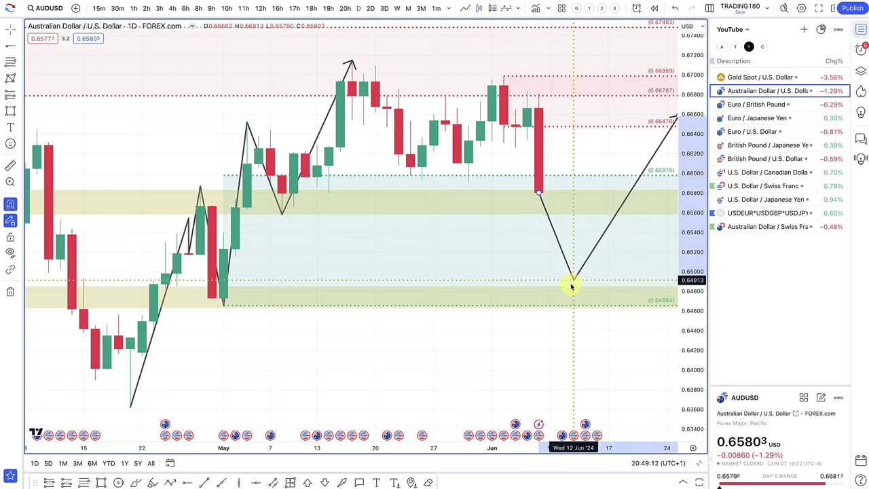
click(563, 219)
scroll(591, 207, down, 1)
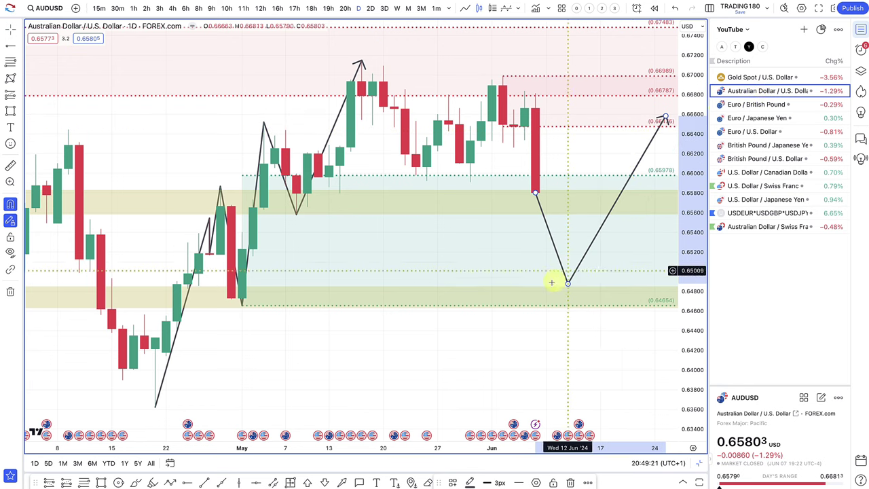
Step: Move the AUDUSD arrow path's turning point up into the upper supply zone, at about 0.671 in mid-June
mouse_move(569, 283)
mouse_down()
mouse_move(573, 49)
mouse_move(578, 83)
mouse_up()
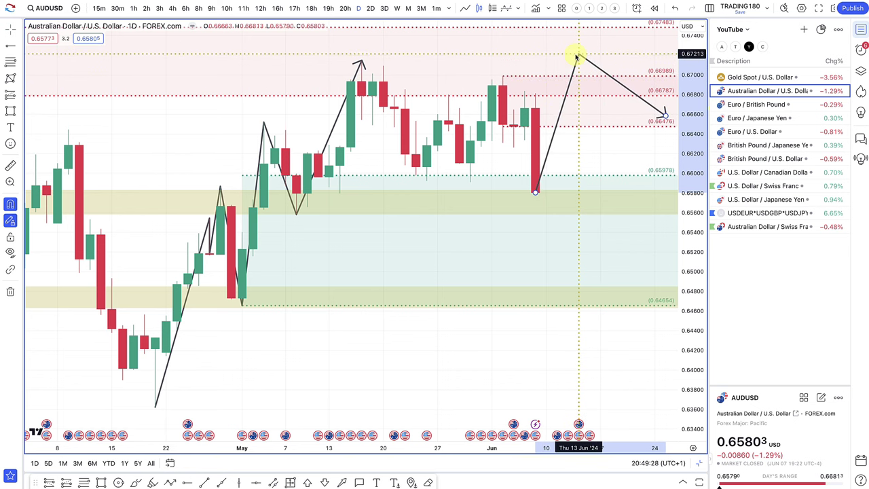
scroll(576, 67, down, 6)
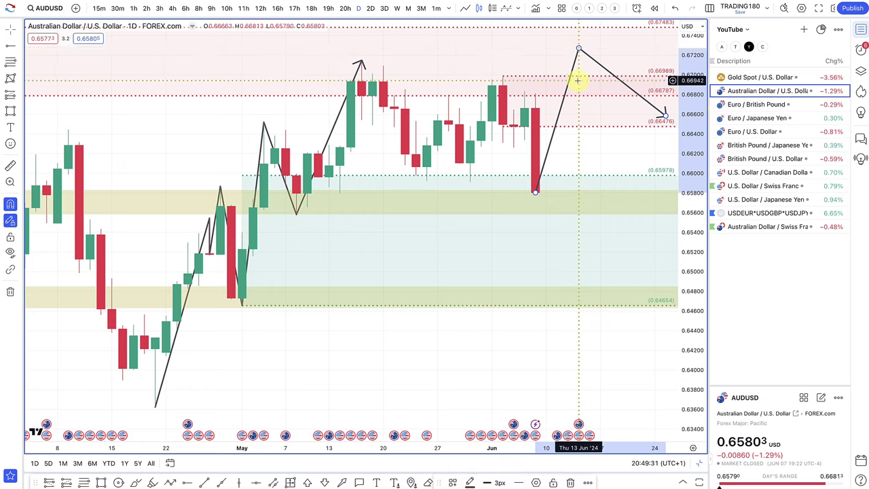
scroll(574, 70, down, 3)
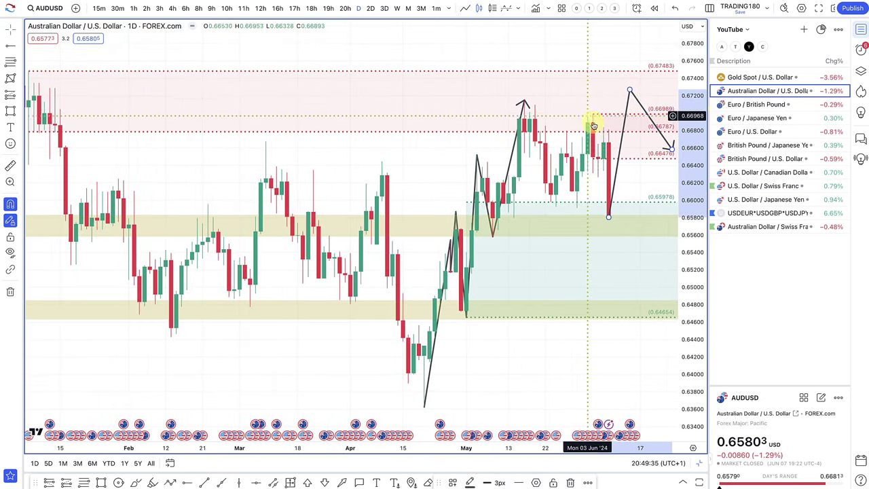
scroll(613, 102, right, 2)
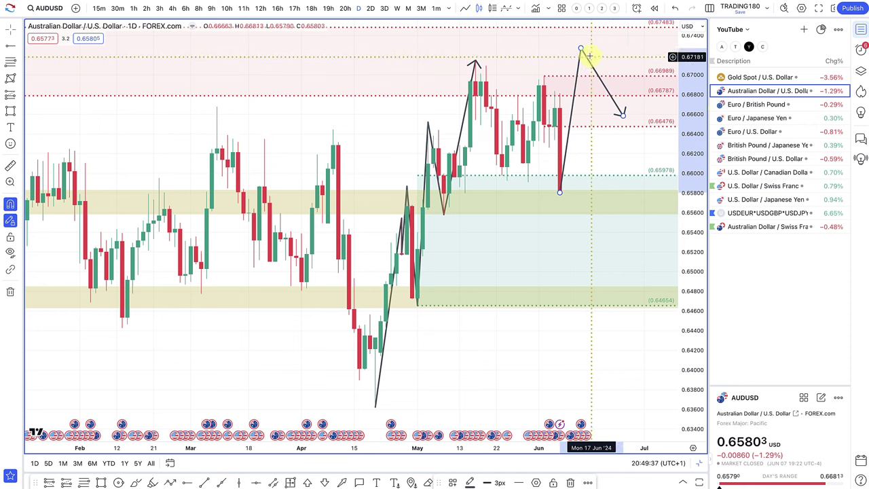
drag(583, 49, 591, 63)
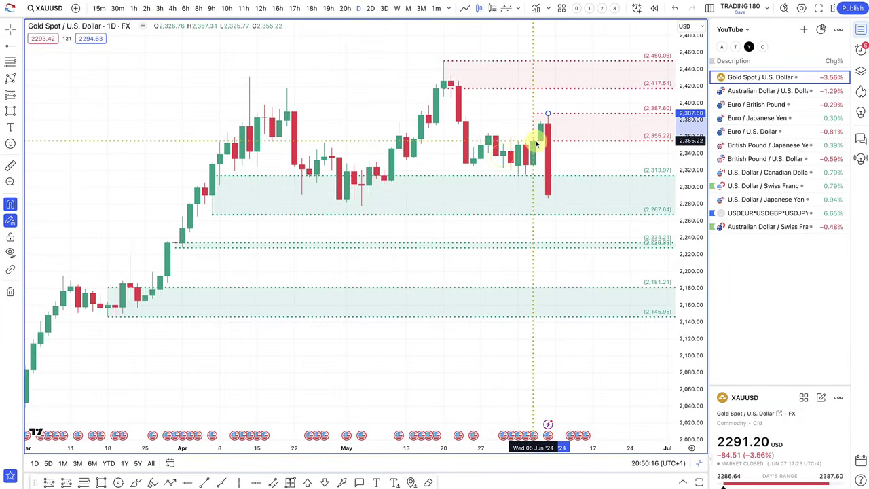
Step: Draw an arrow path on the gold chart from the 7 June close down to about 2,273 at 10 June and up to about 2,362 at 20 June
scroll(530, 204, up, 2)
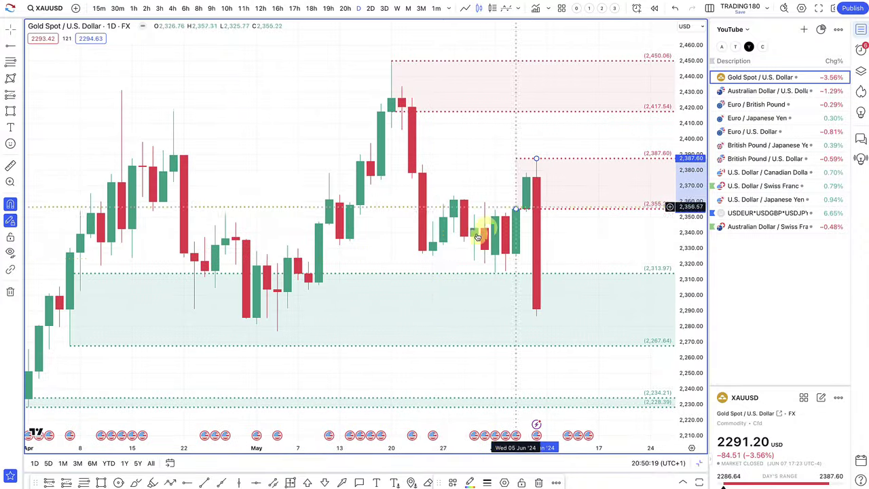
scroll(355, 310, down, 2)
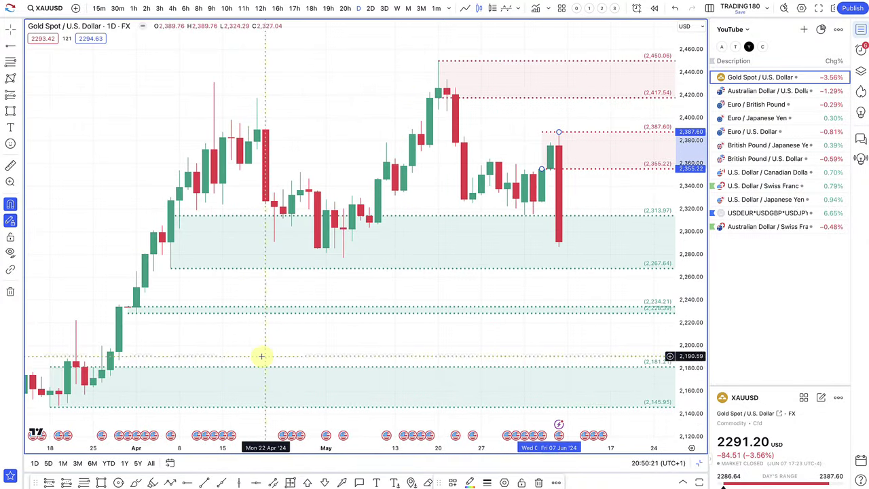
click(171, 482)
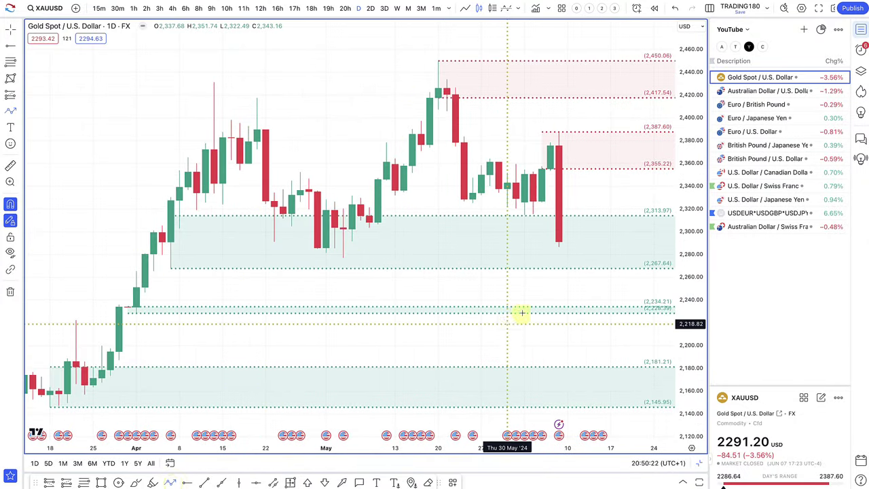
click(558, 242)
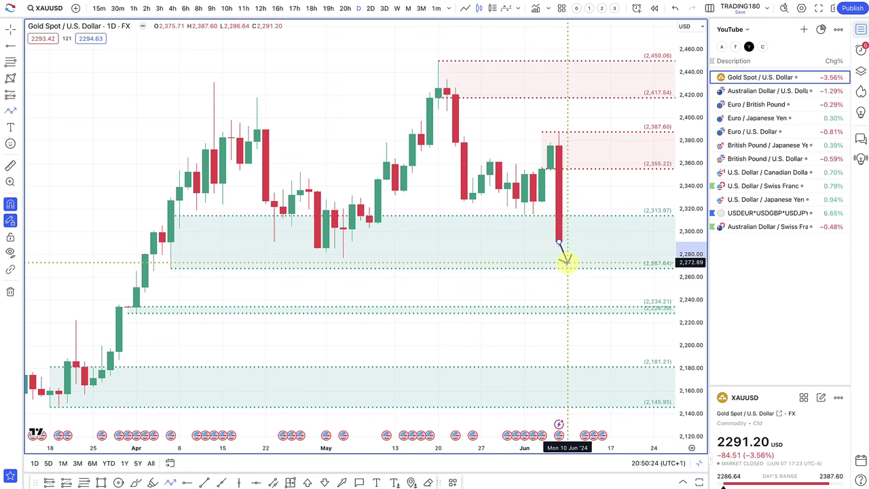
click(566, 262)
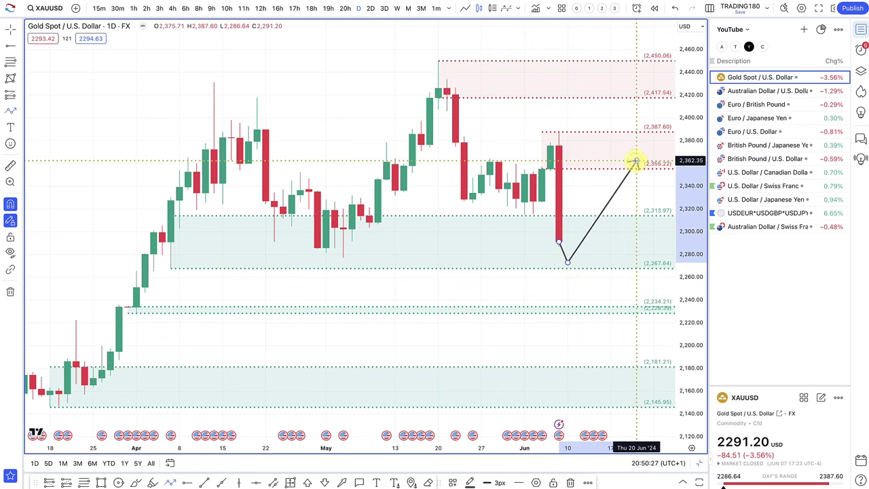
double_click(634, 161)
Step: Shift the gold arrow path's low point to about 2,271 at 11 June
scroll(557, 241, down, 2)
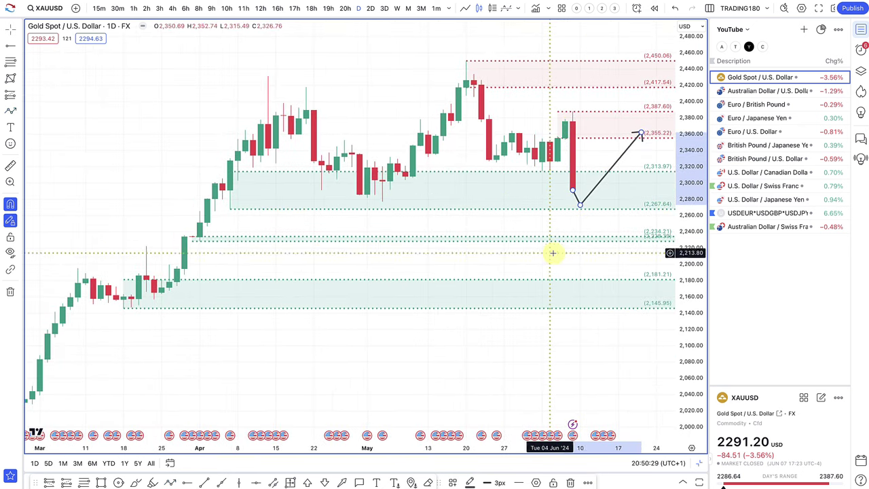
right_click(578, 227)
mouse_move(581, 208)
mouse_down()
mouse_move(575, 299)
mouse_move(589, 282)
mouse_move(589, 182)
mouse_move(590, 202)
mouse_up()
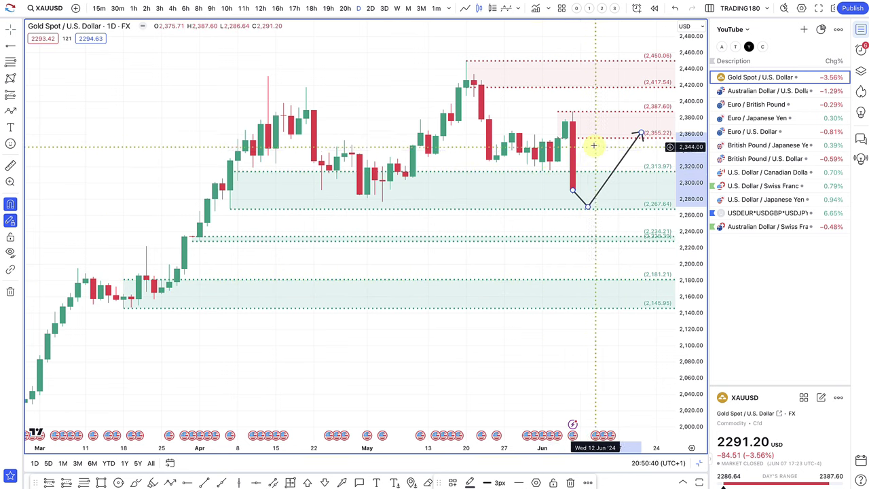
scroll(513, 192, up, 1)
scroll(513, 193, up, 1)
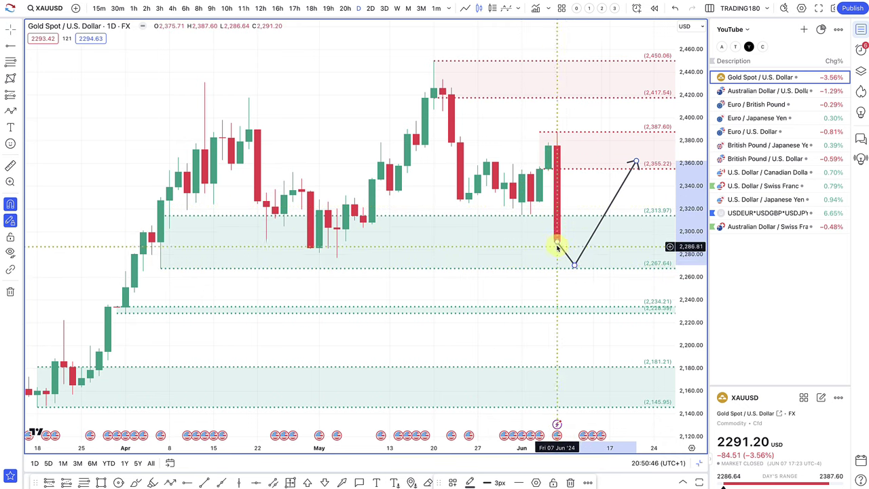
scroll(575, 274, down, 2)
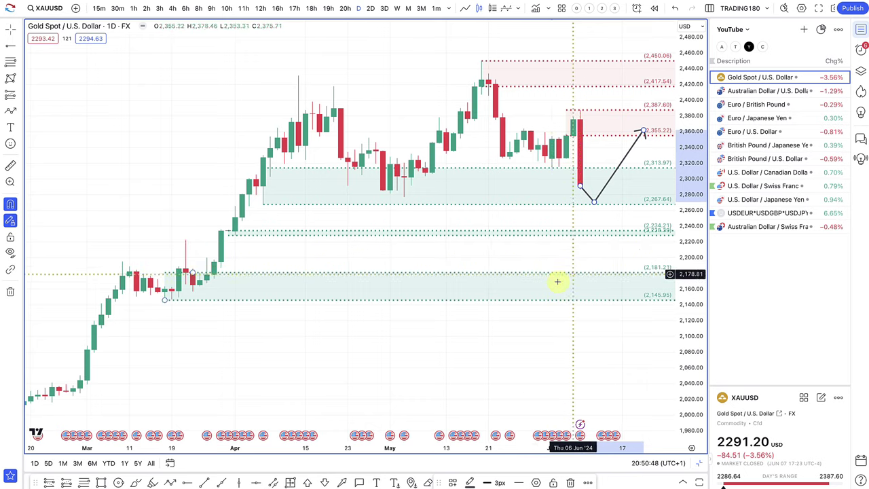
Step: Lower the gold path's low point to the narrow demand zone at about 2,235, and raise it back to about 2,268
scroll(556, 278, down, 3)
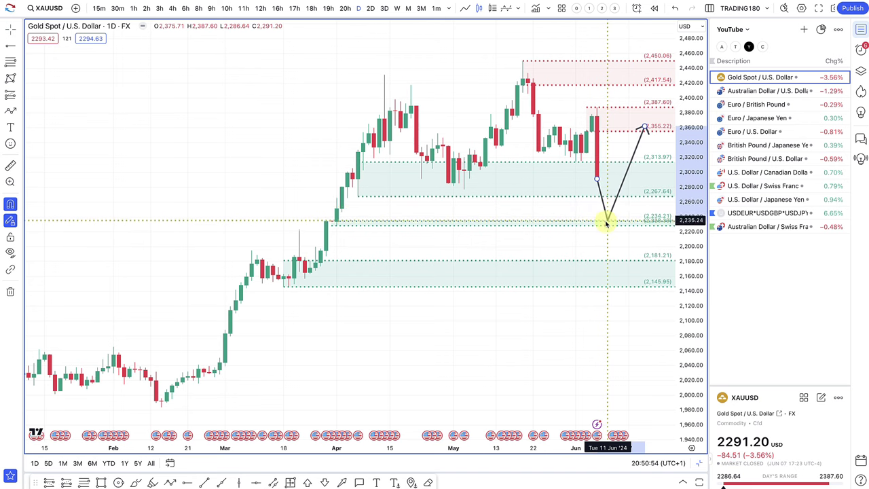
drag(606, 207, 606, 196)
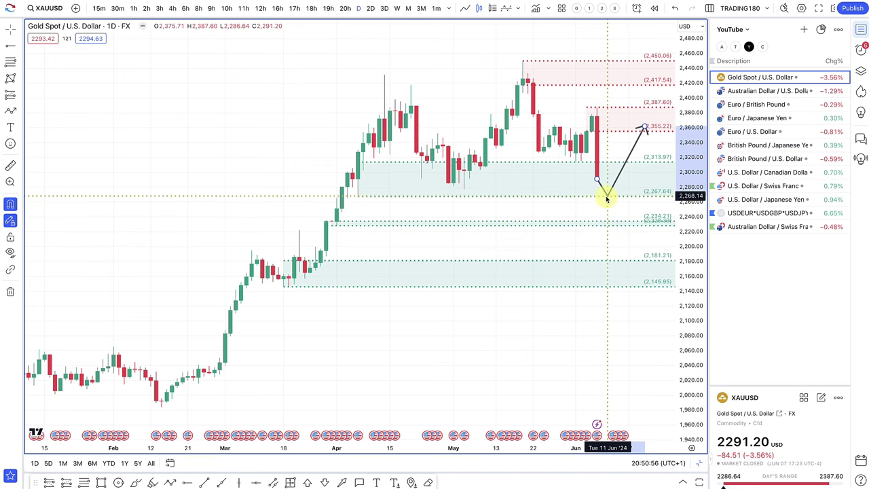
scroll(598, 190, up, 3)
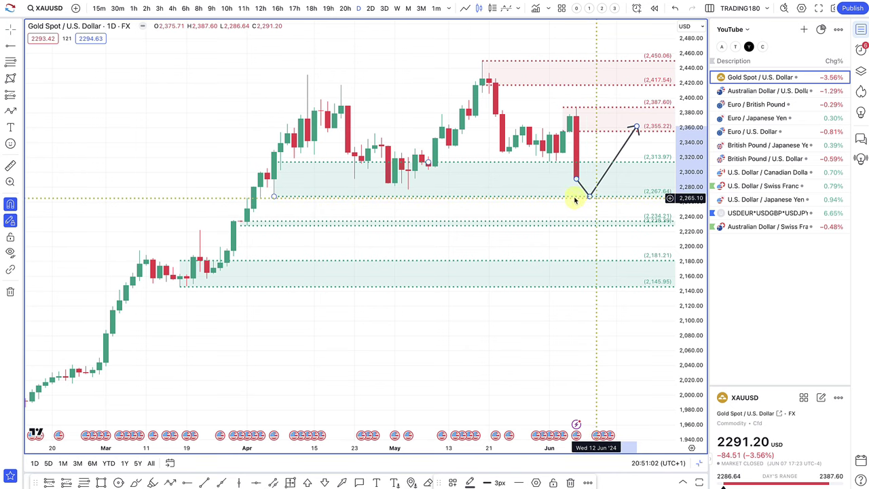
click(602, 432)
click(480, 318)
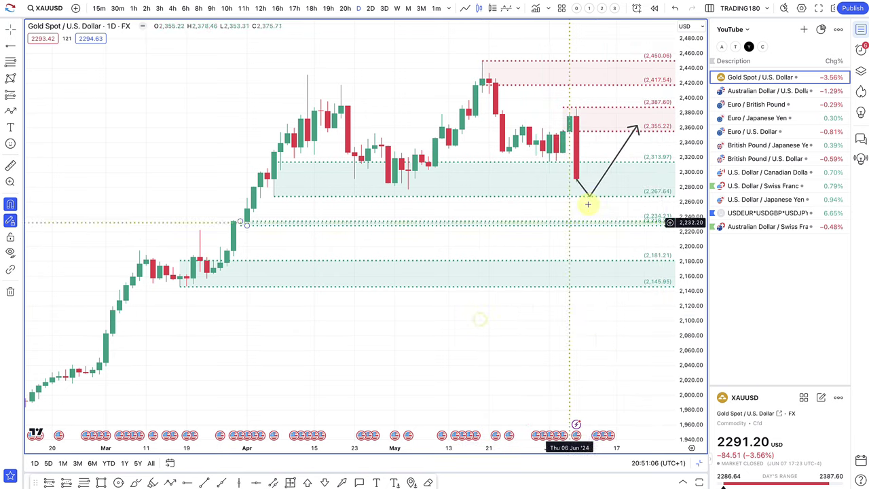
Step: Set the gold path's low point just inside the upper demand zone, at about 2,270 at 11 June
scroll(588, 204, up, 5)
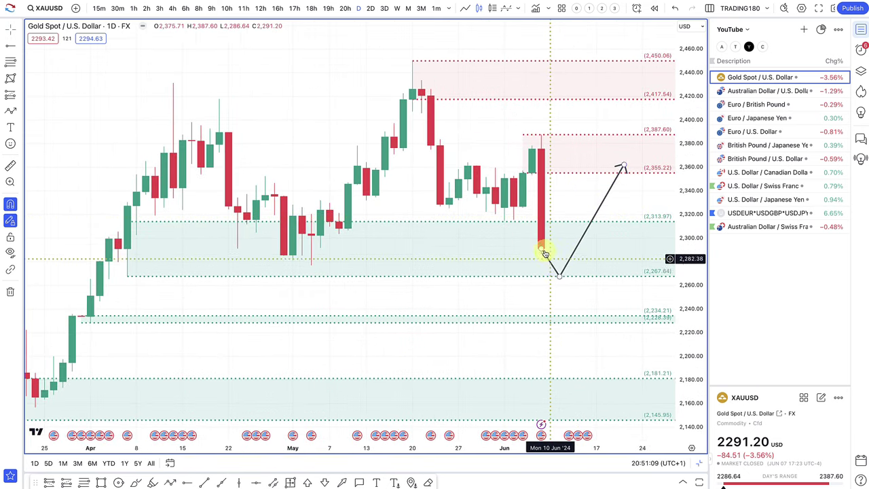
click(559, 278)
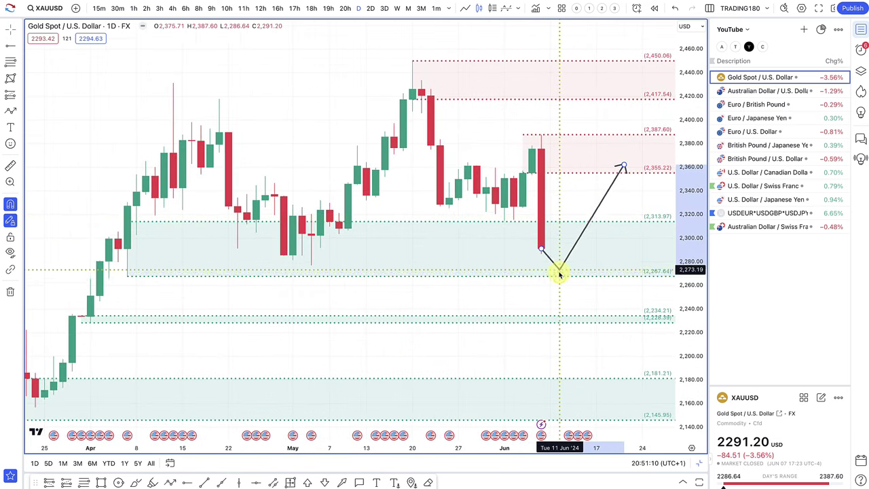
scroll(572, 196, down, 2)
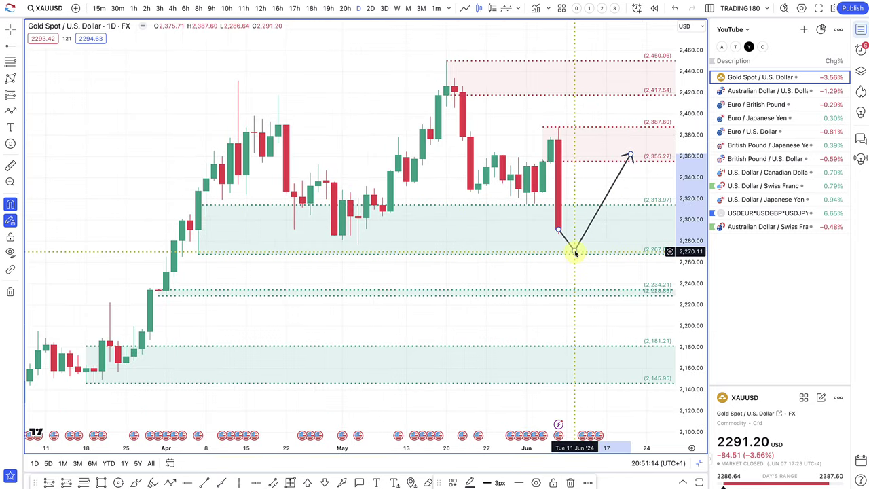
Step: Reshape the gold path to peak at about 2,361 in the lower supply zone and end at about 2,275 in the demand zone at 20 June
drag(576, 253, 589, 148)
click(629, 155)
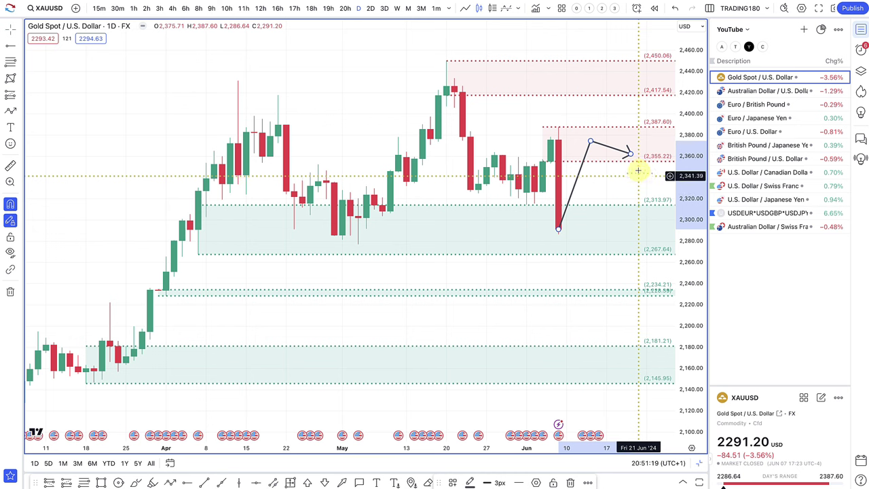
drag(632, 155, 630, 237)
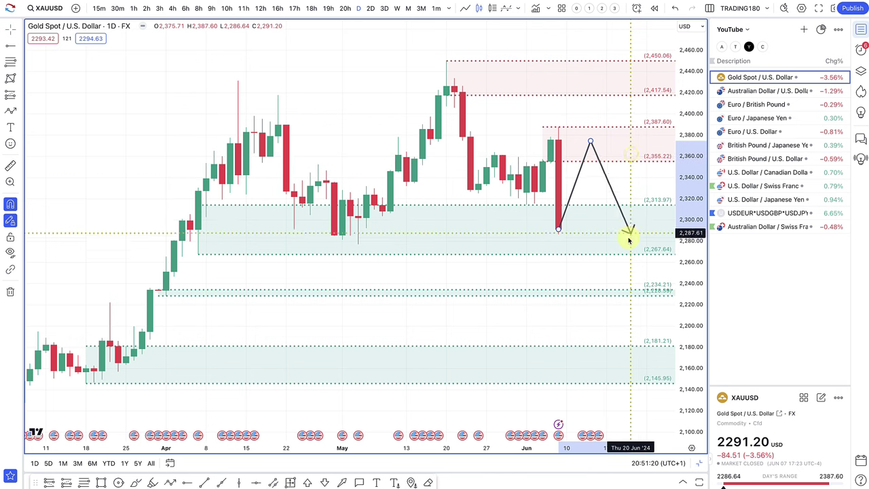
mouse_move(592, 143)
mouse_down()
mouse_move(592, 168)
mouse_move(591, 155)
mouse_up()
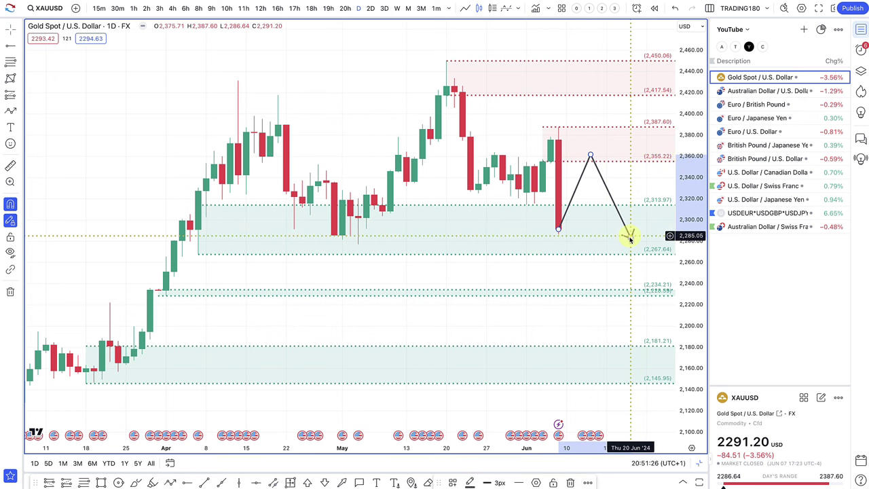
scroll(613, 237, down, 2)
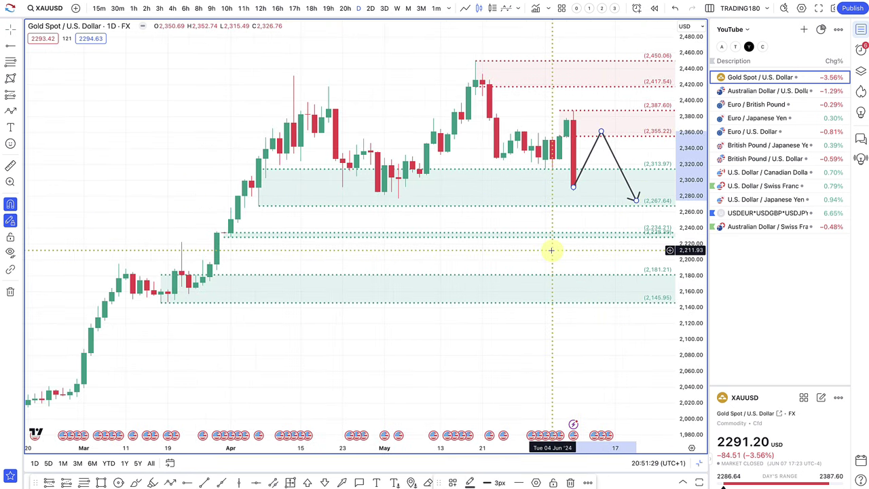